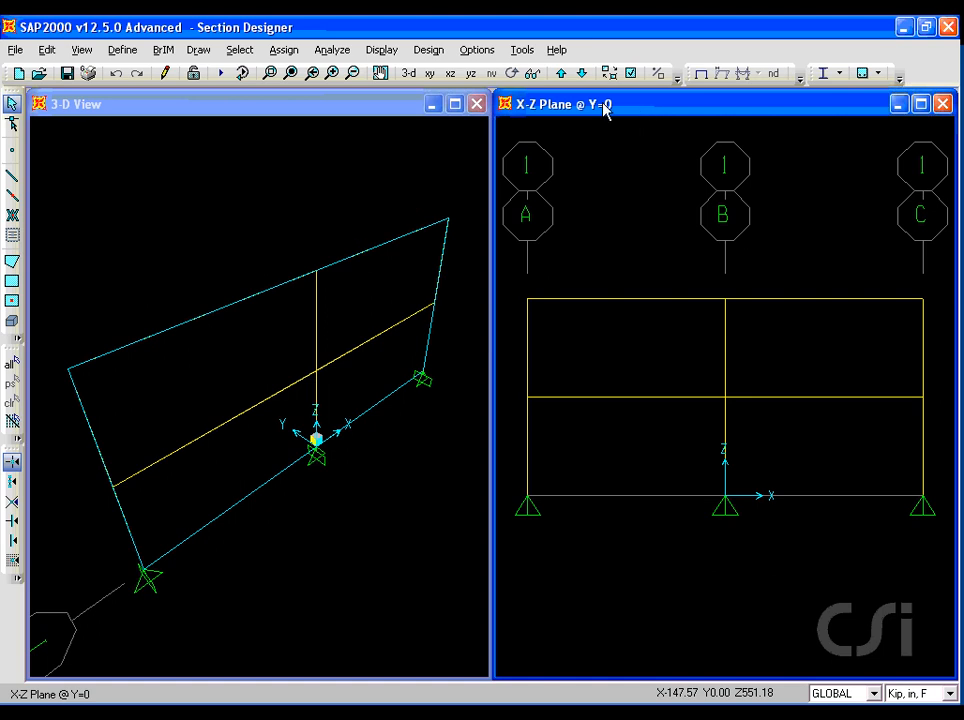
# - Add a new frame section property of type Other using Section Designer
pyautogui.click(126, 52)
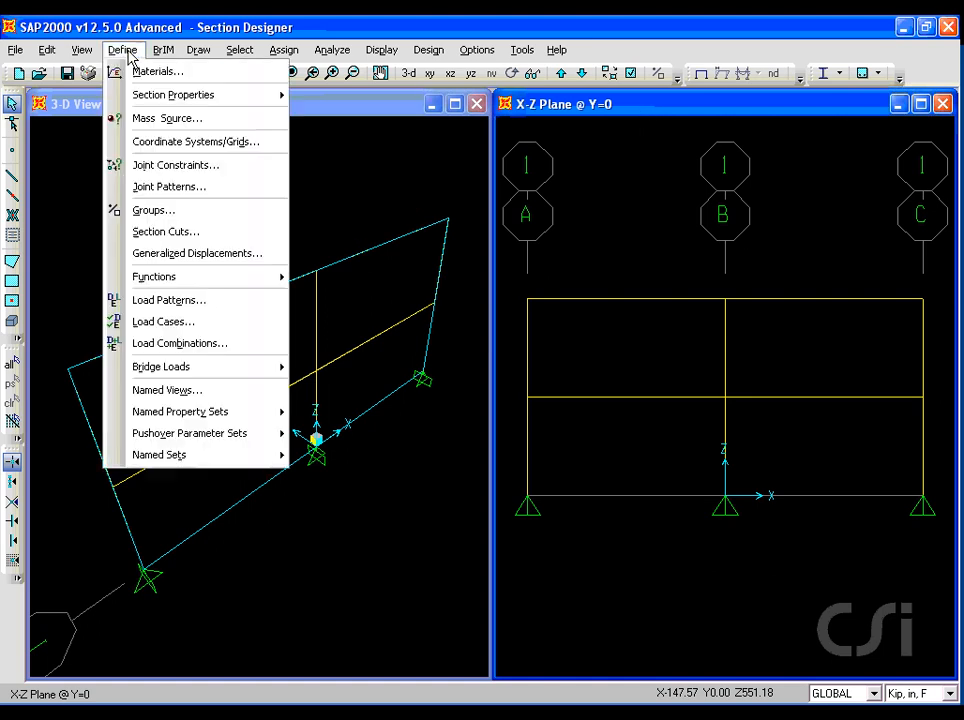
pyautogui.moveTo(268, 96)
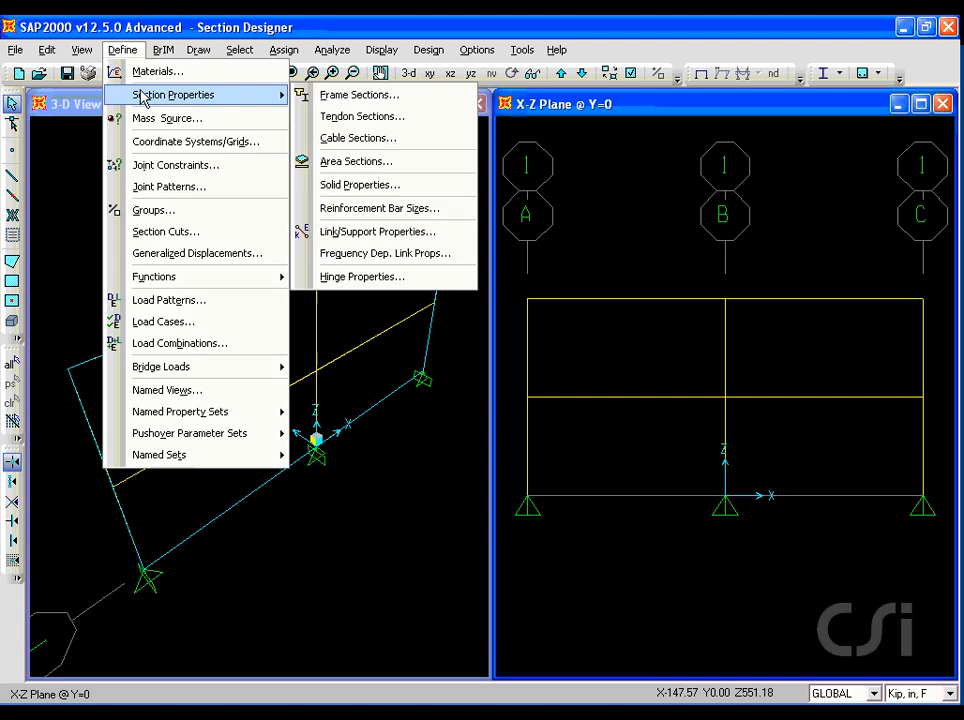
pyautogui.click(350, 96)
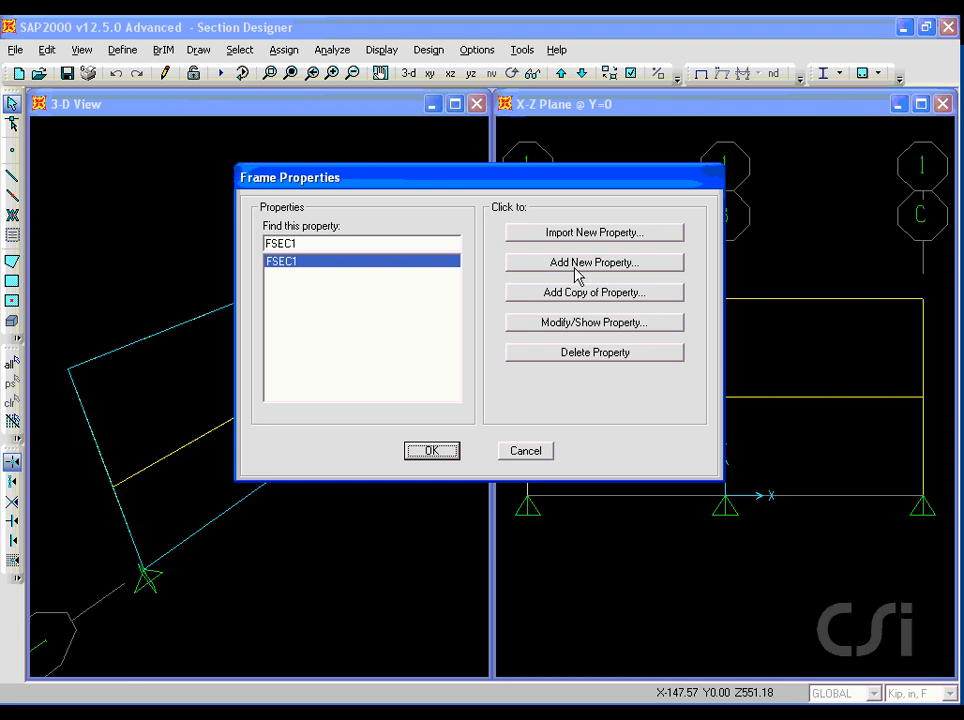
pyautogui.click(585, 264)
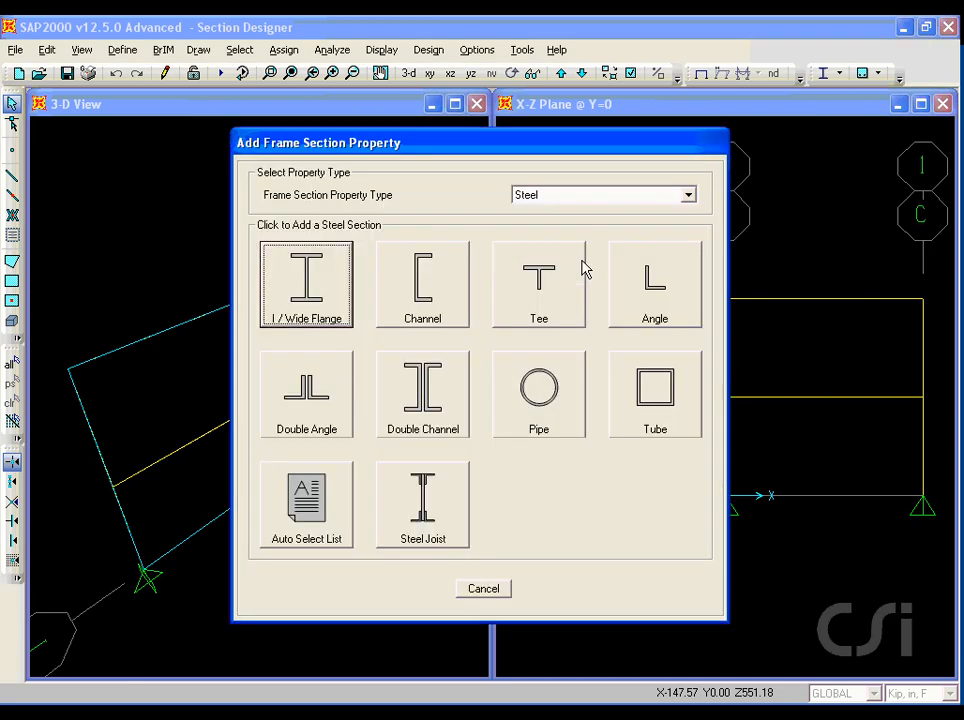
pyautogui.click(590, 197)
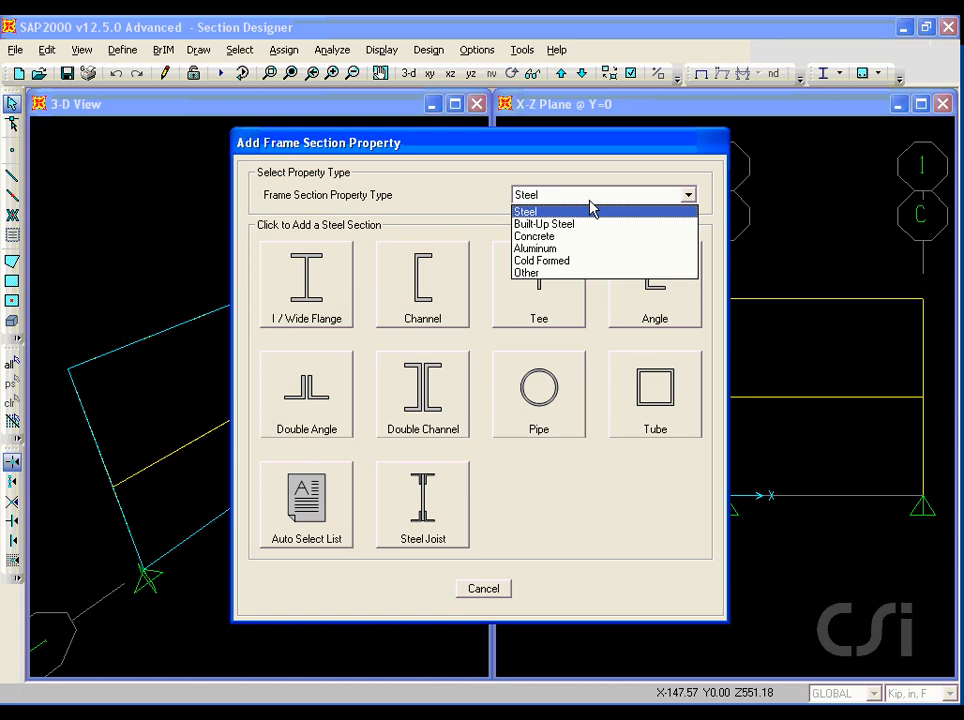
pyautogui.click(540, 273)
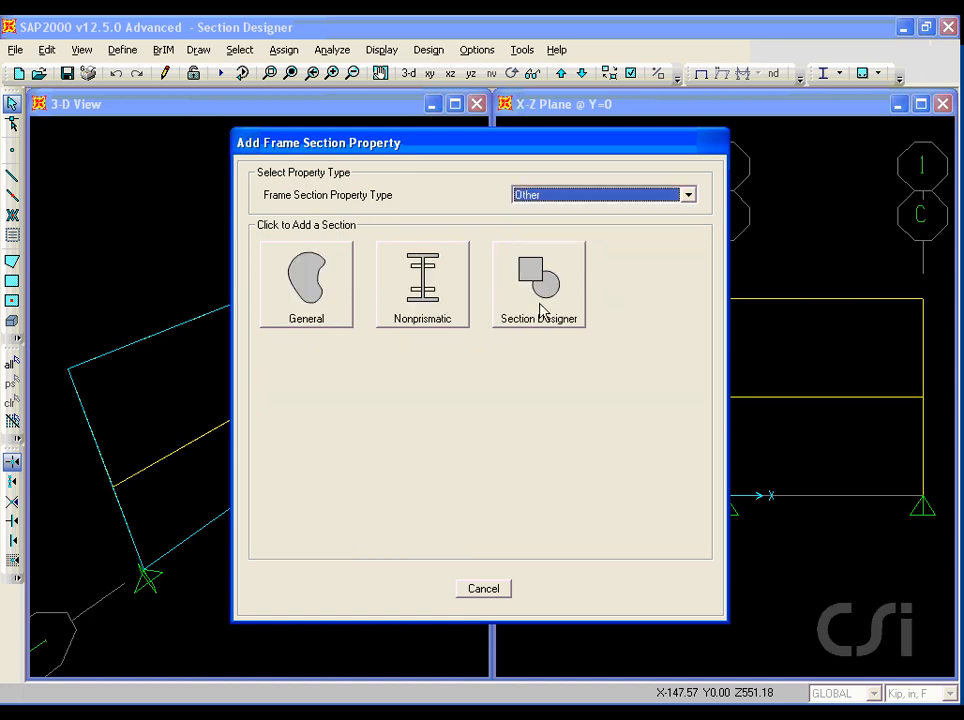
pyautogui.click(541, 311)
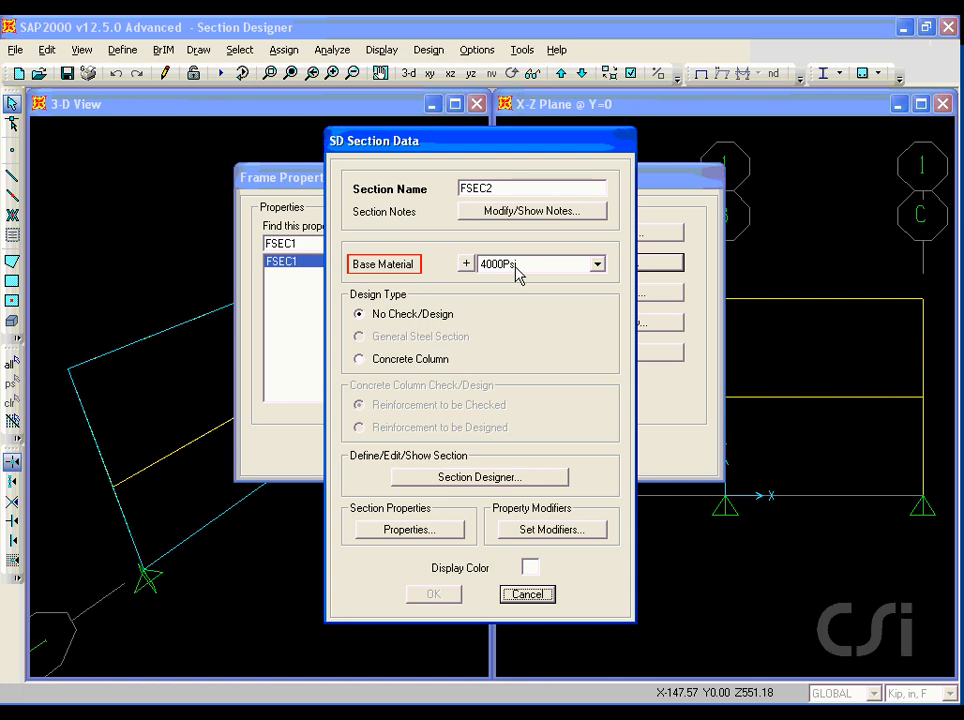
# - Set base material 4000Psi and a Concrete Column design with Reinforcement to be Checked, and open the section in Section Designer
pyautogui.click(518, 264)
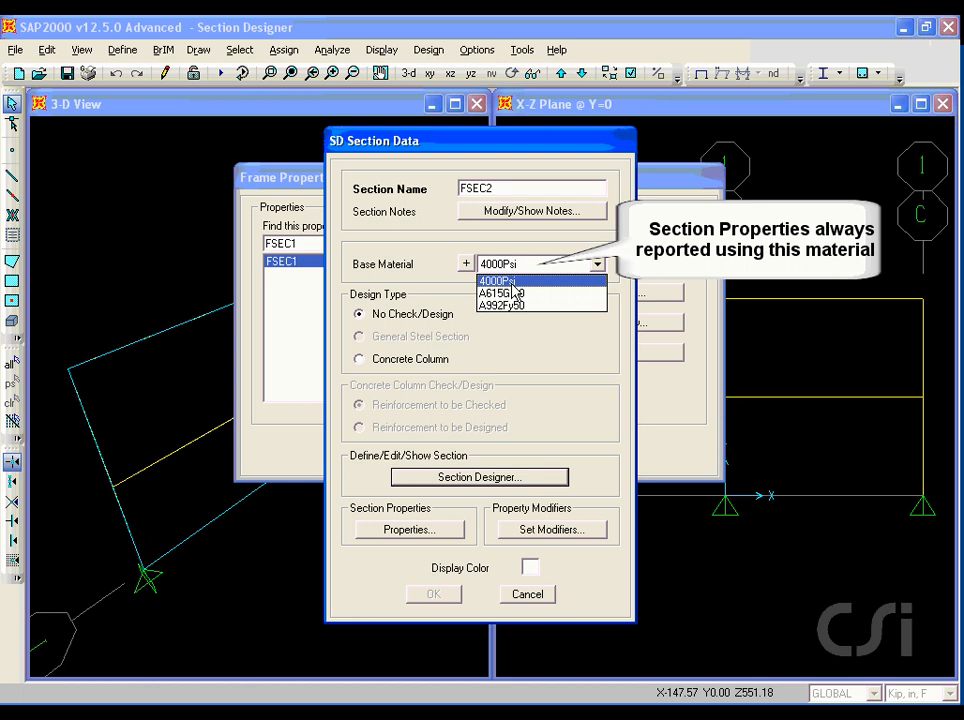
pyautogui.click(513, 285)
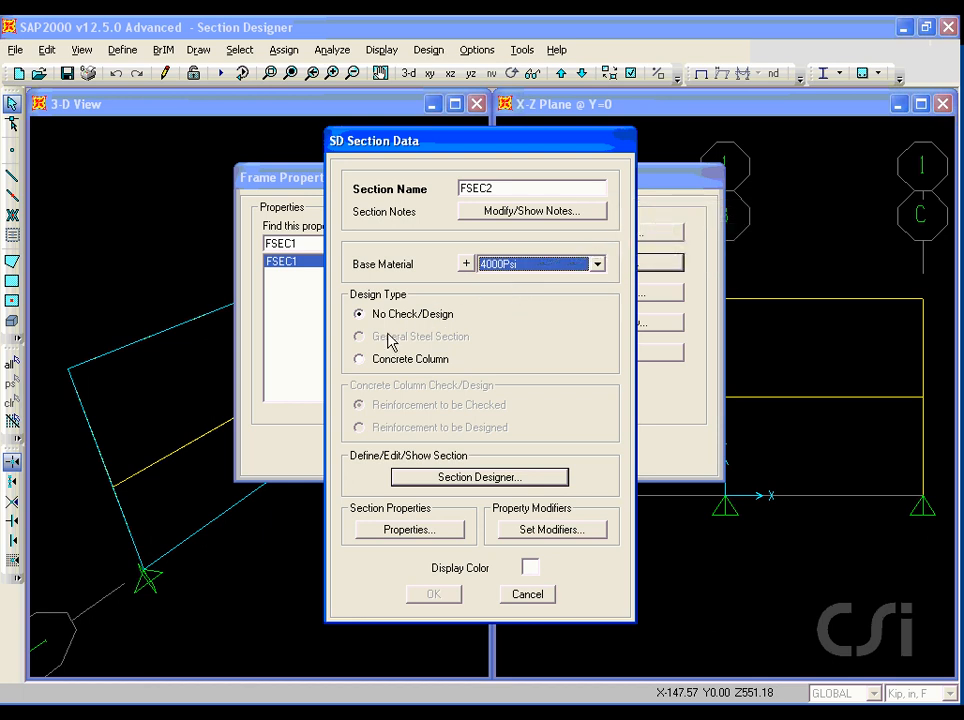
pyautogui.click(359, 360)
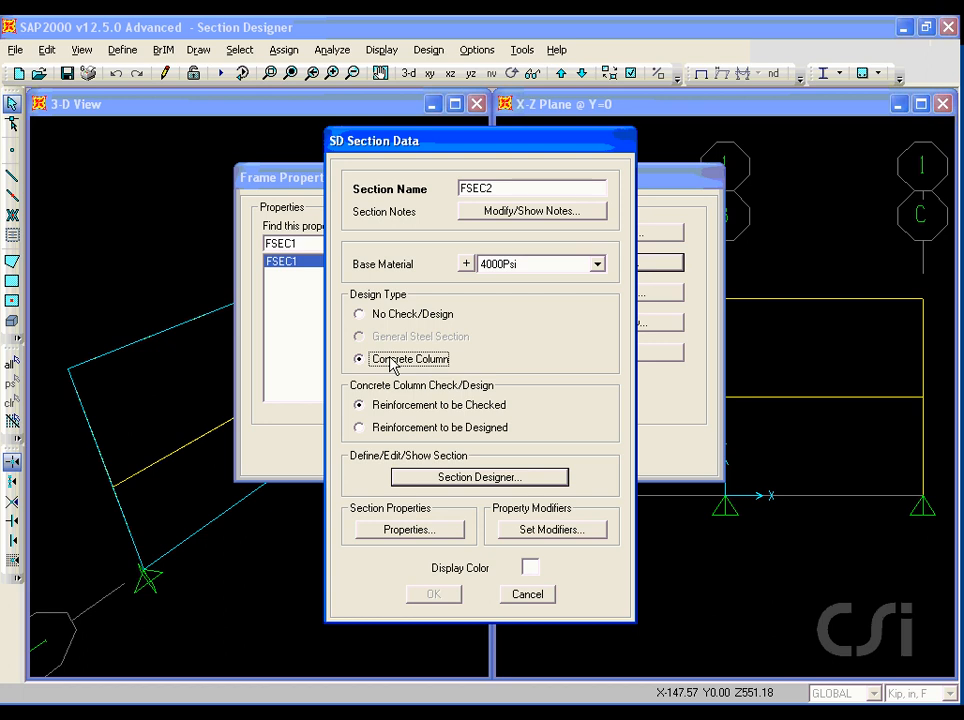
pyautogui.click(358, 428)
pyautogui.click(359, 405)
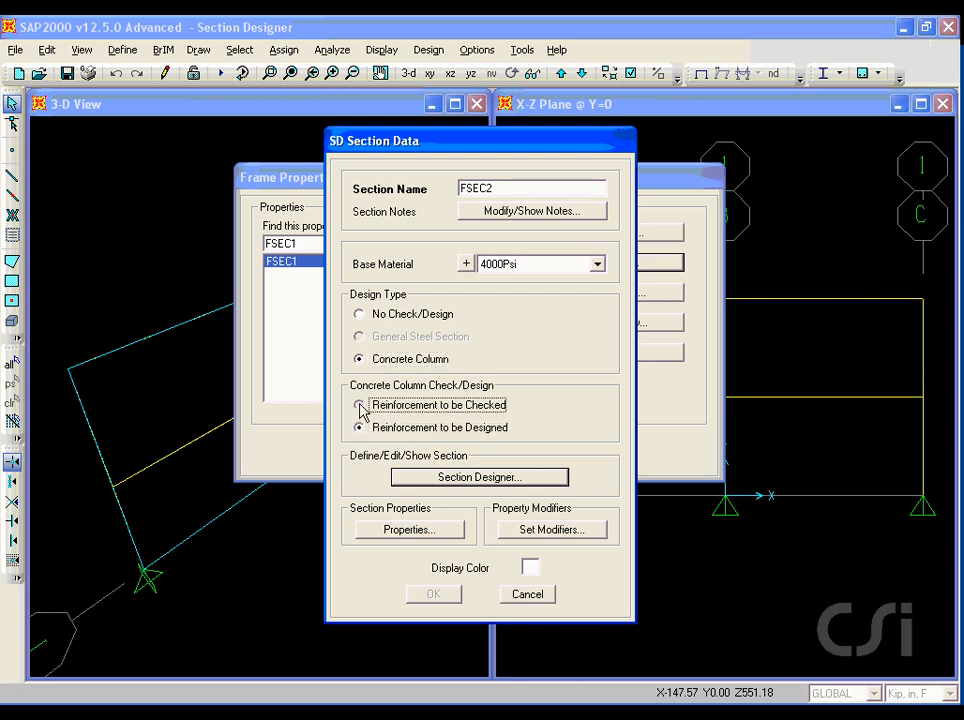
pyautogui.click(474, 478)
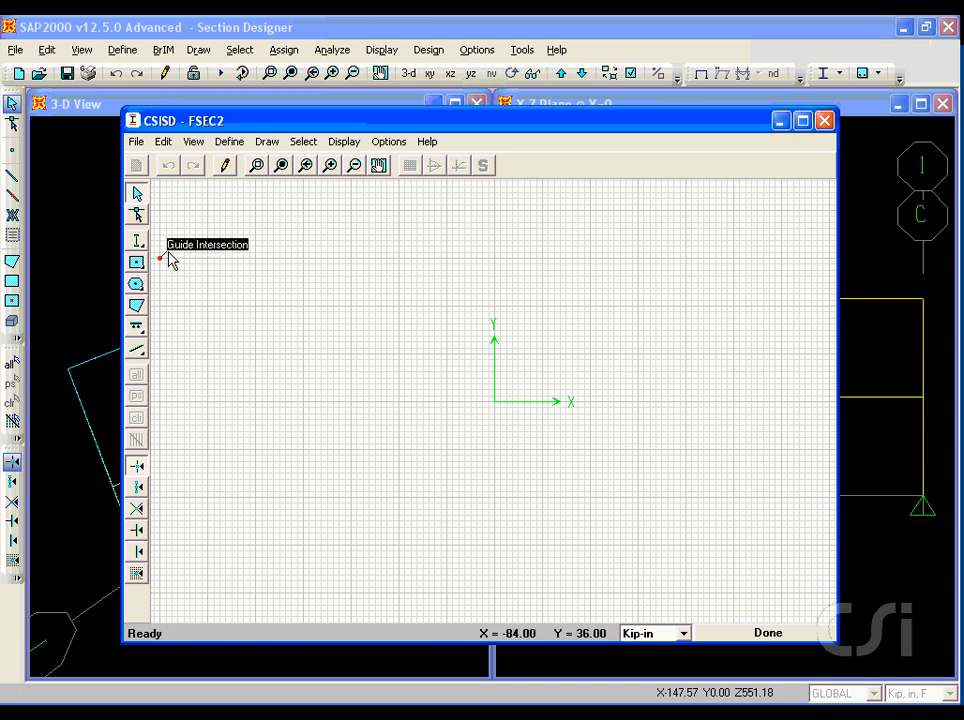
# - Place a structural steel channel shape centred on the origin of the section grid
pyautogui.click(138, 240)
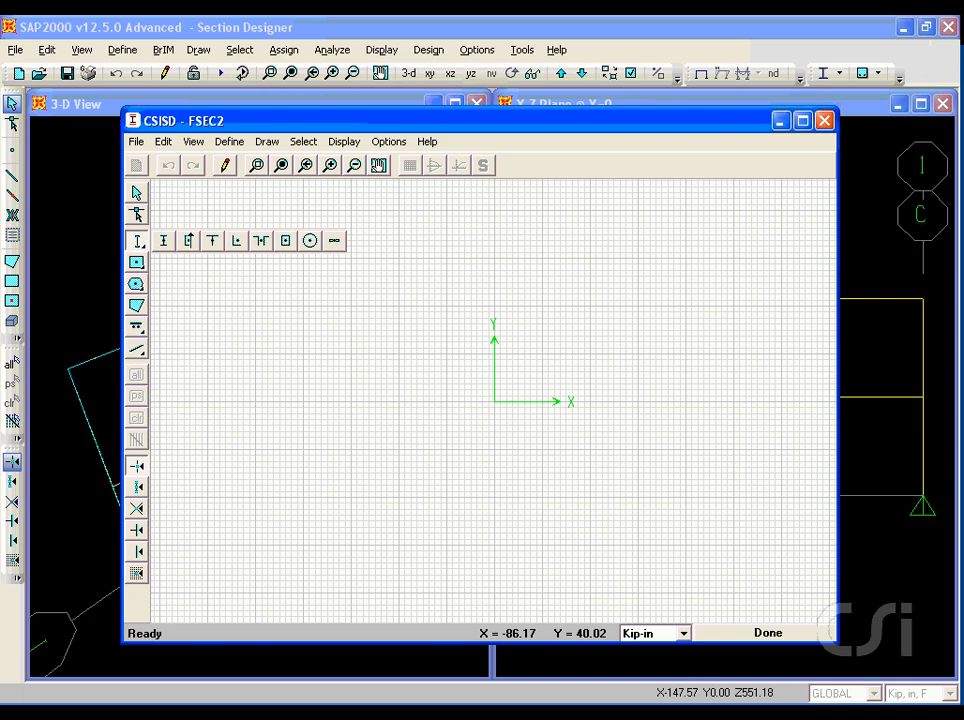
pyautogui.click(188, 240)
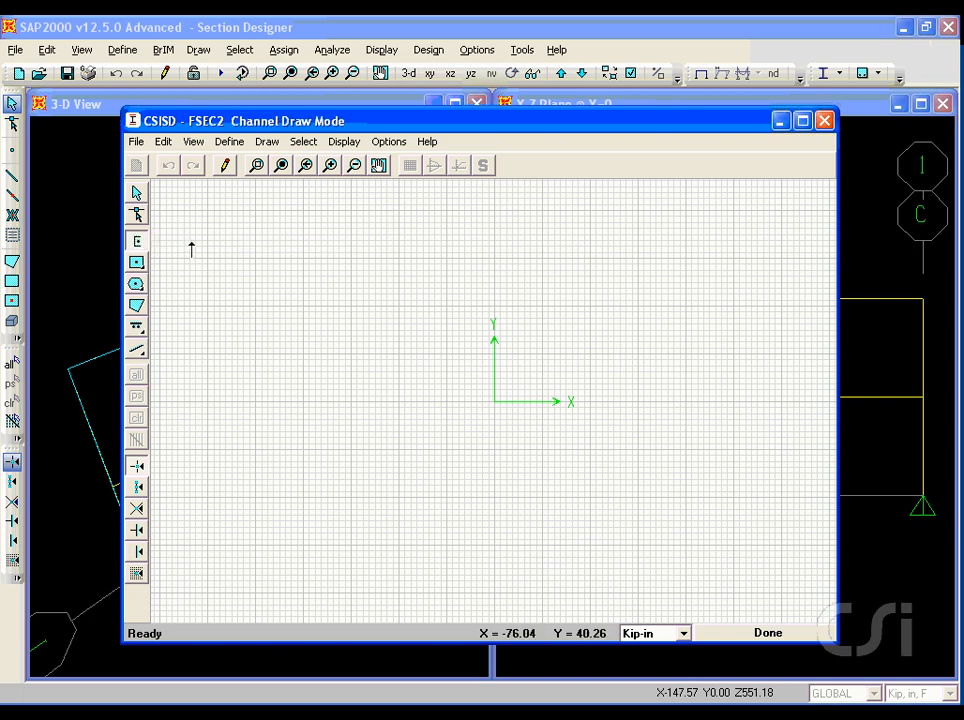
pyautogui.click(493, 401)
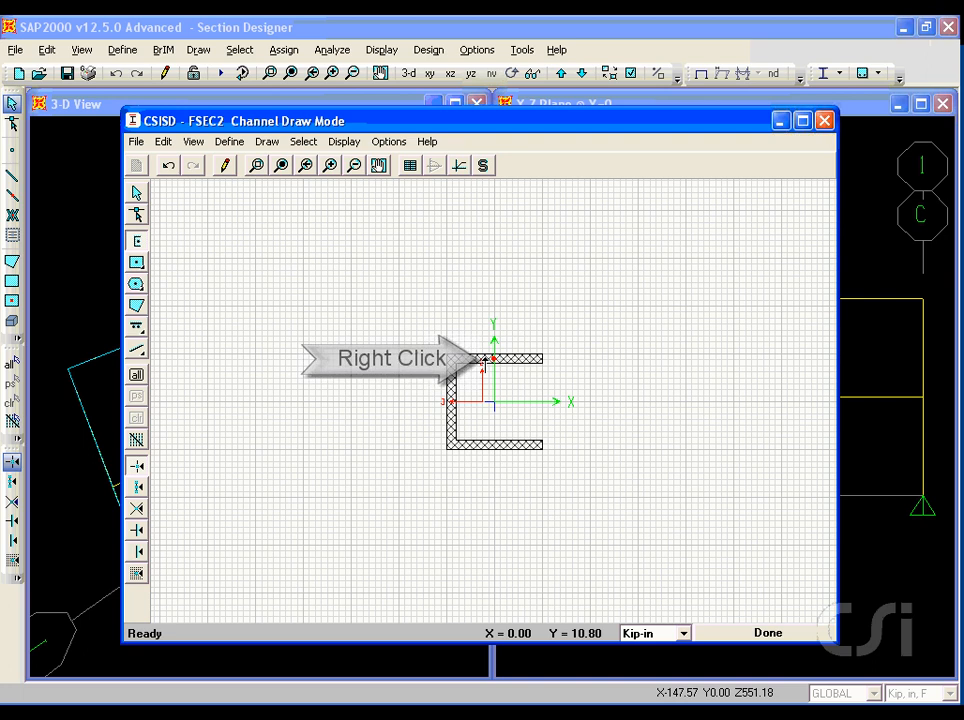
# - Assign material A992Fy50 to the channel in its shape properties
pyautogui.rightClick(485, 357)
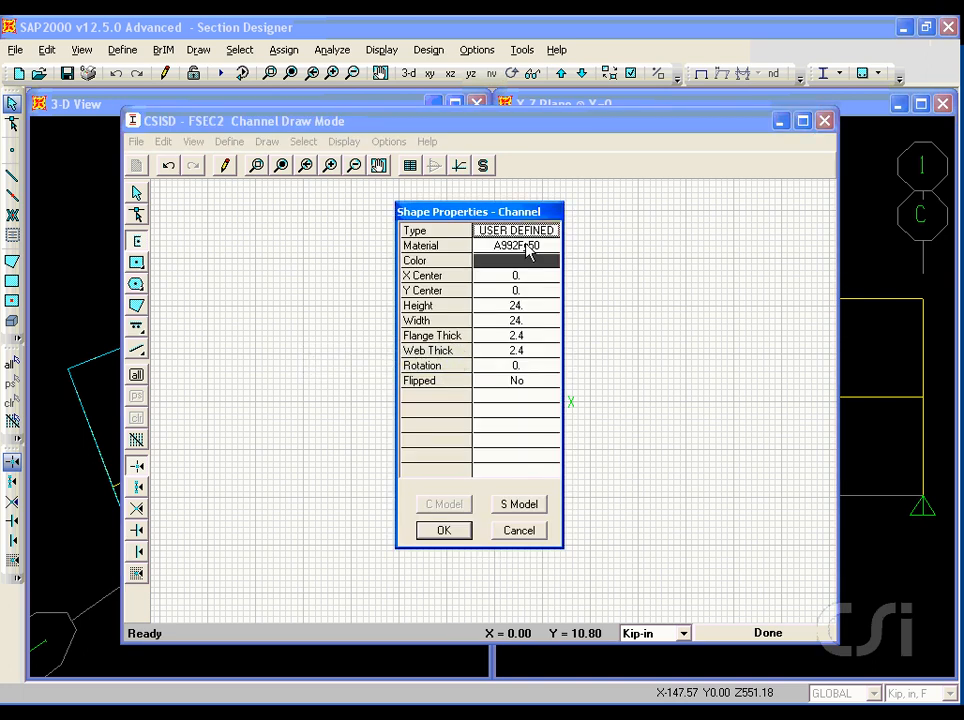
pyautogui.click(527, 249)
pyautogui.click(549, 248)
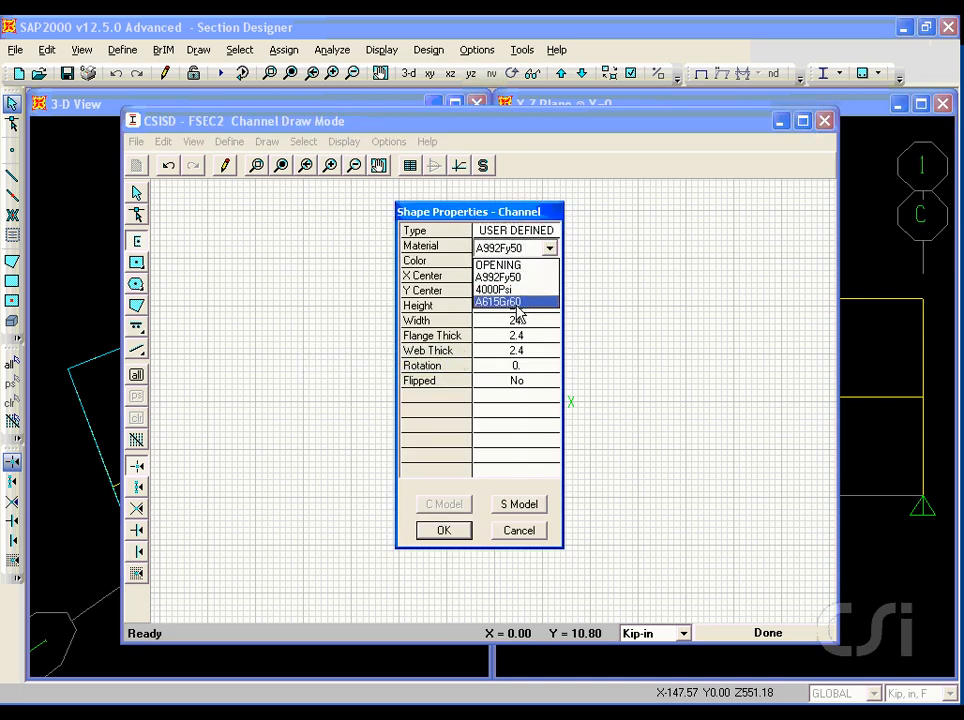
pyautogui.click(511, 279)
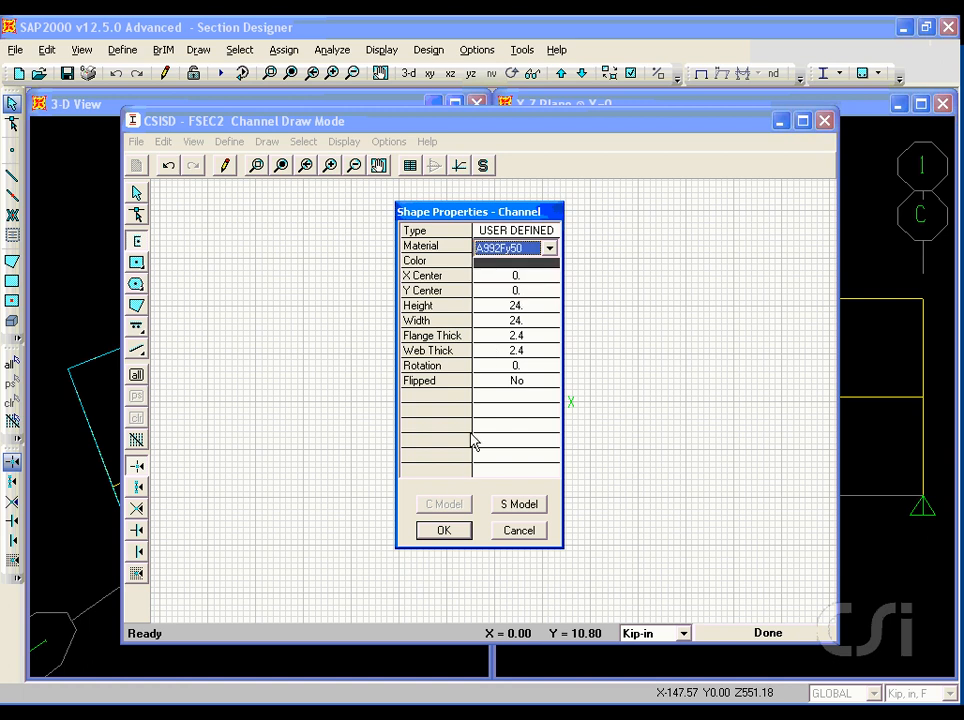
pyautogui.click(443, 531)
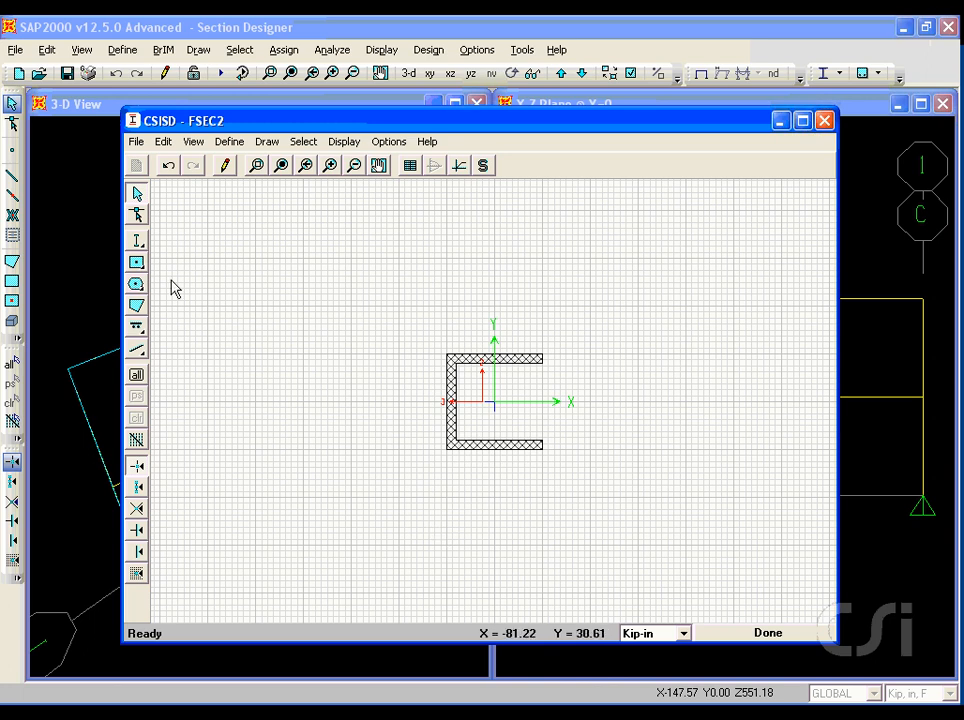
# - Place a solid circle about 24 in in diameter beside the channel, centred at X = -48, Y = 0
pyautogui.click(137, 264)
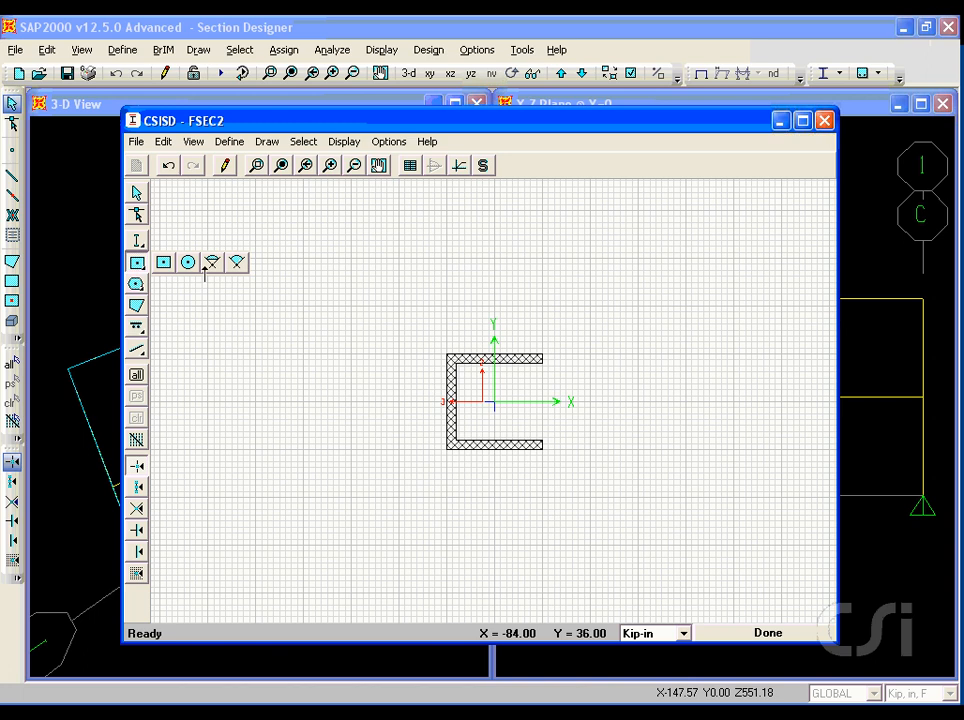
pyautogui.click(188, 262)
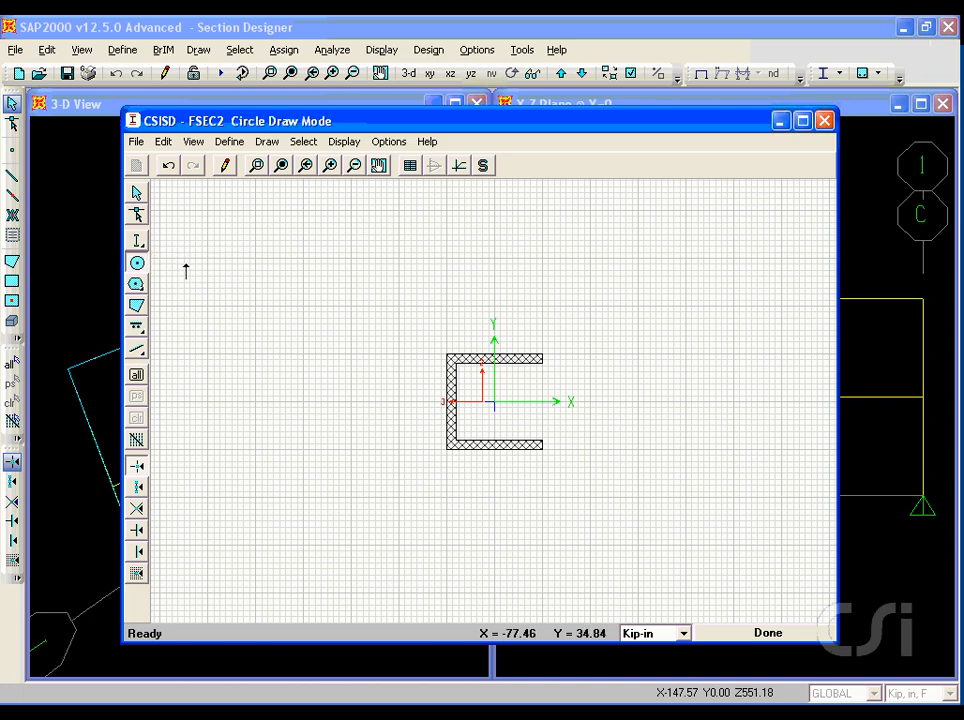
pyautogui.click(303, 402)
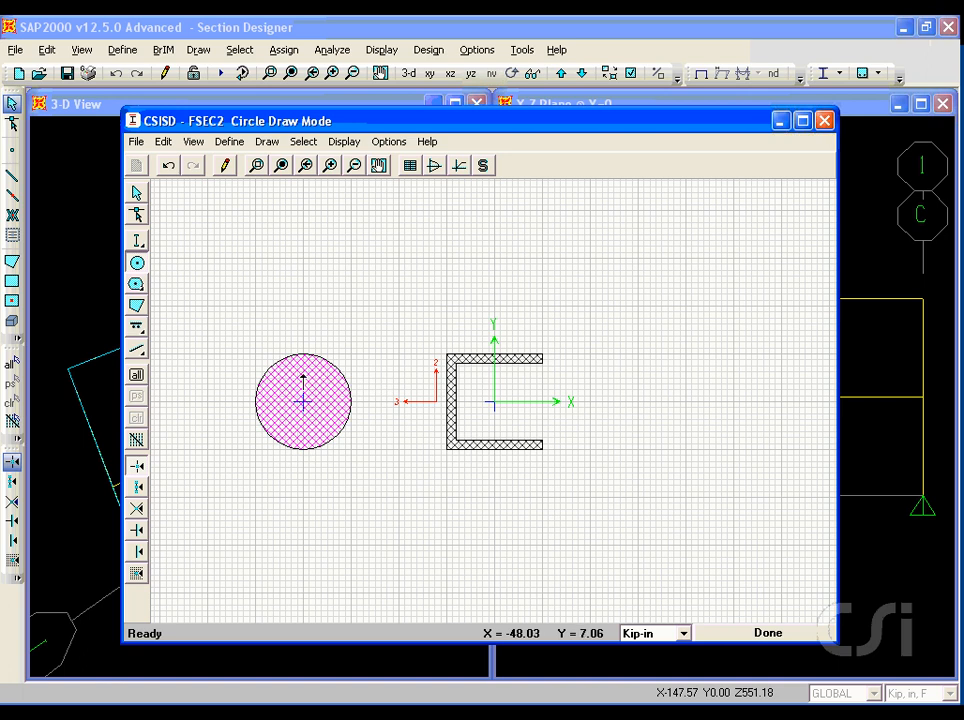
# - Turn on reinforcing for the solid circle and set its diameter to 36 in
pyautogui.rightClick(303, 380)
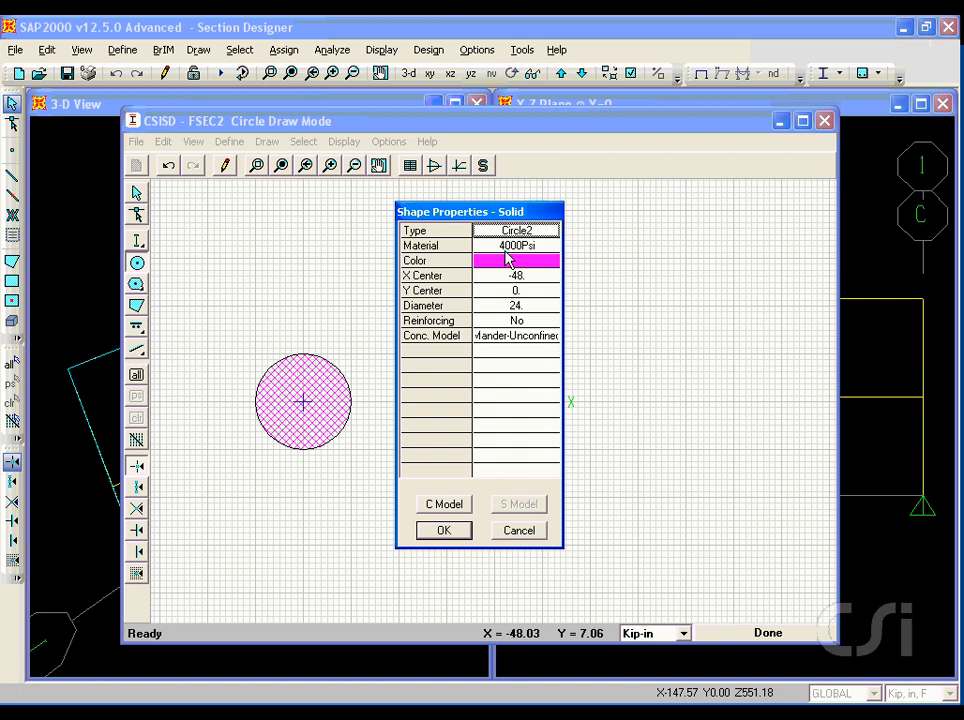
pyautogui.click(521, 322)
pyautogui.click(549, 323)
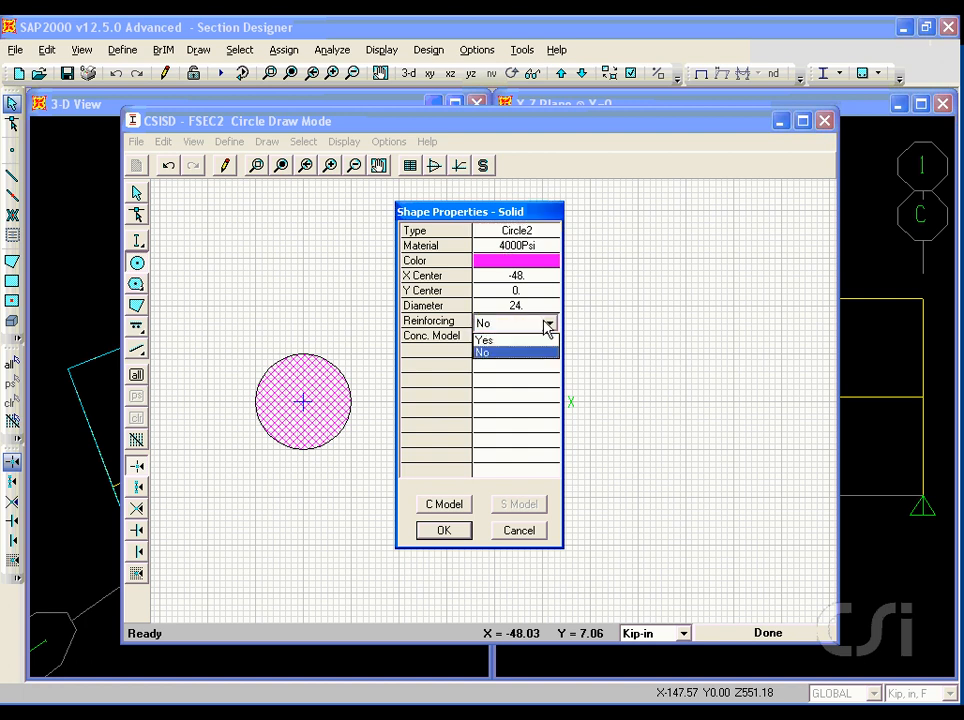
pyautogui.click(537, 345)
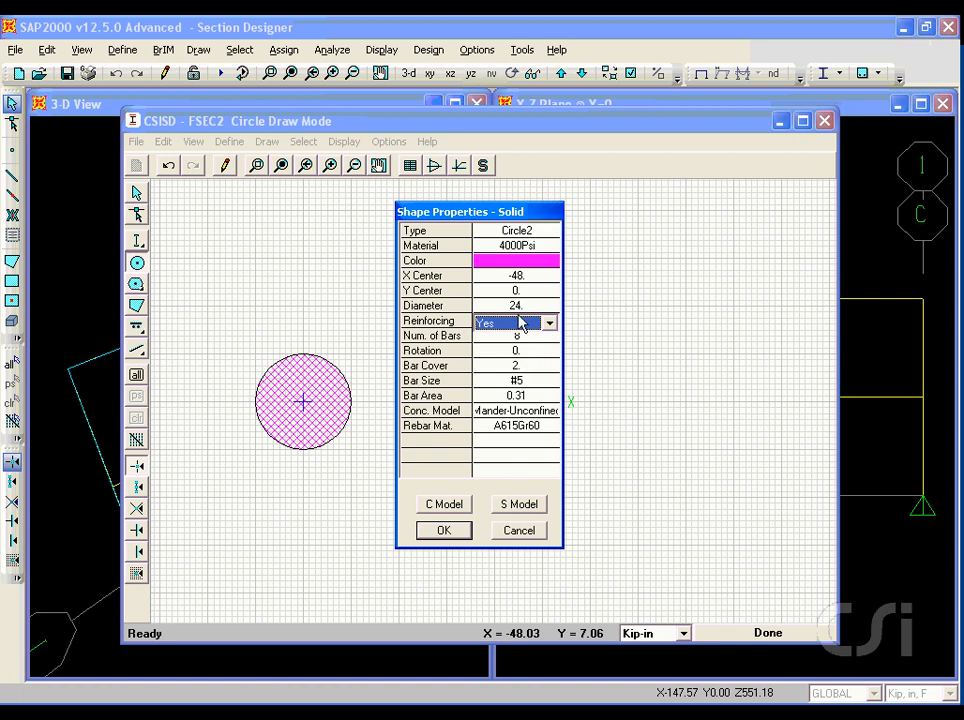
pyautogui.click(516, 305)
pyautogui.doubleClick(516, 305)
pyautogui.write('3')
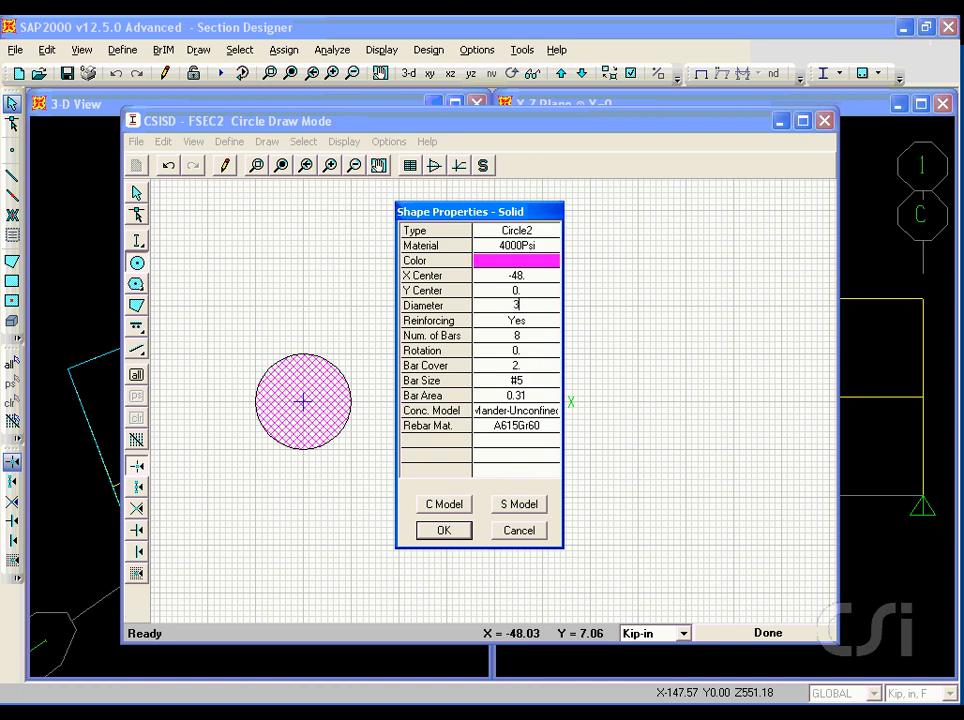
pyautogui.write('6')
pyautogui.click(447, 531)
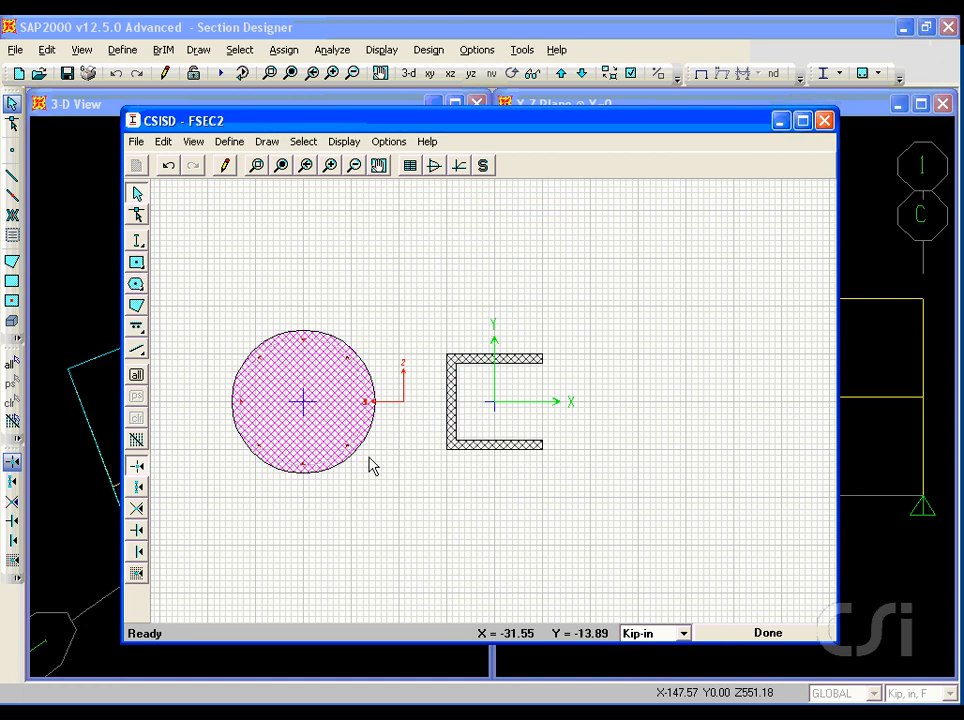
# - Draw an irregular five-sided polygon on the open side of the channel, spanning from about X = 20 to X = 84
pyautogui.click(137, 308)
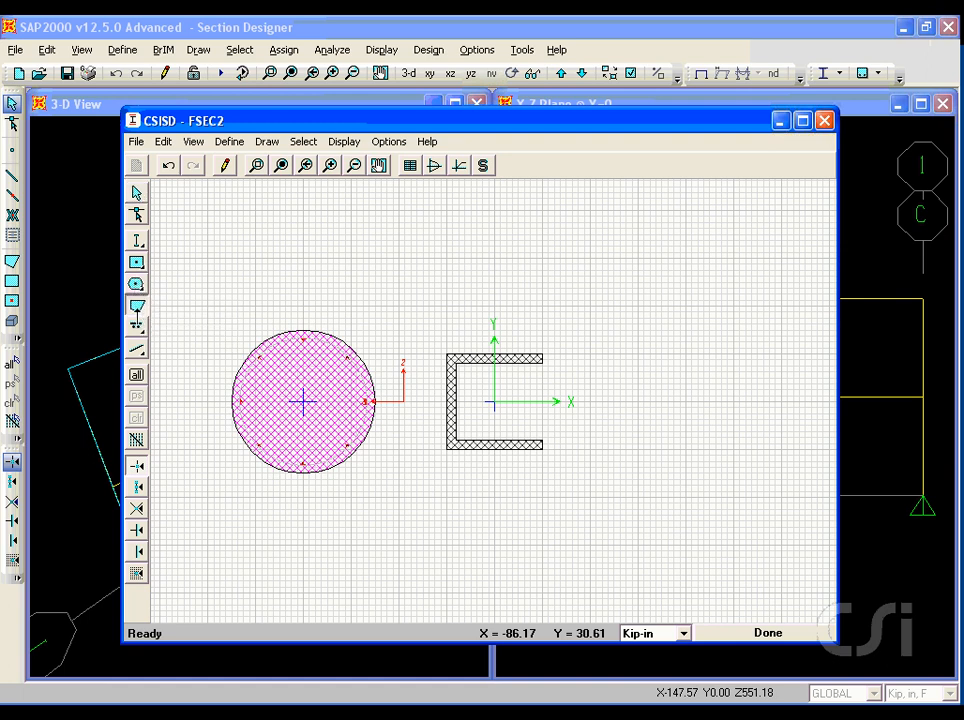
pyautogui.click(592, 307)
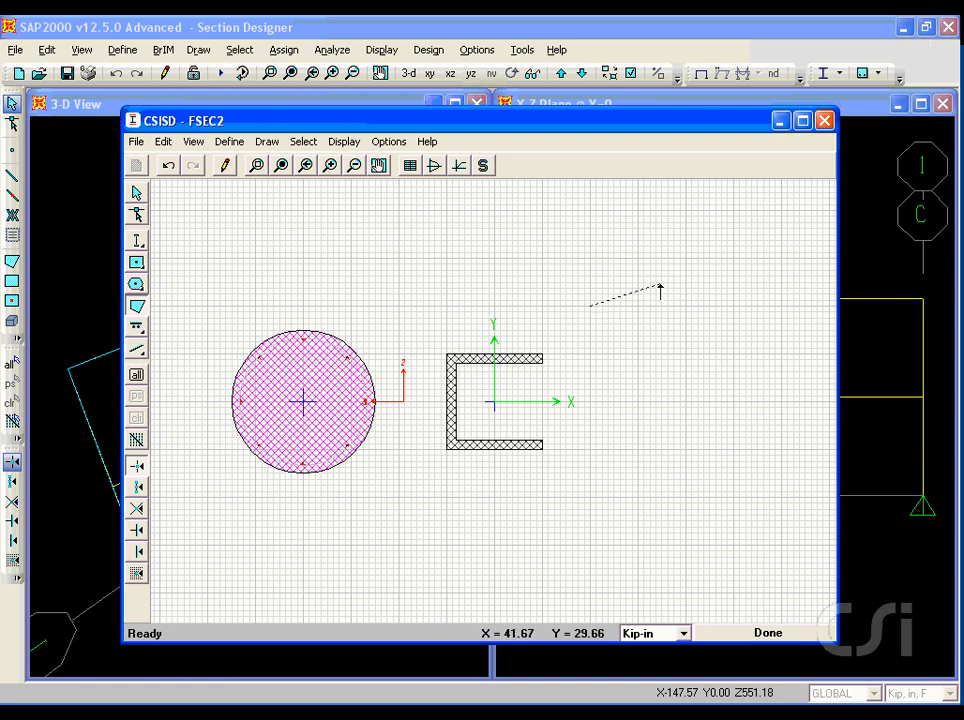
pyautogui.click(750, 255)
pyautogui.click(827, 352)
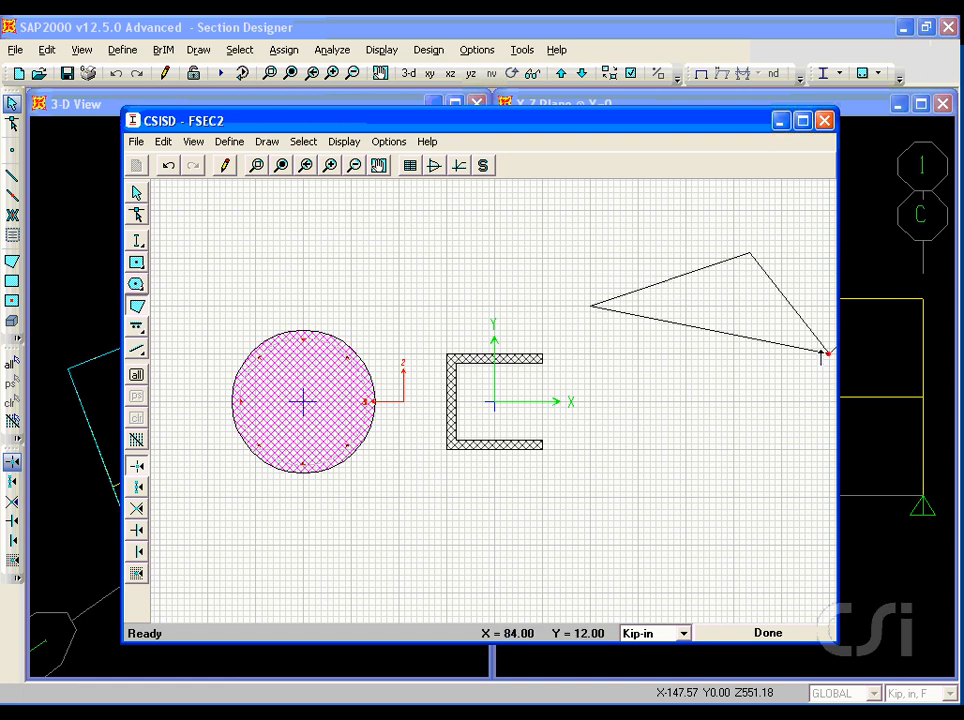
pyautogui.click(697, 432)
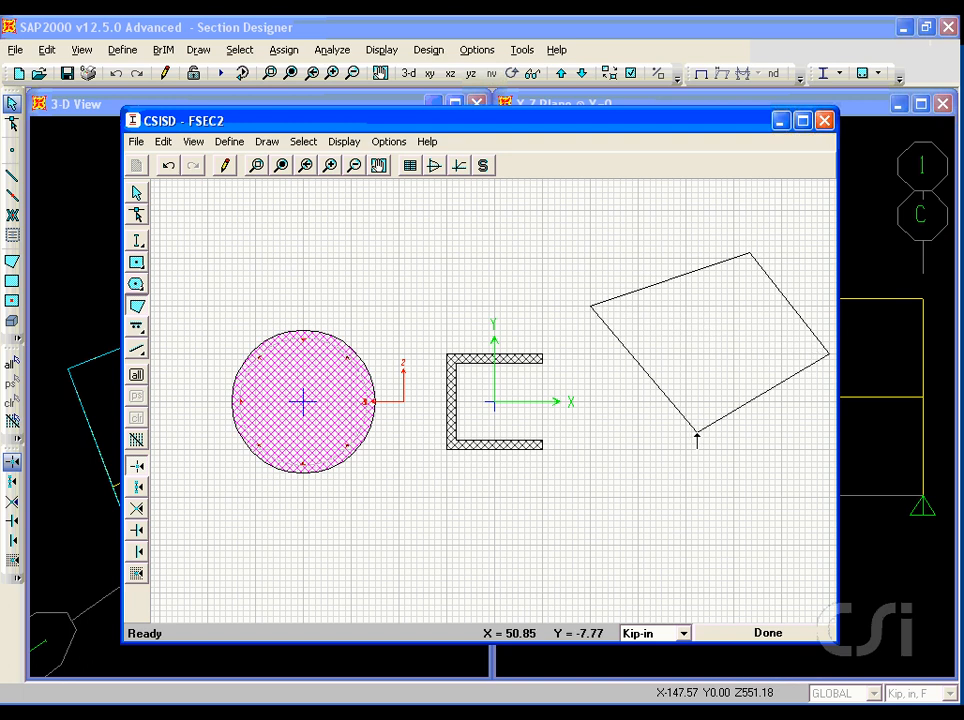
pyautogui.doubleClick(572, 370)
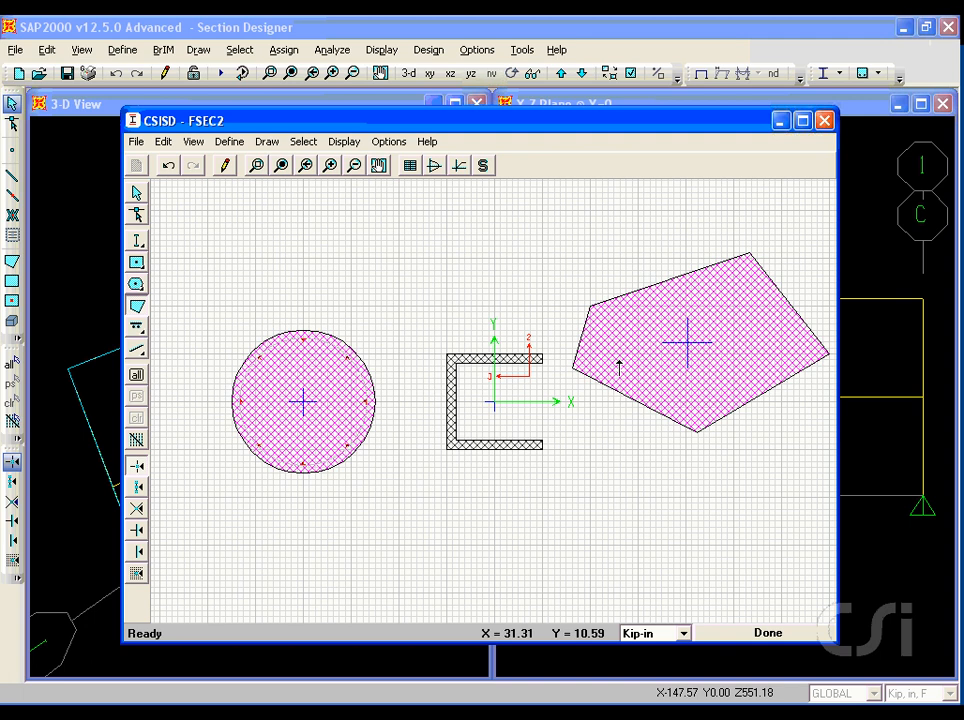
# - Turn on reinforcing for the five-sided polygon in its shape properties
pyautogui.rightClick(619, 366)
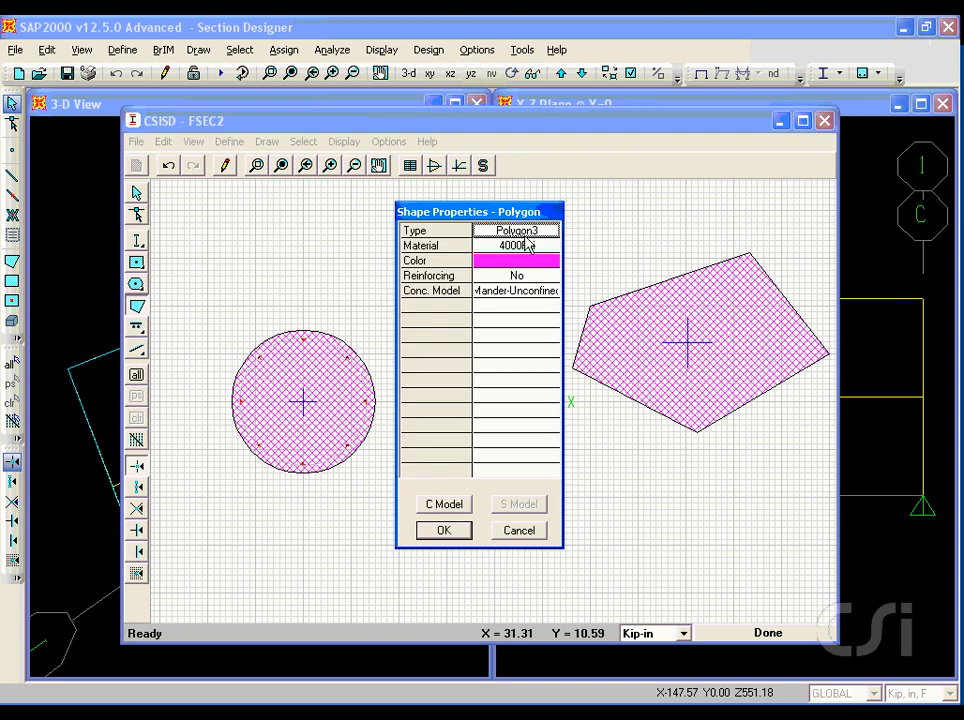
pyautogui.click(528, 279)
pyautogui.click(529, 281)
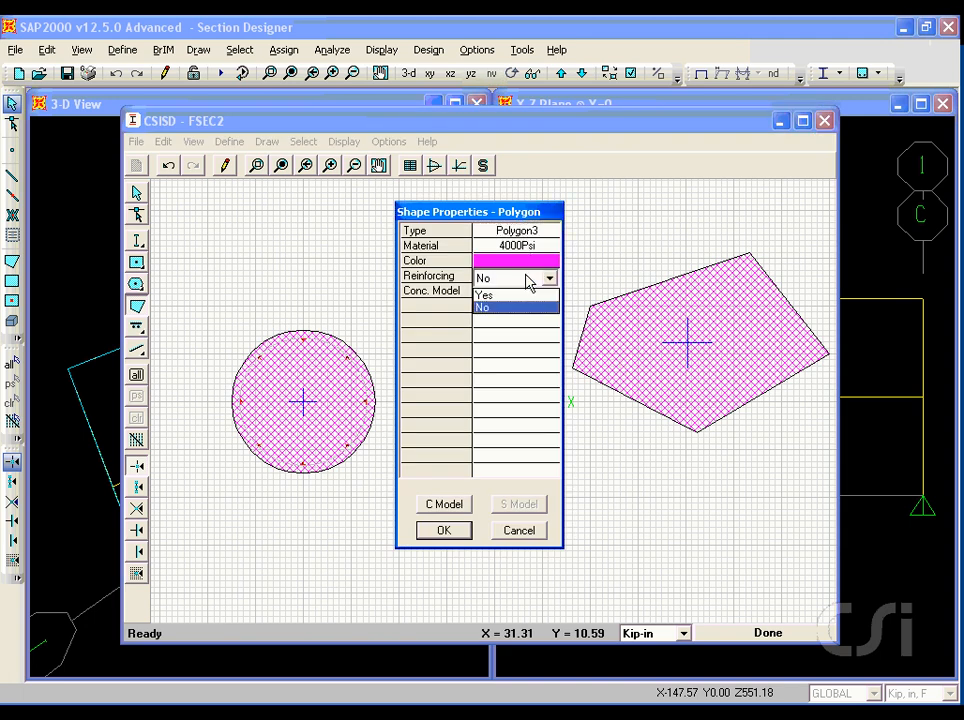
pyautogui.click(516, 296)
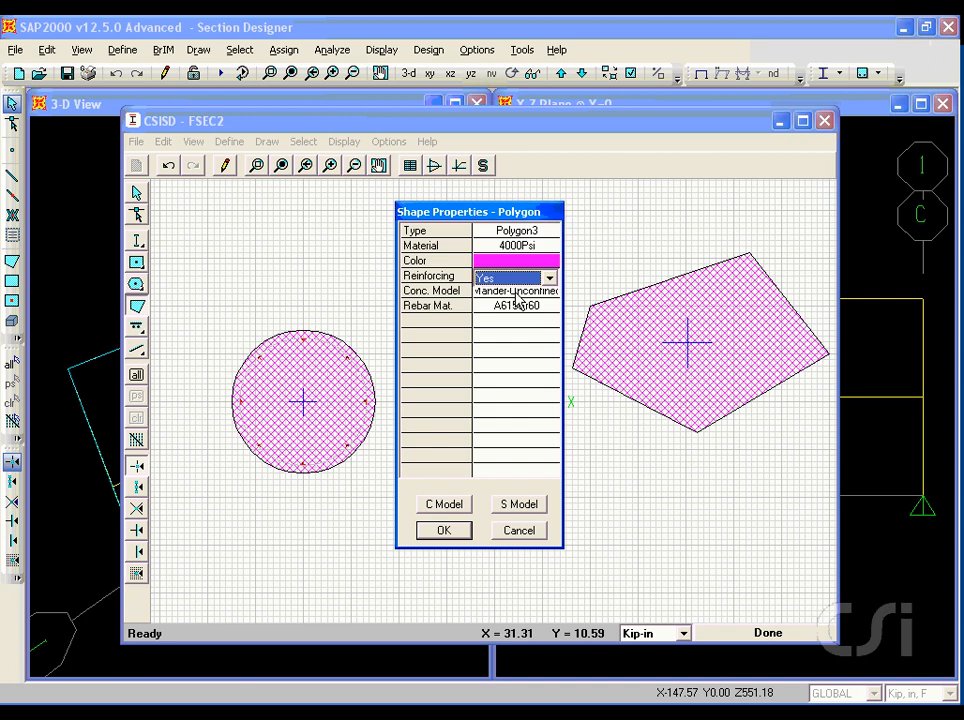
pyautogui.click(443, 531)
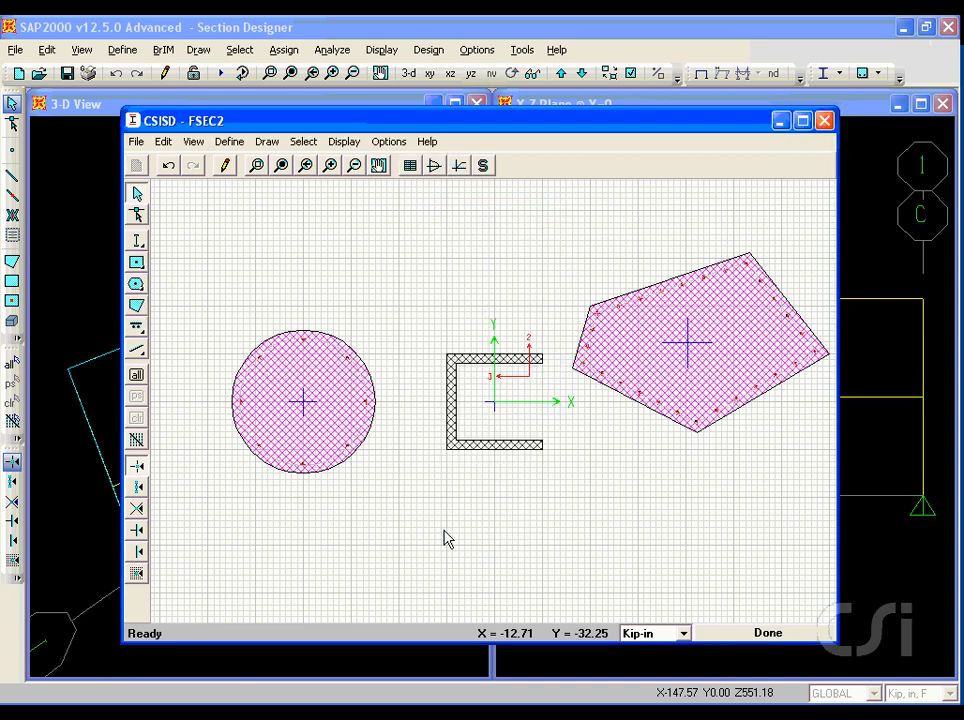
# - In reshape mode, move the whole polygon towards the channel so its lowest vertex lies at about X = 46.5, Y = -15
pyautogui.click(139, 215)
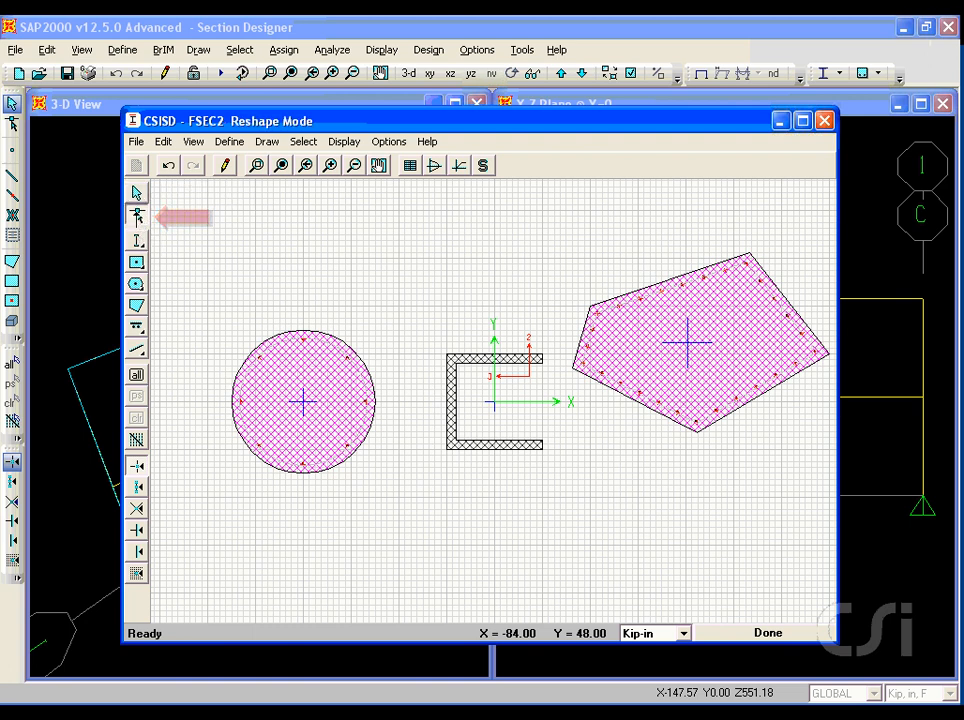
pyautogui.click(629, 357)
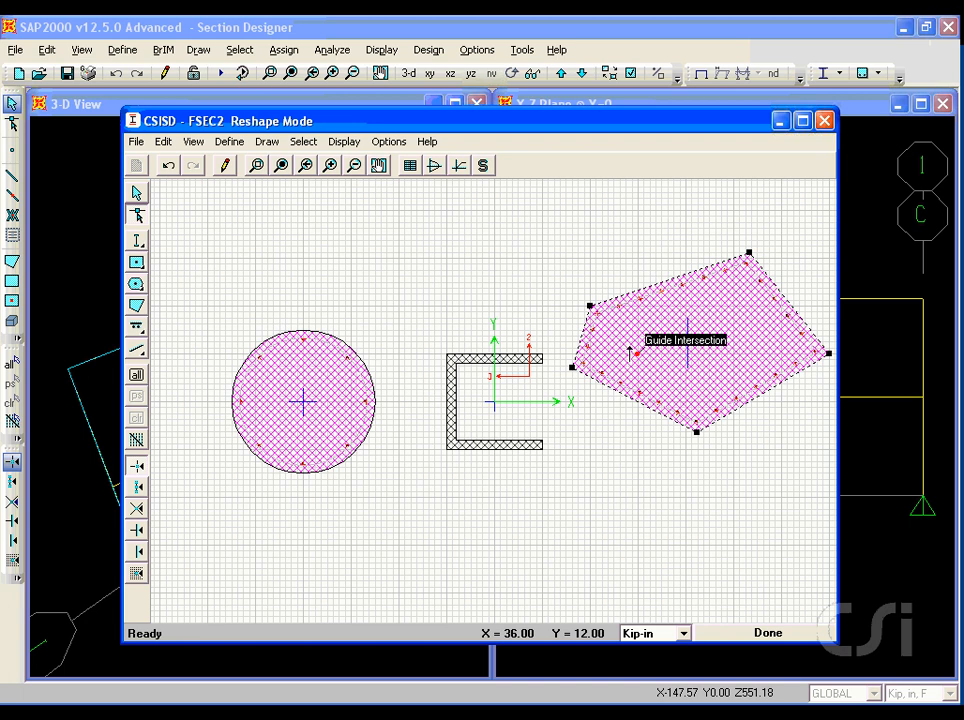
pyautogui.moveTo(629, 352); pyautogui.dragTo(642, 397)
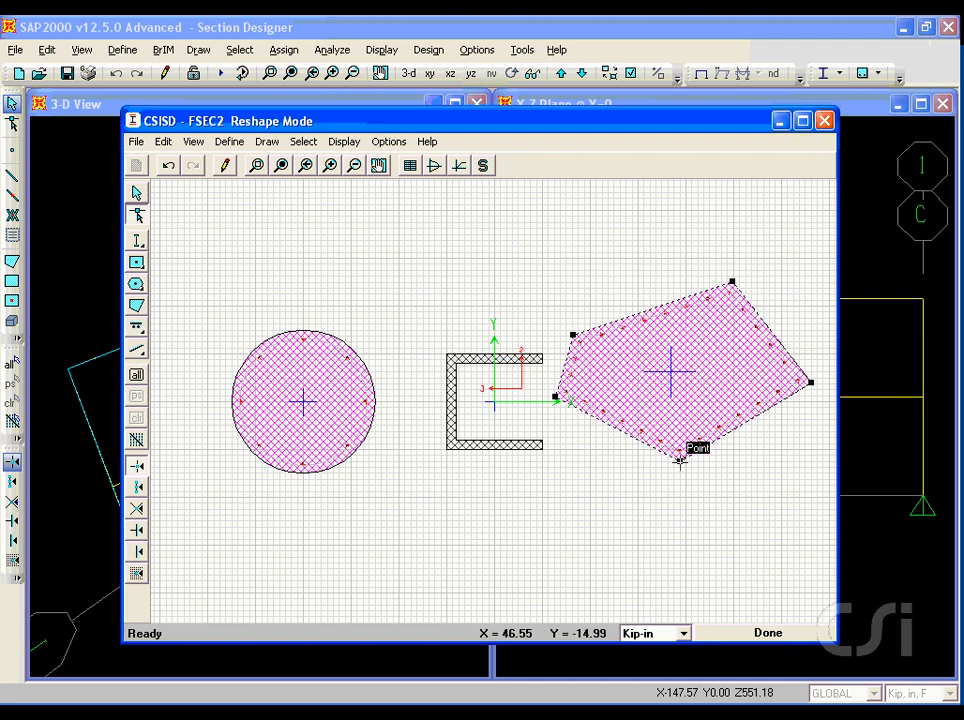
# - Reshape the polygon by moving its lowest vertex to about X = 37, Y = -19, and check that vertex's exact coordinates
pyautogui.click(680, 459)
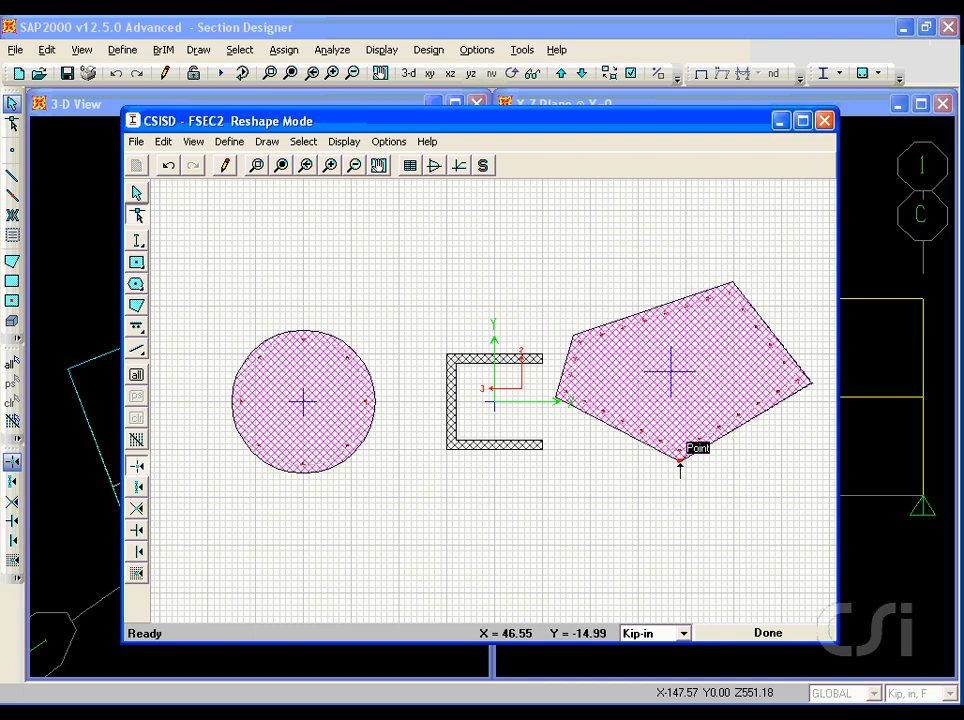
pyautogui.moveTo(680, 460); pyautogui.dragTo(648, 488)
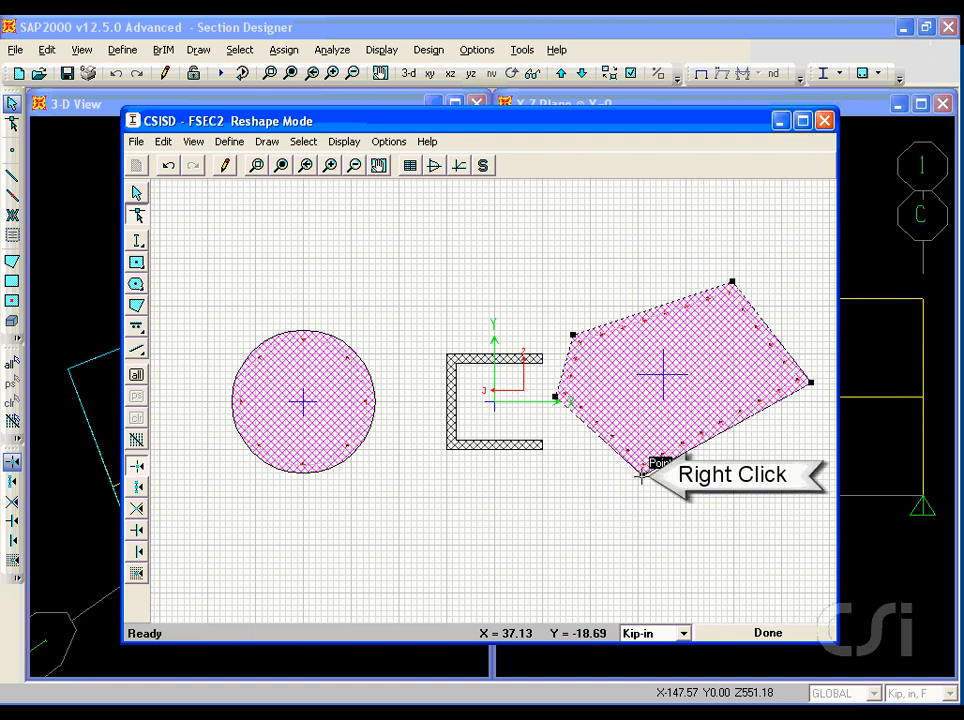
pyautogui.rightClick(642, 476)
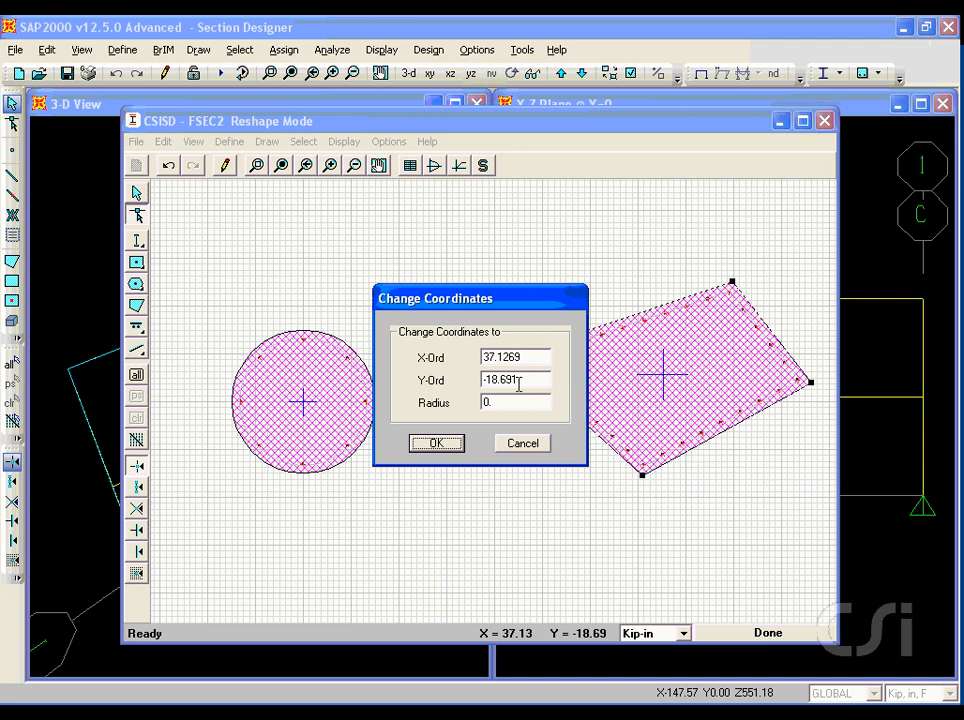
pyautogui.click(530, 446)
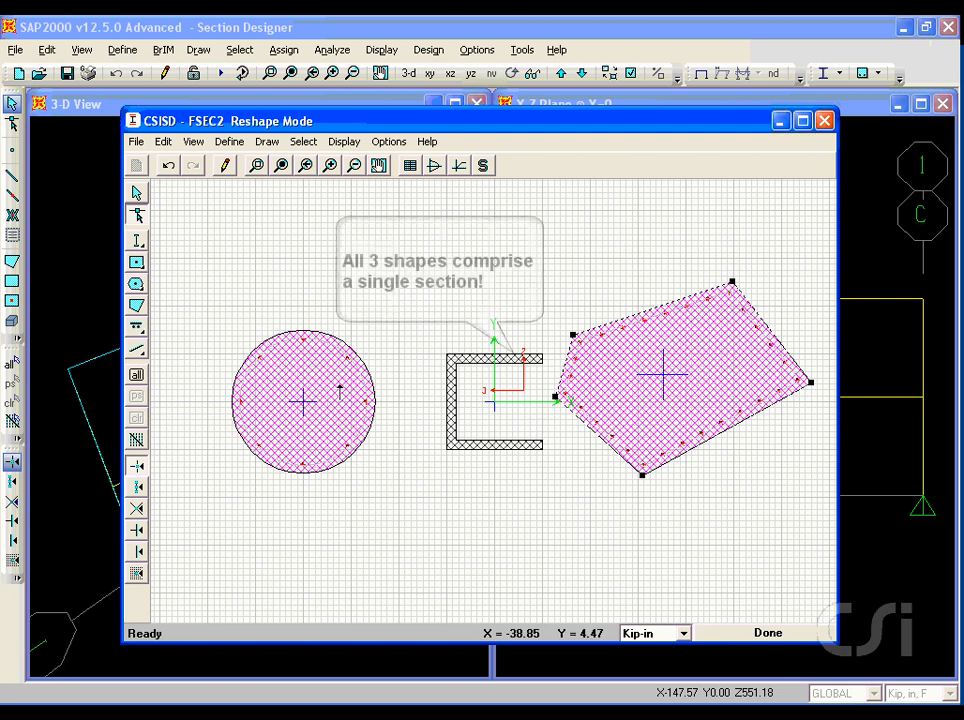
pyautogui.moveTo(340, 388); pyautogui.dragTo(404, 390)
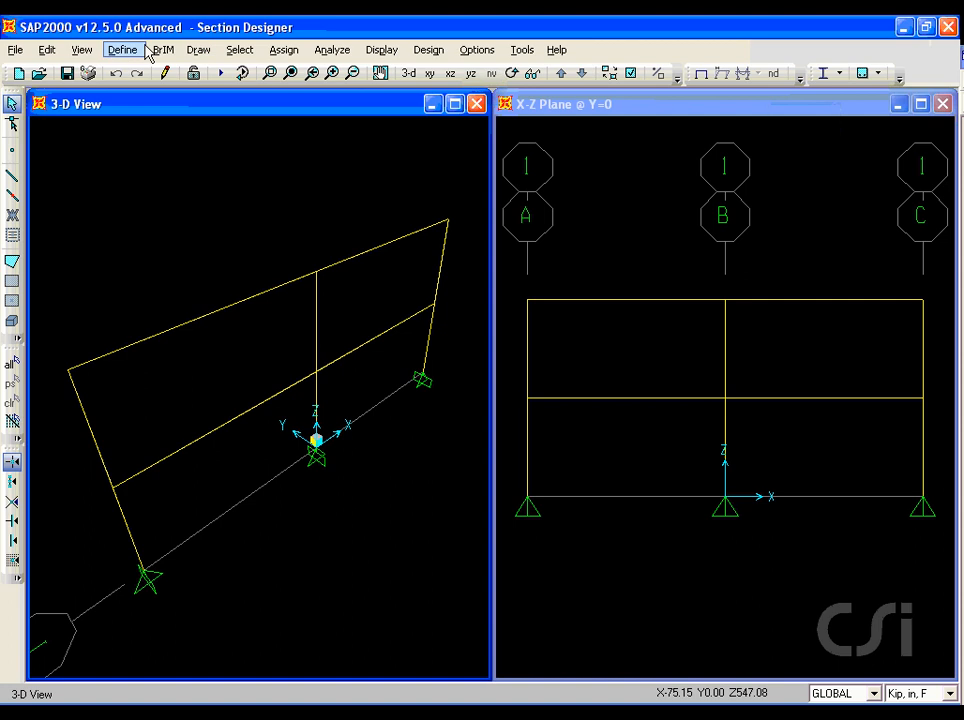
# - Add a new frame section property of type Other using the Section Designer option
pyautogui.click(120, 49)
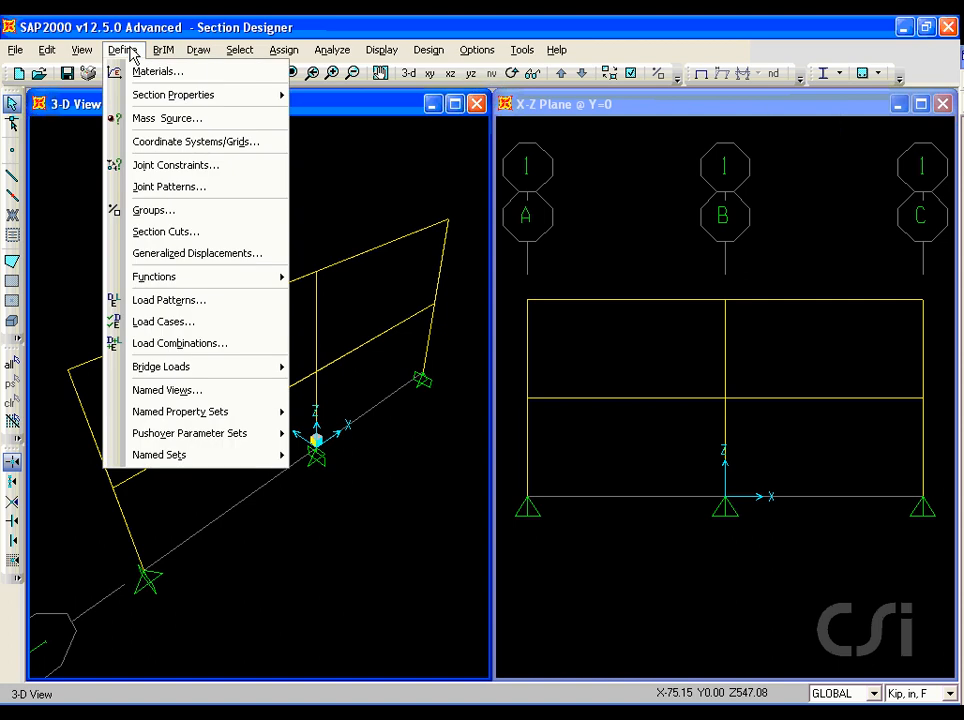
pyautogui.moveTo(144, 95)
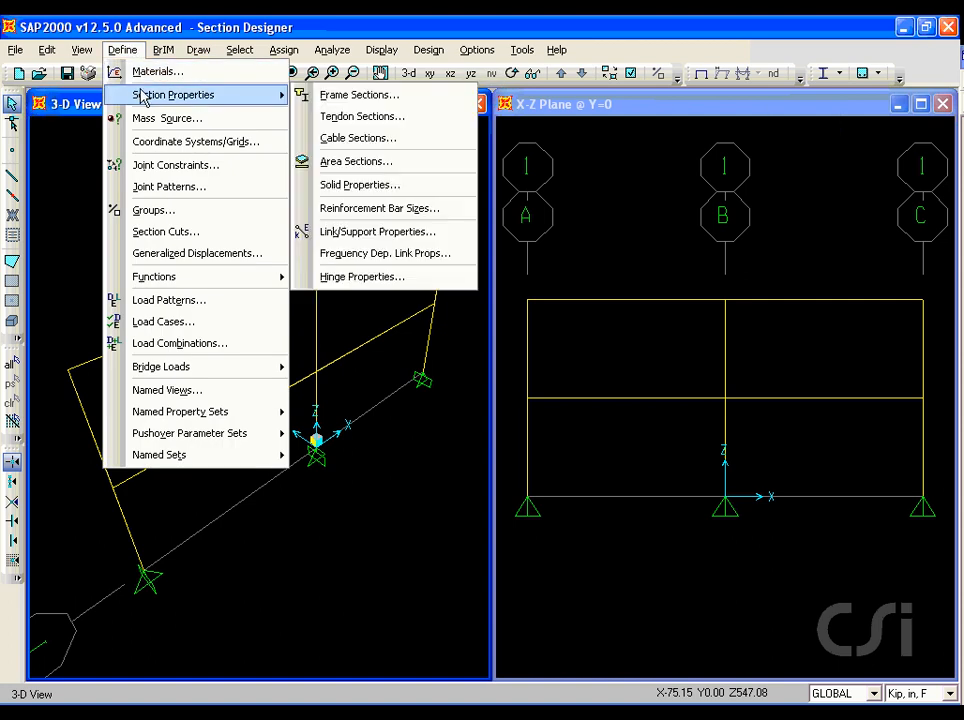
pyautogui.click(327, 100)
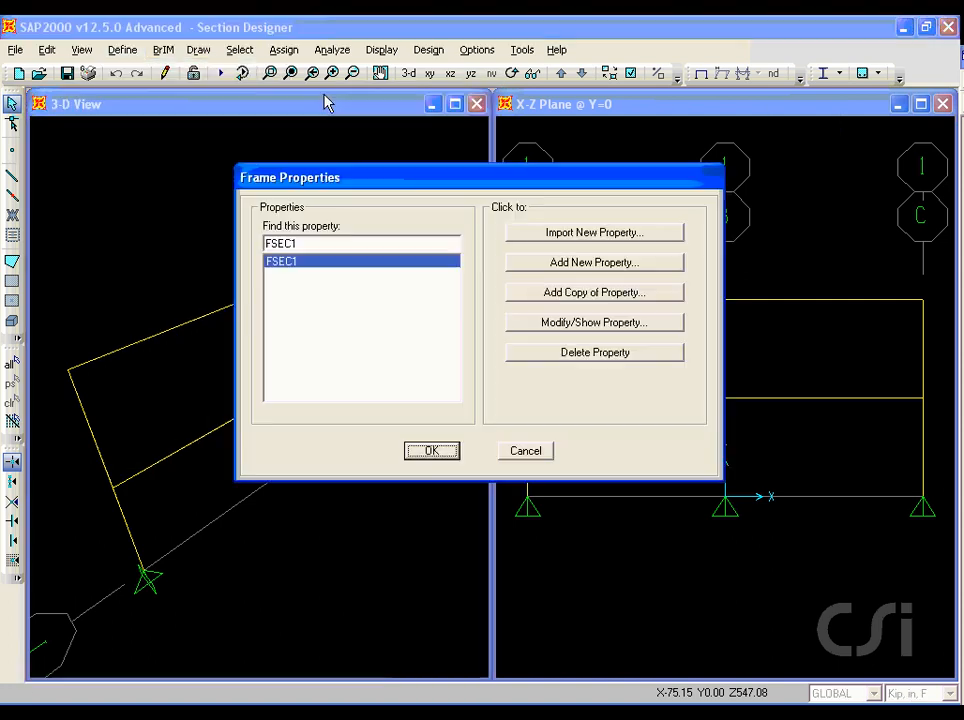
pyautogui.click(556, 263)
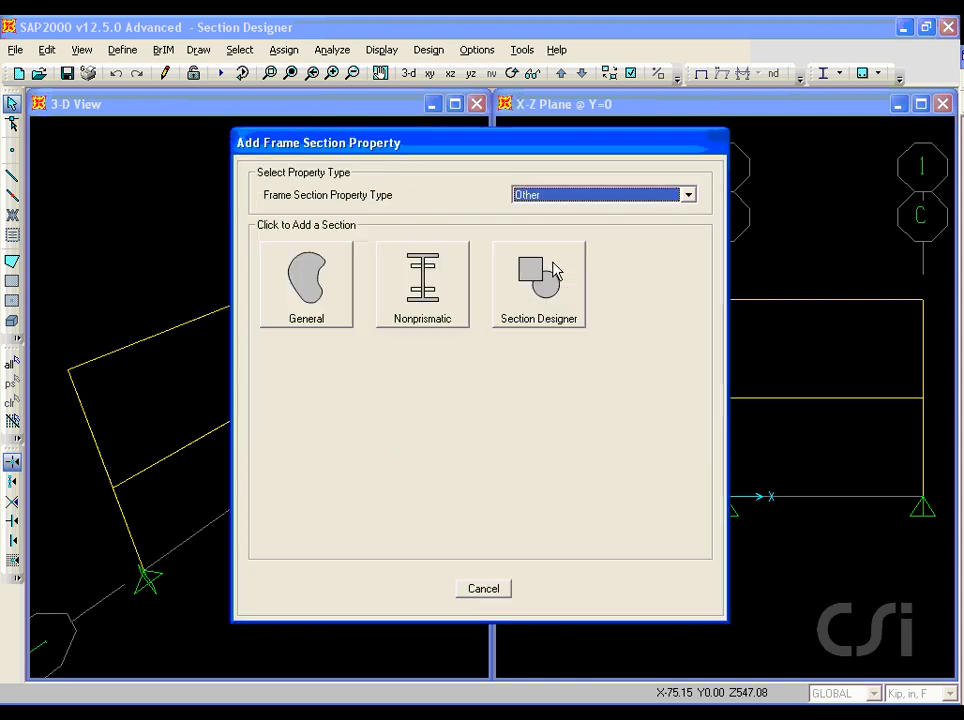
pyautogui.click(538, 316)
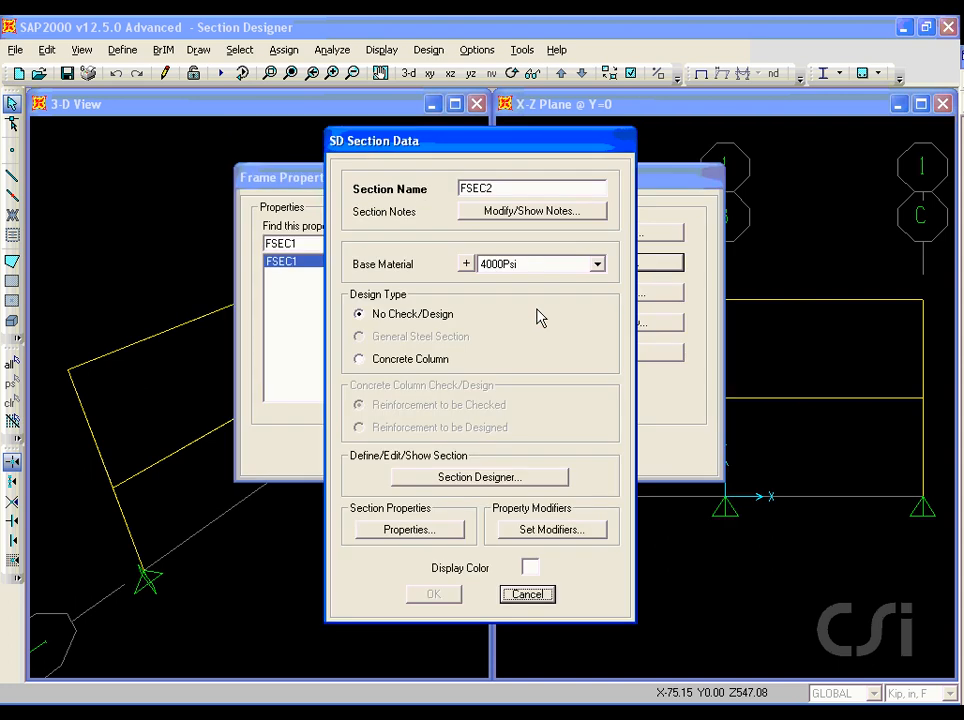
# - Name the new section SD and set its design type to Concrete Column
pyautogui.doubleClick(504, 185)
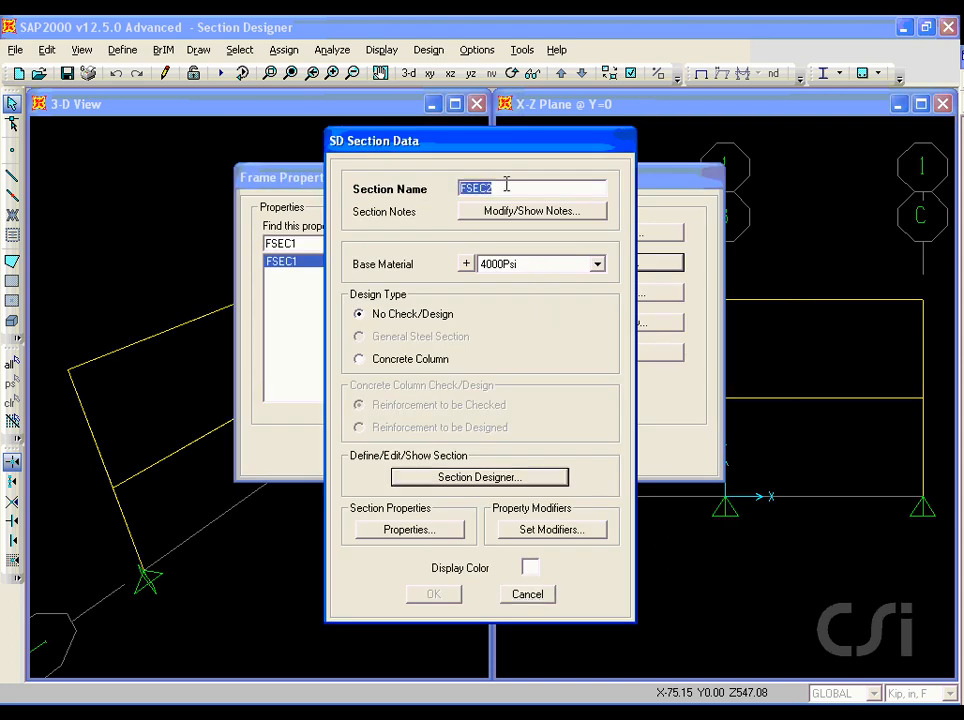
pyautogui.write('SD')
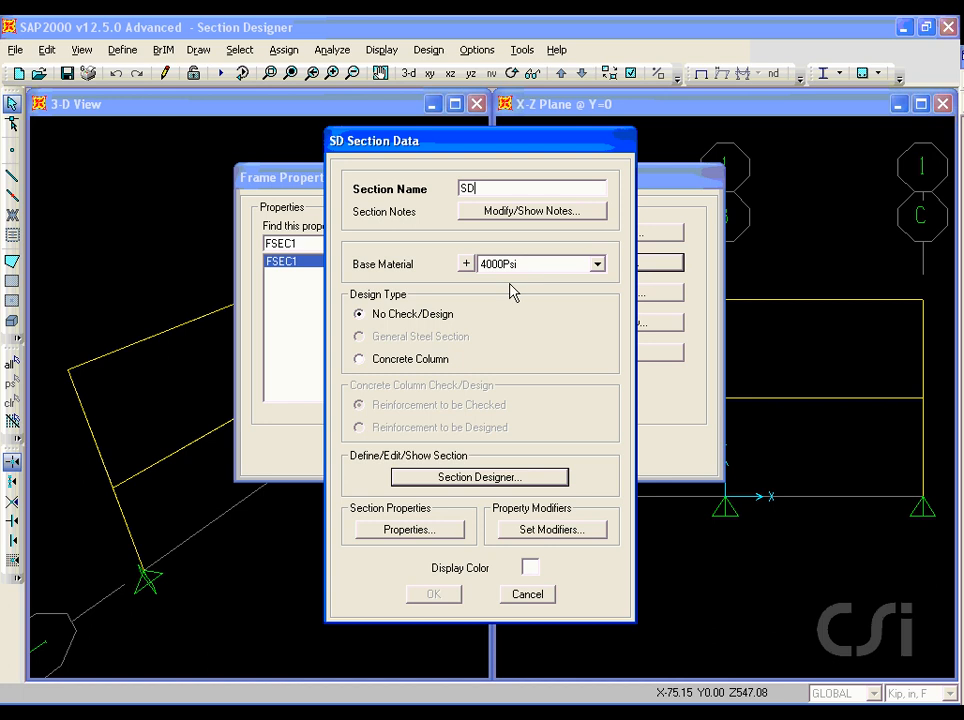
pyautogui.click(366, 360)
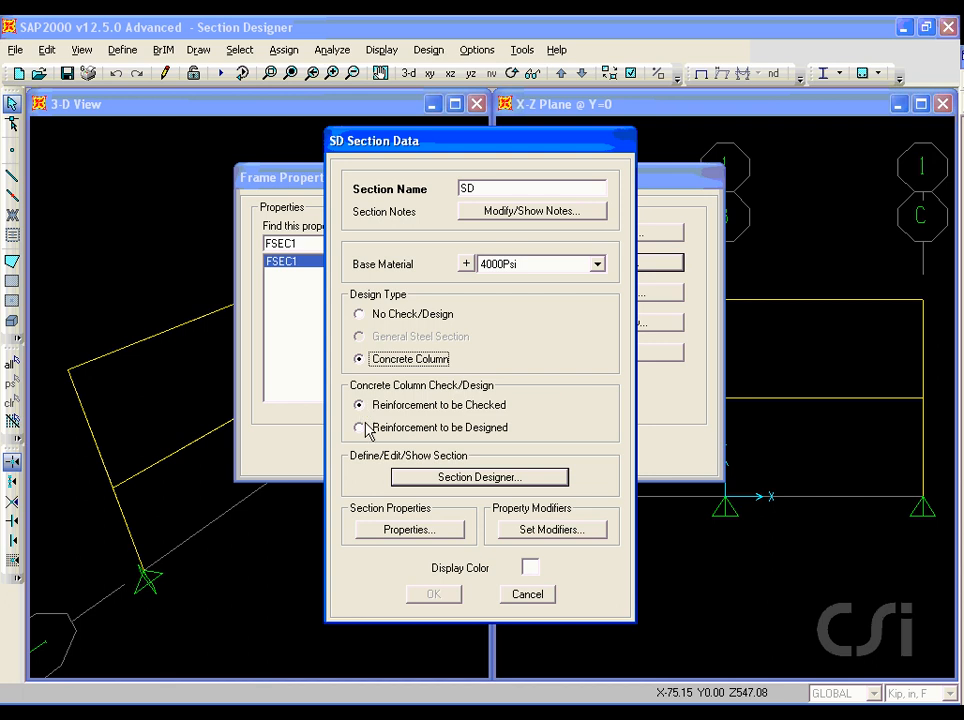
# - Open the SD section for drawing and place a solid rectangle about 24 by 24 in, centred at the origin
pyautogui.click(458, 479)
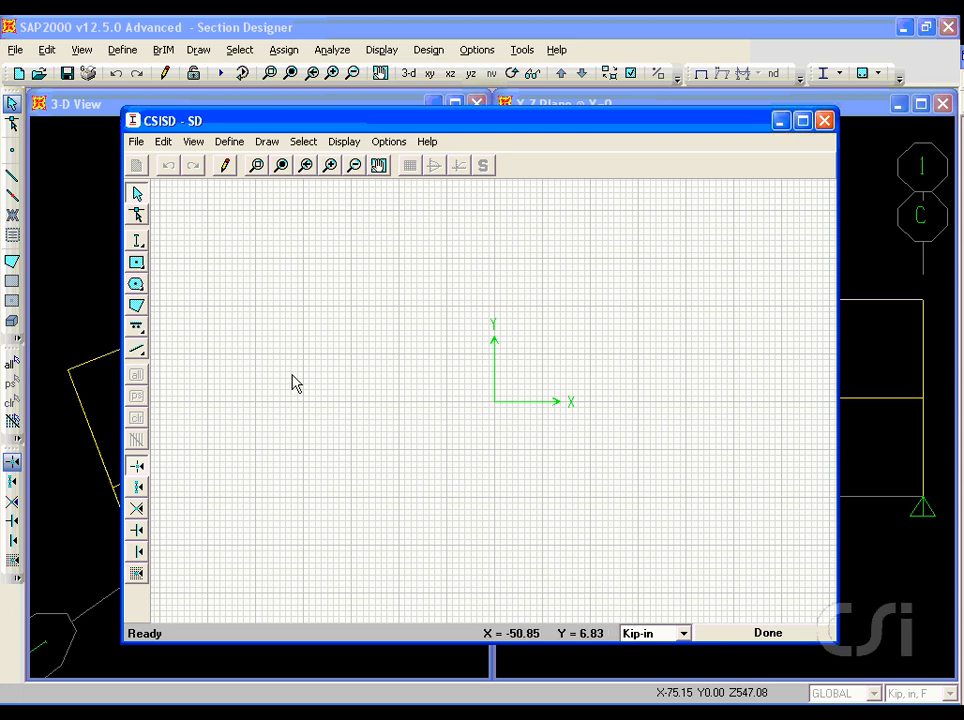
pyautogui.click(141, 266)
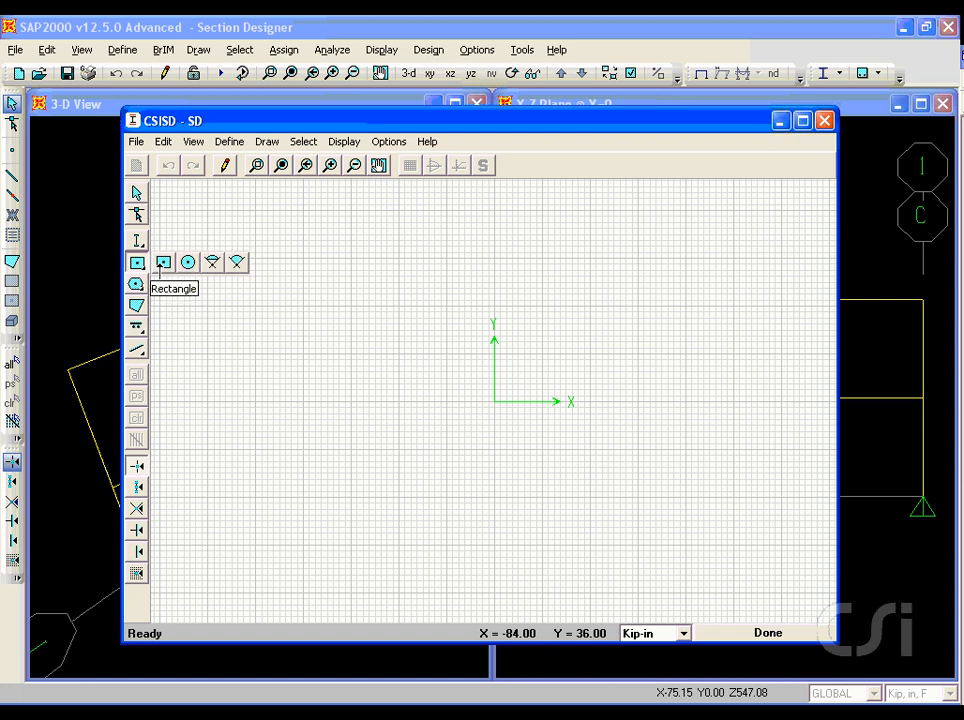
pyautogui.click(163, 262)
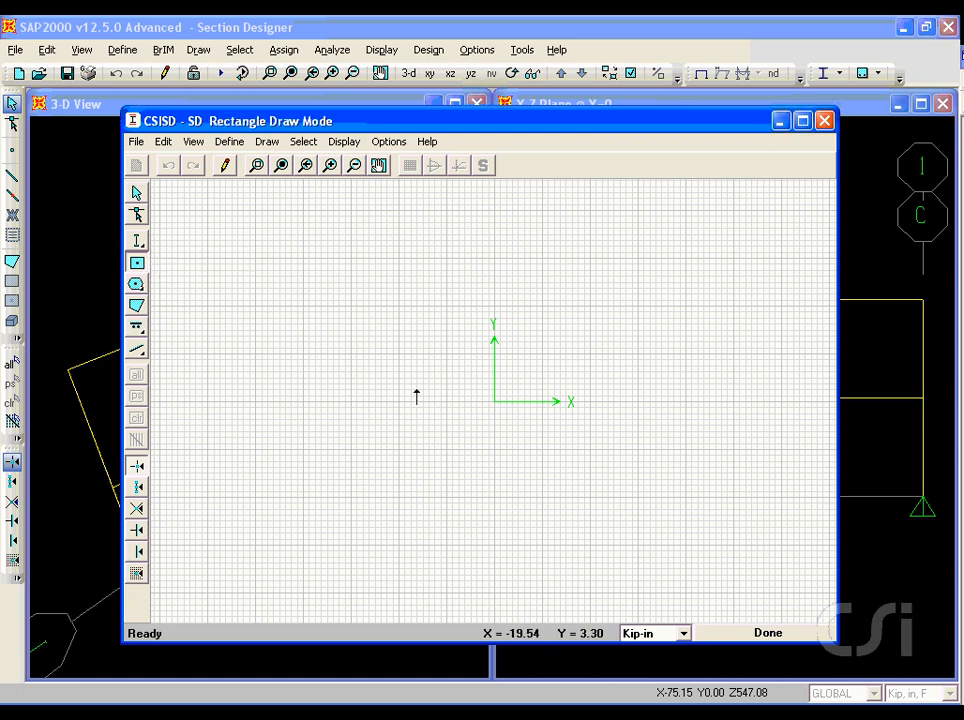
pyautogui.click(494, 403)
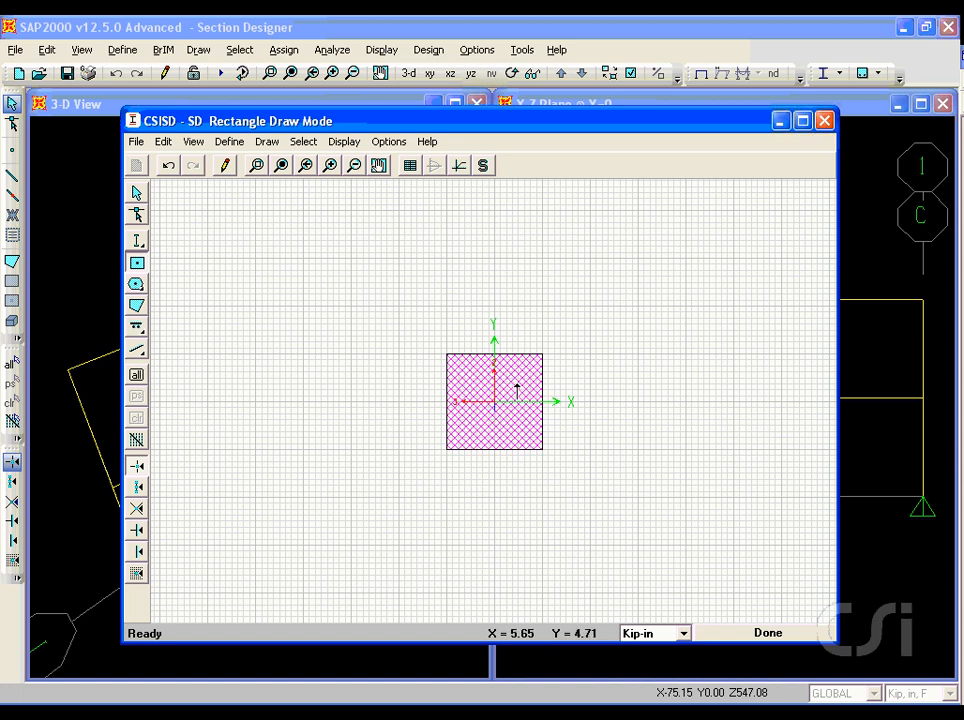
# - Set the solid rectangle's height to 16 in and width to 12 in, and turn on its reinforcing
pyautogui.rightClick(516, 385)
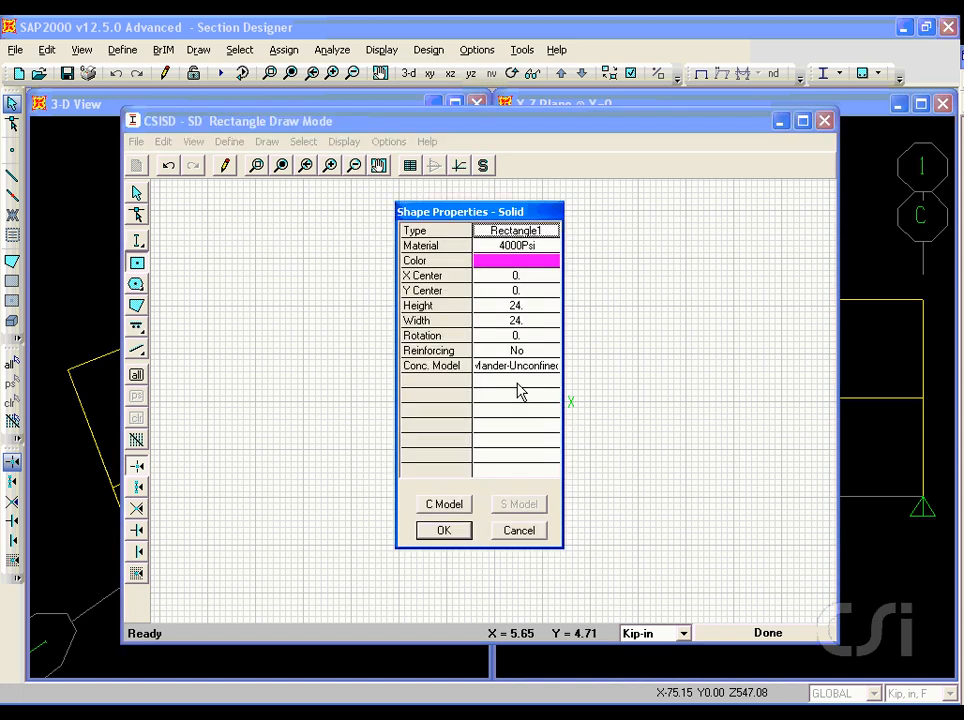
pyautogui.click(530, 308)
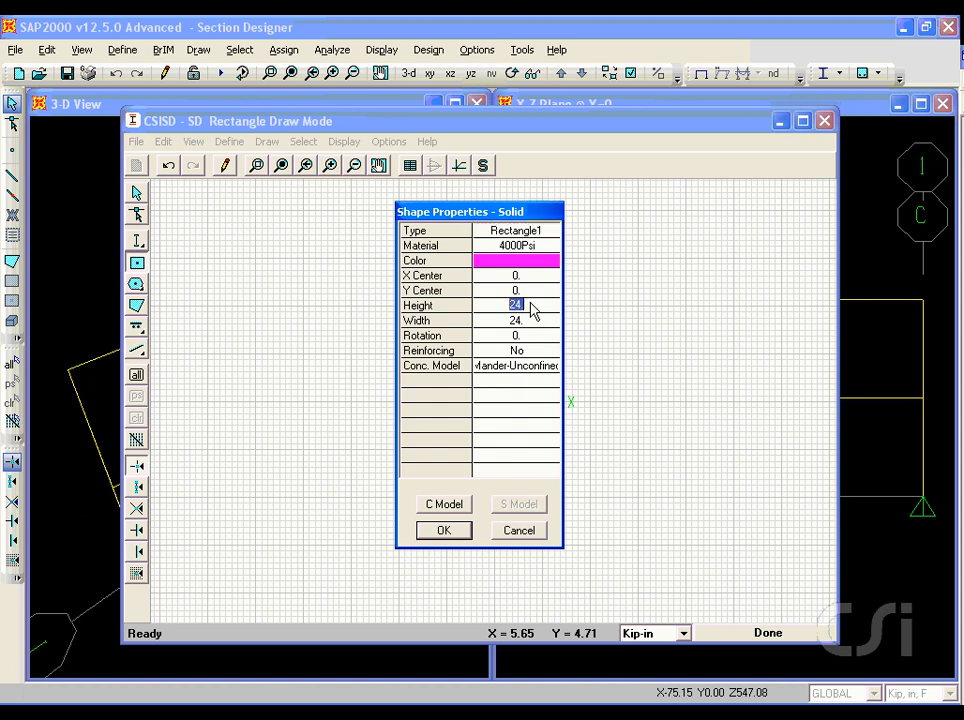
pyautogui.write('16')
pyautogui.click(526, 321)
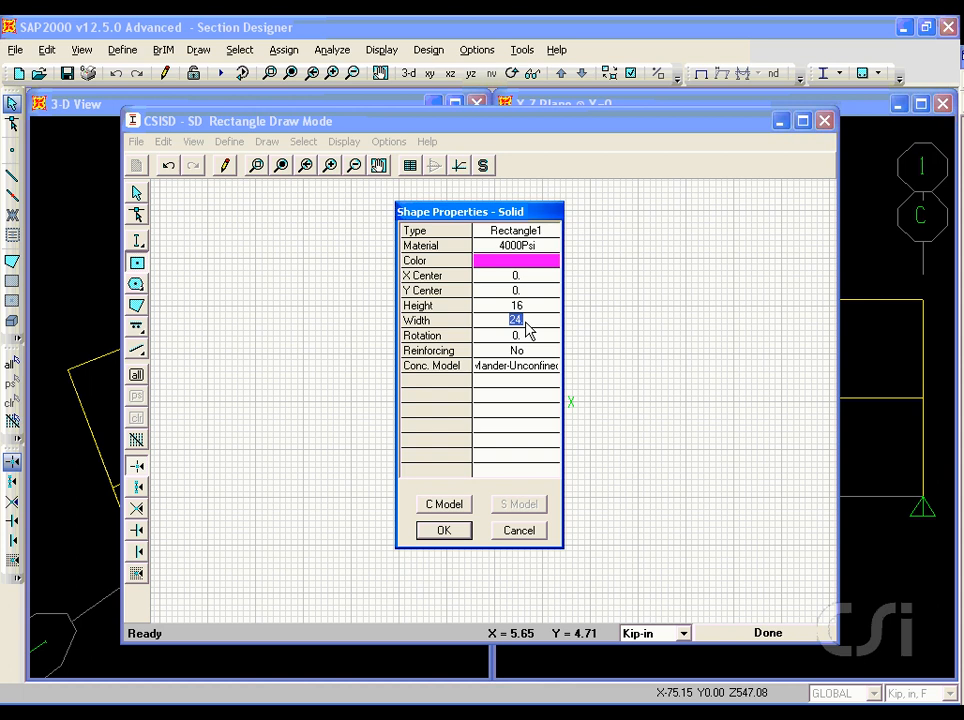
pyautogui.write('12')
pyautogui.click(523, 352)
pyautogui.click(523, 353)
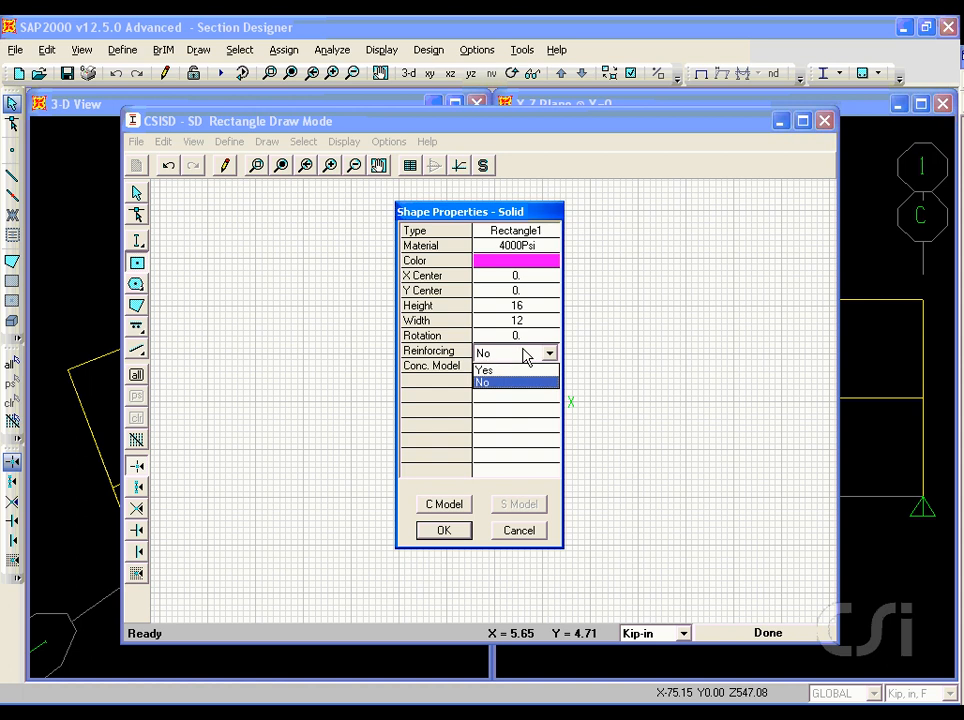
pyautogui.click(515, 370)
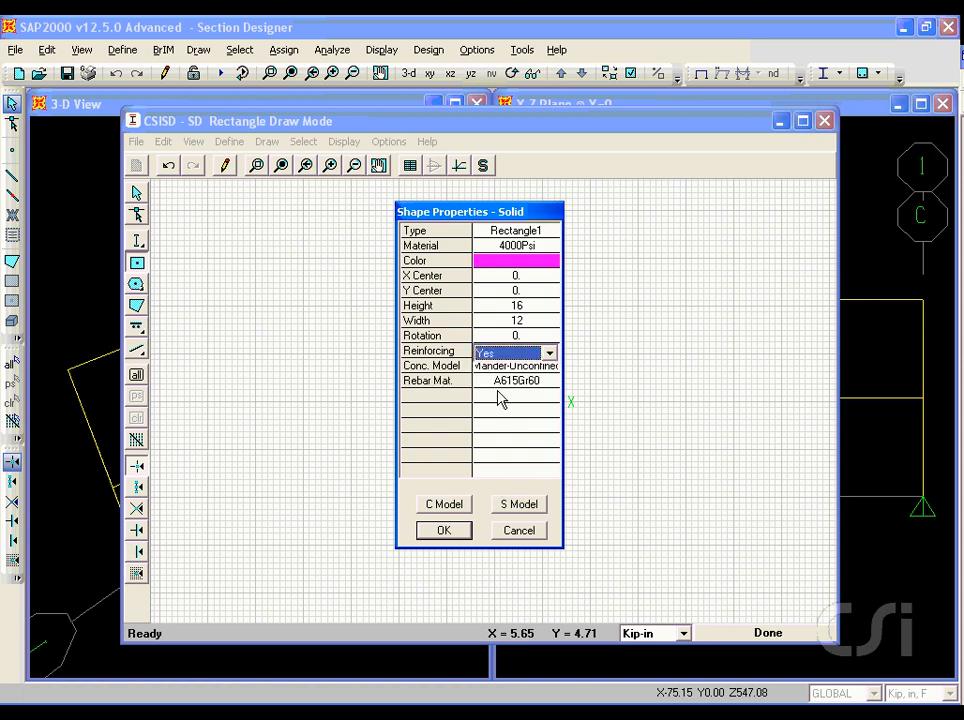
pyautogui.click(436, 531)
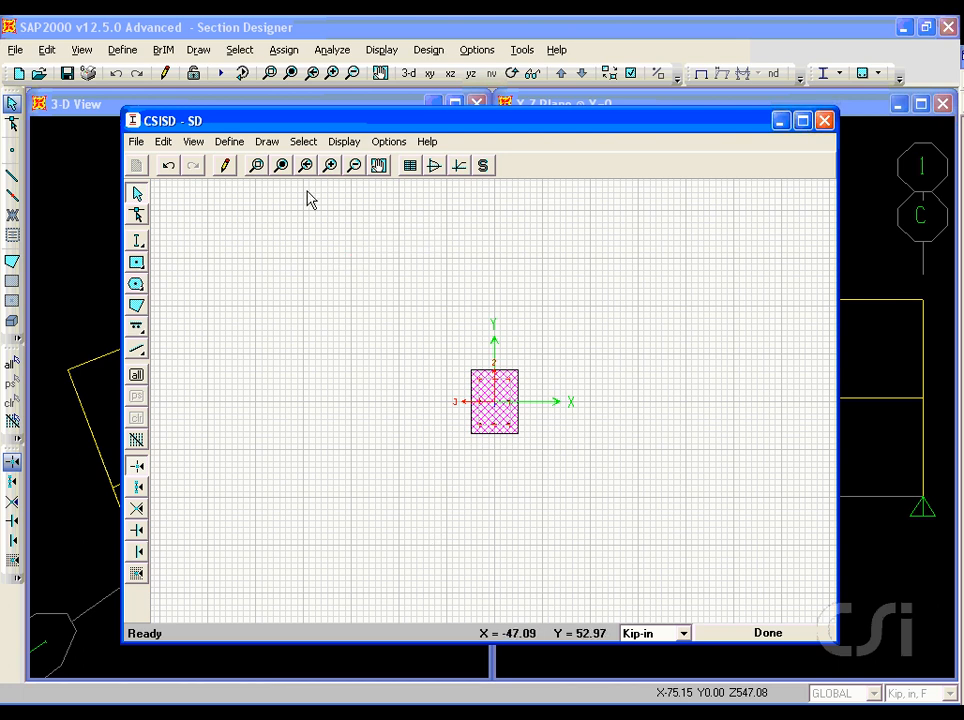
# - Set the rectangle's edge reinforcing bar cover to 1.5 in and apply it to all edges
pyautogui.click(283, 169)
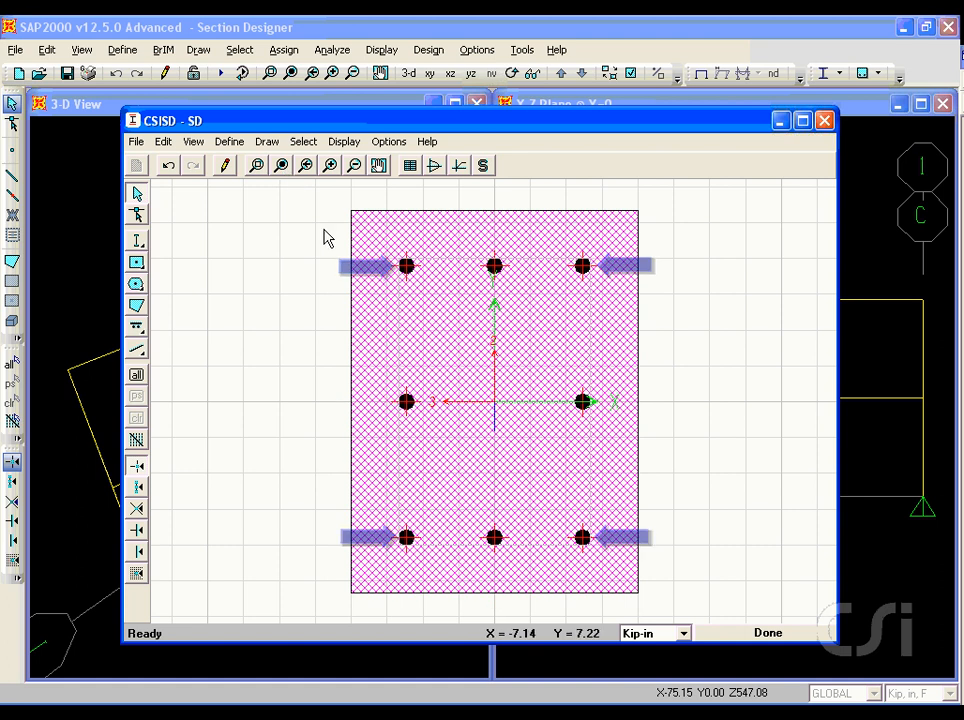
pyautogui.rightClick(582, 402)
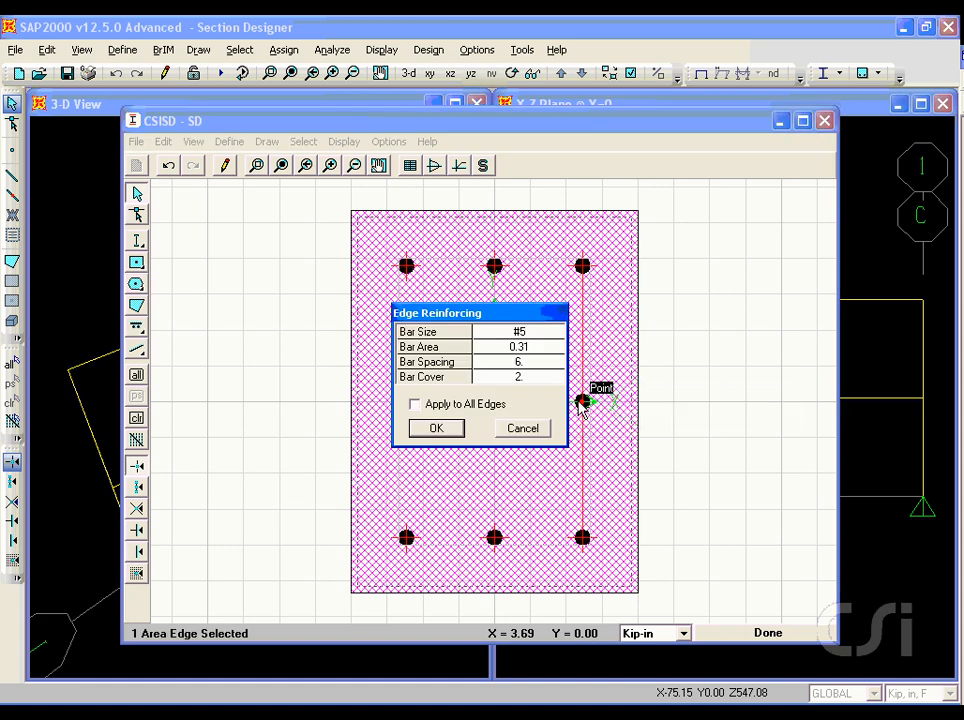
pyautogui.doubleClick(535, 381)
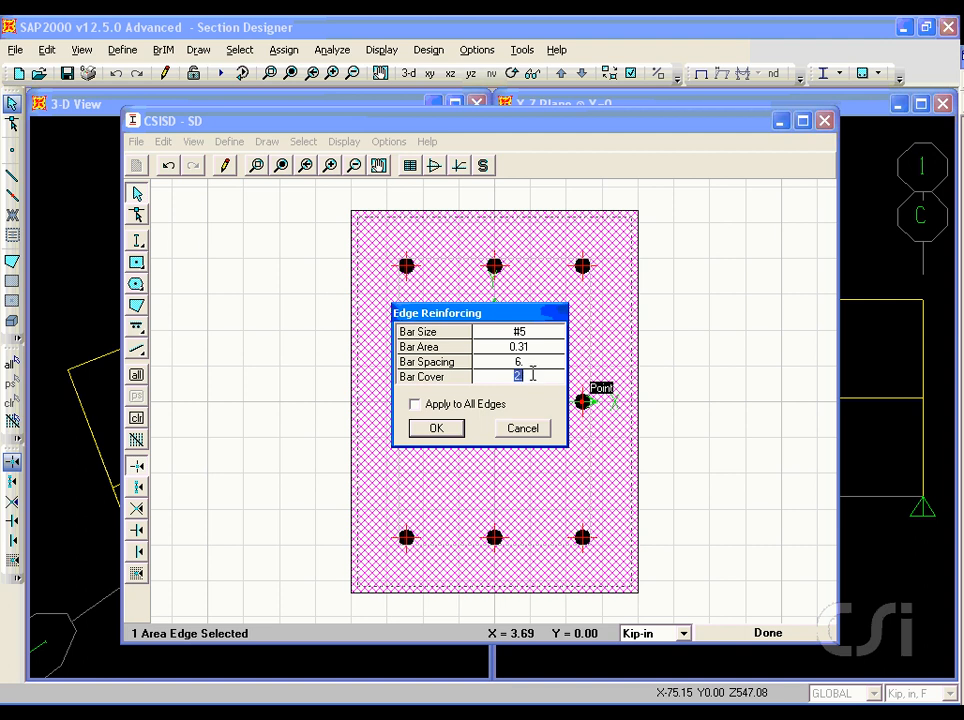
pyautogui.write('1.5')
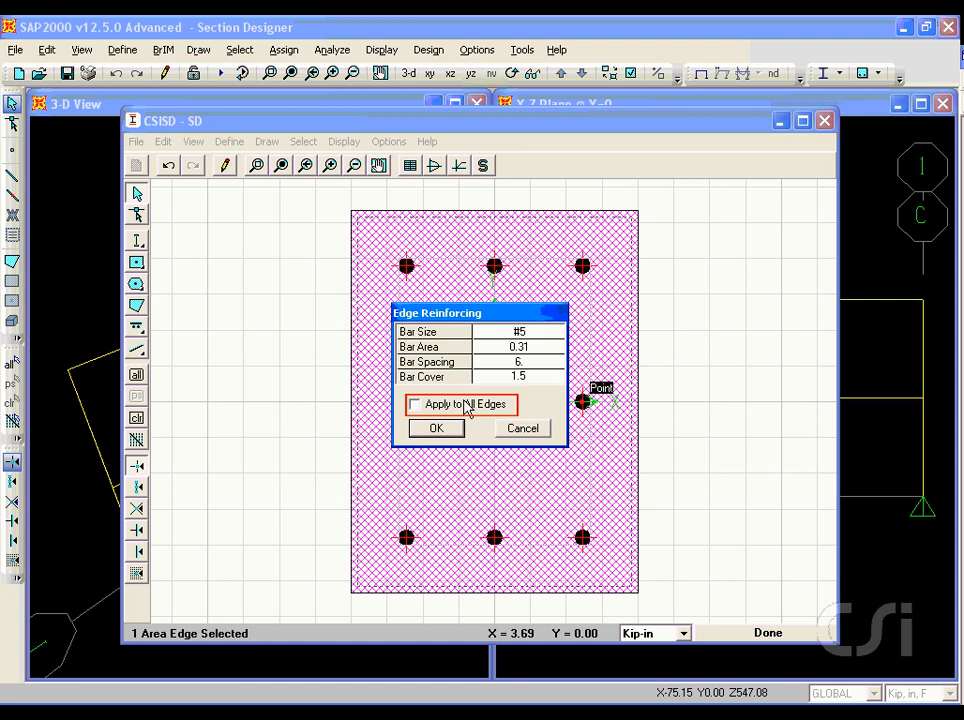
pyautogui.click(416, 405)
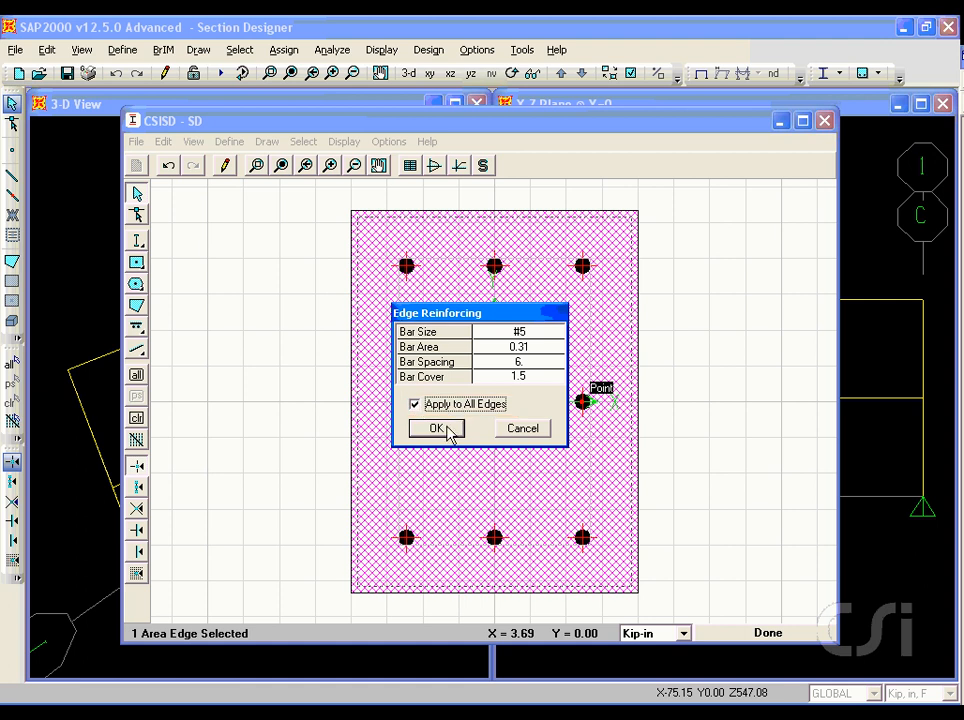
pyautogui.click(437, 428)
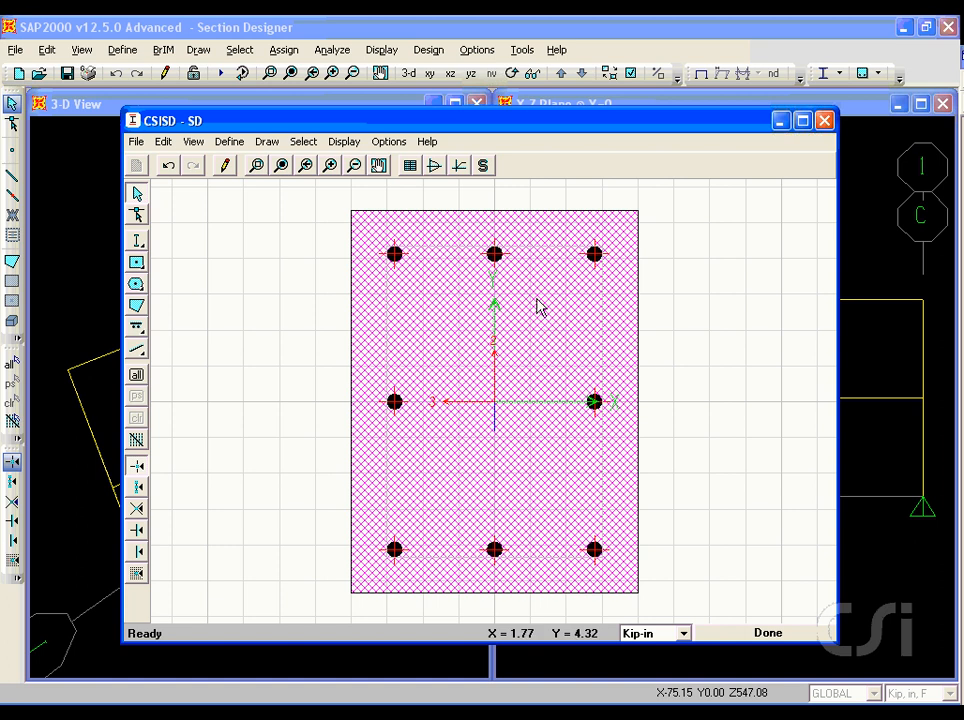
# - Set the section's top edge reinforcing to bar size NONE with a bar cover of 1 in
pyautogui.rightClick(504, 259)
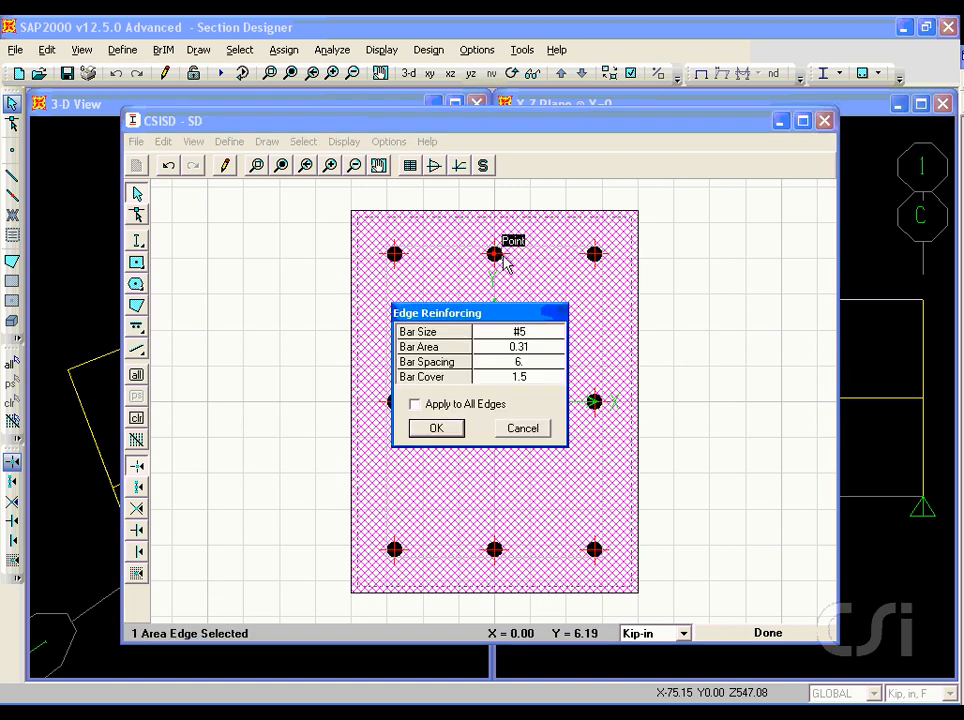
pyautogui.click(515, 334)
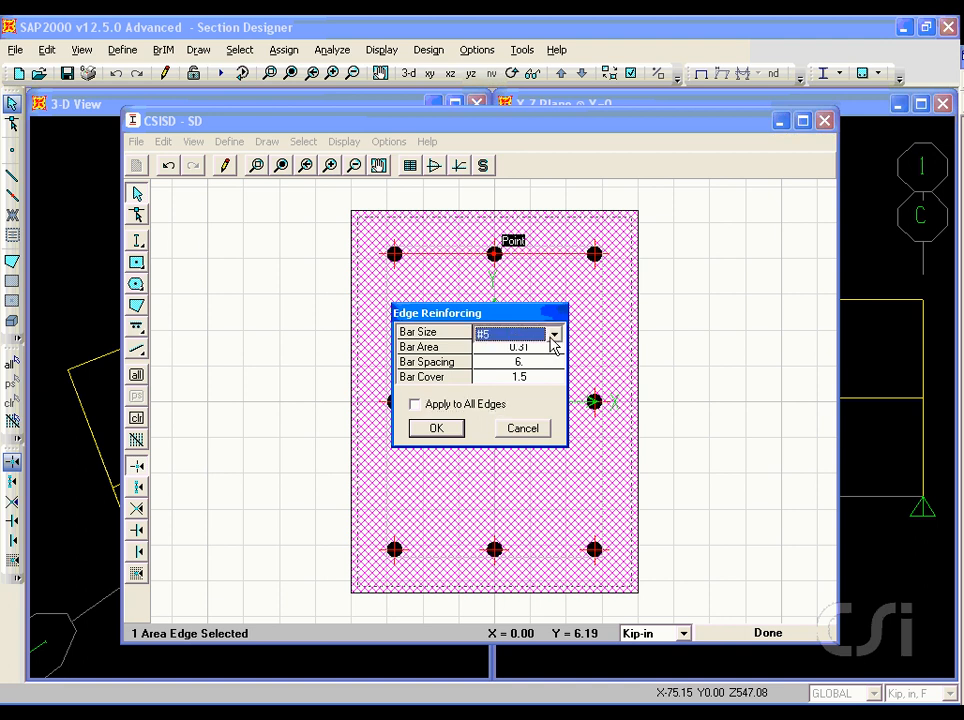
pyautogui.click(553, 336)
pyautogui.moveTo(555, 370); pyautogui.dragTo(547, 430)
pyautogui.click(518, 438)
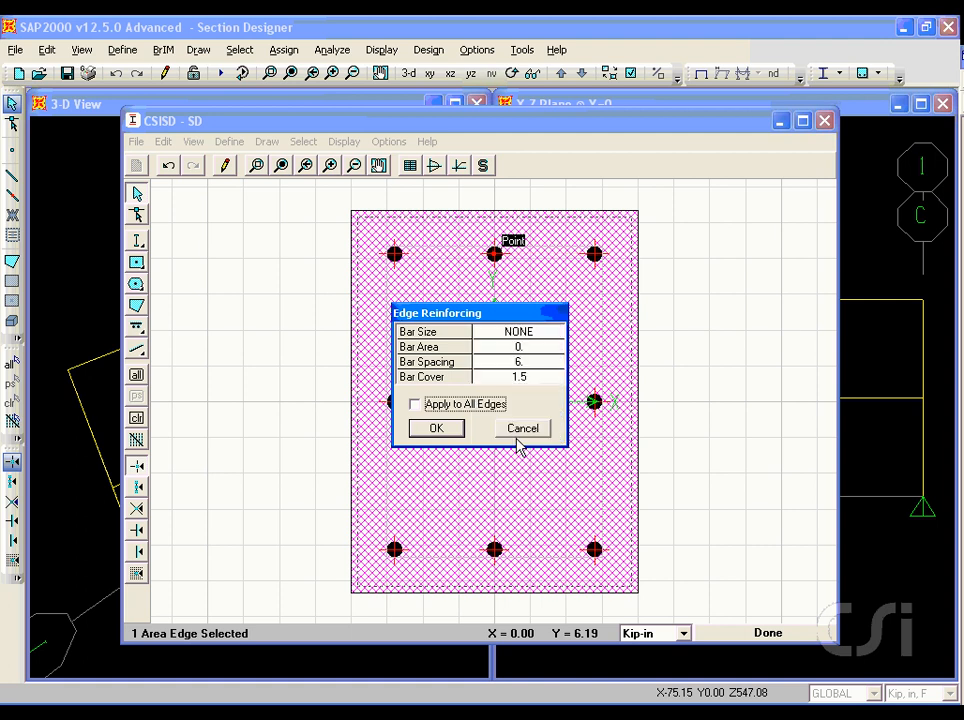
pyautogui.doubleClick(514, 376)
pyautogui.write('1')
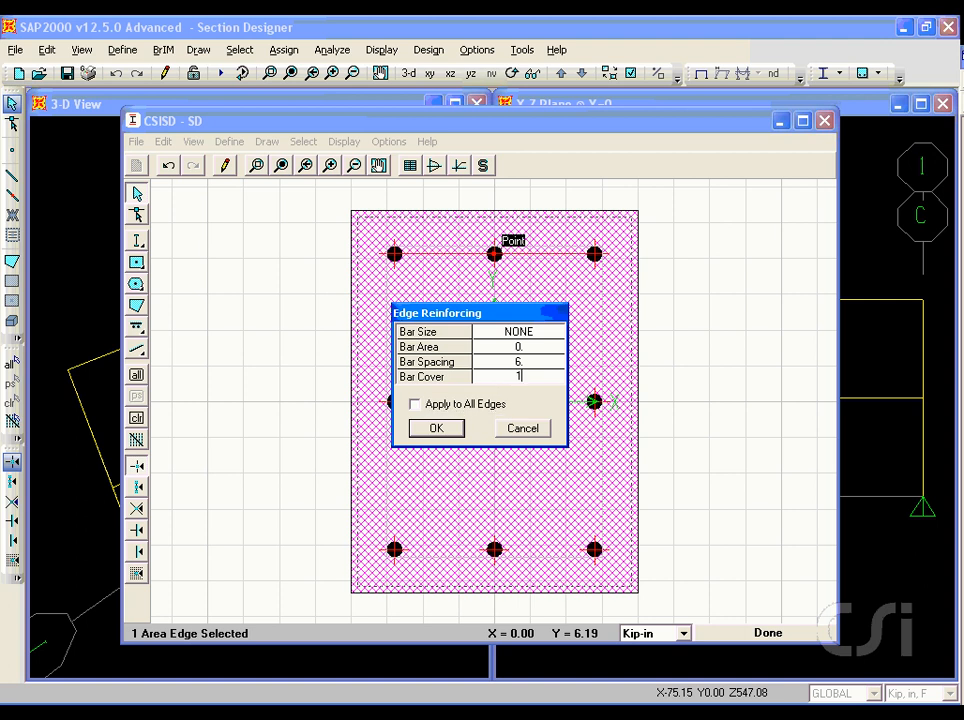
pyautogui.click(436, 430)
pyautogui.click(432, 426)
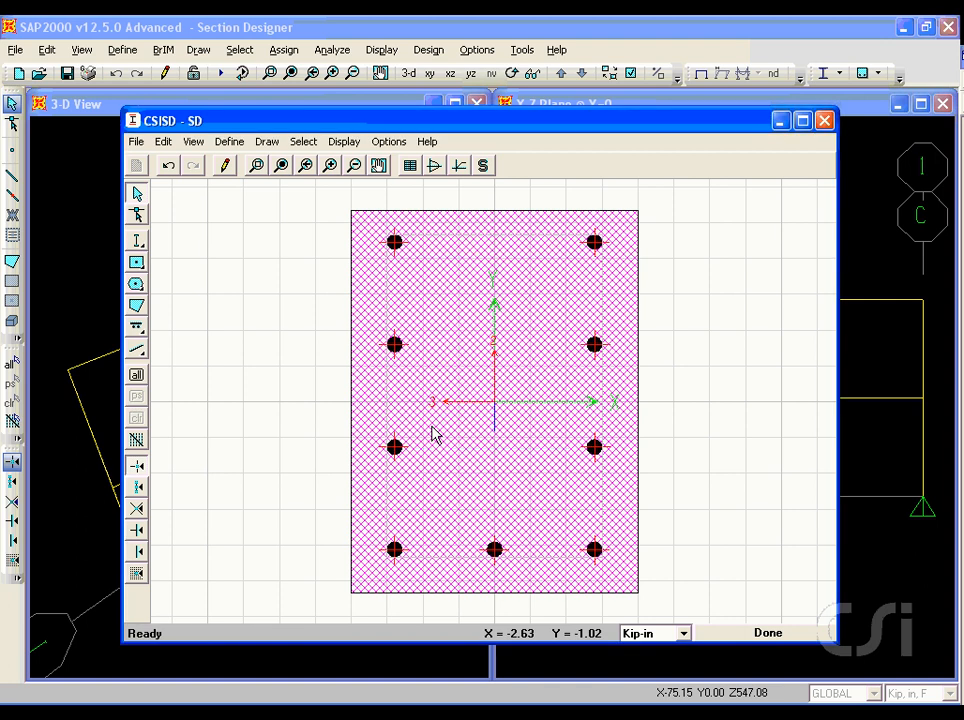
# - Remove the intermediate bars along the section's right edge by setting its bar size to NONE
pyautogui.rightClick(593, 347)
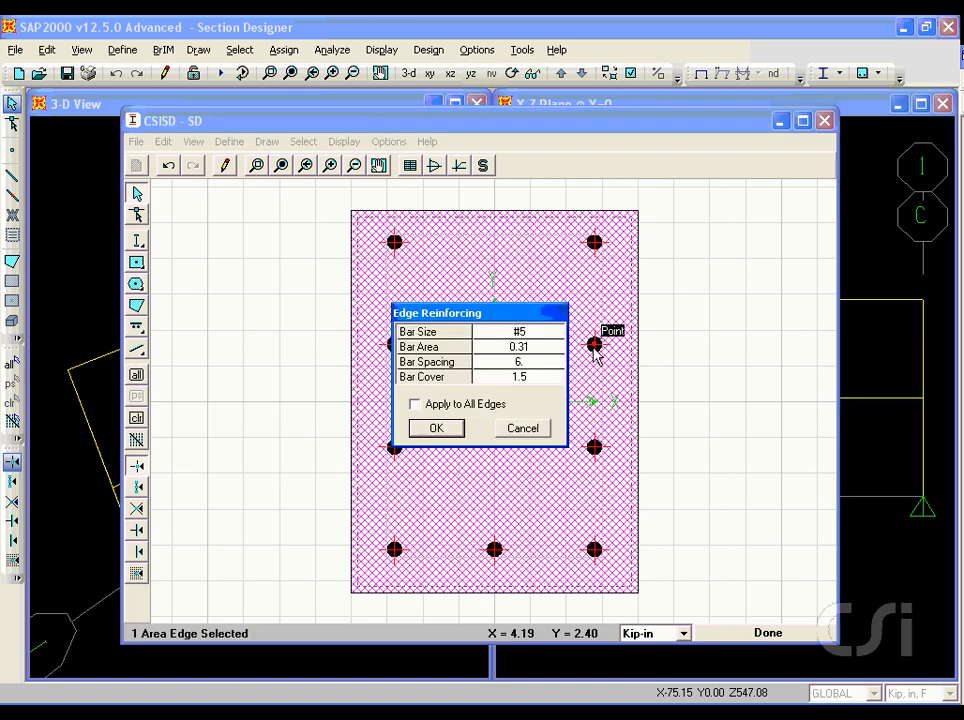
pyautogui.click(539, 331)
pyautogui.click(553, 334)
pyautogui.click(555, 334)
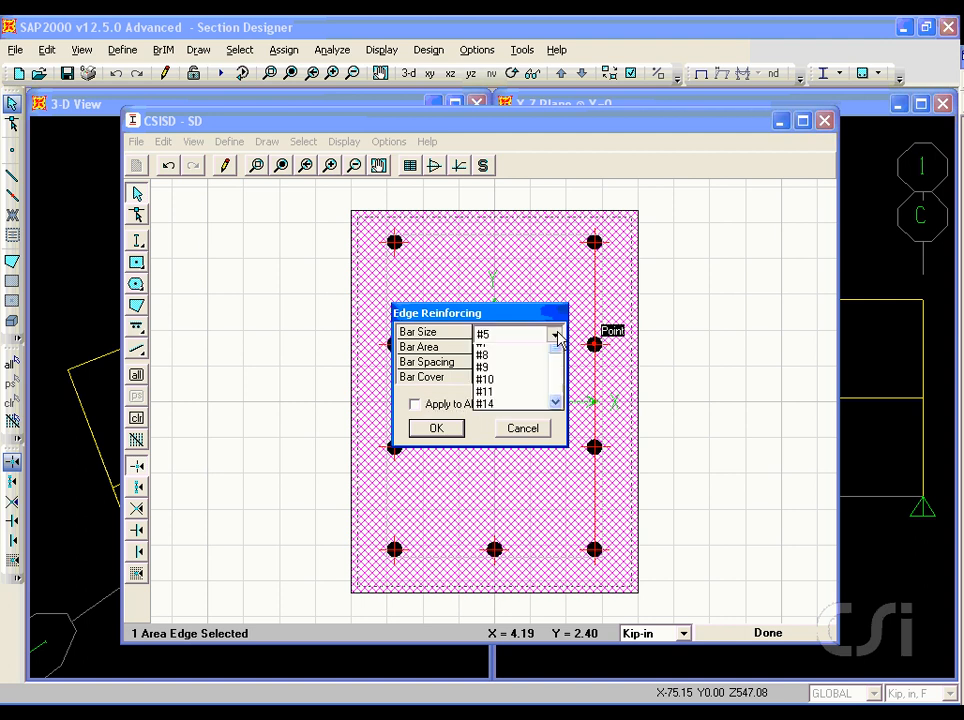
pyautogui.moveTo(555, 378); pyautogui.dragTo(553, 435)
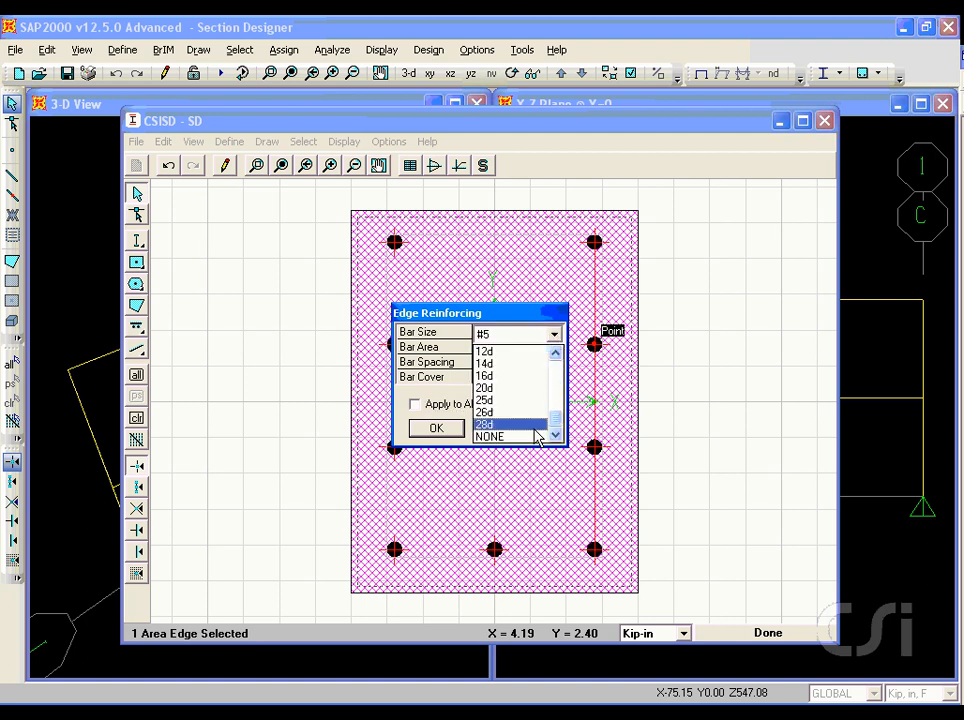
pyautogui.click(530, 437)
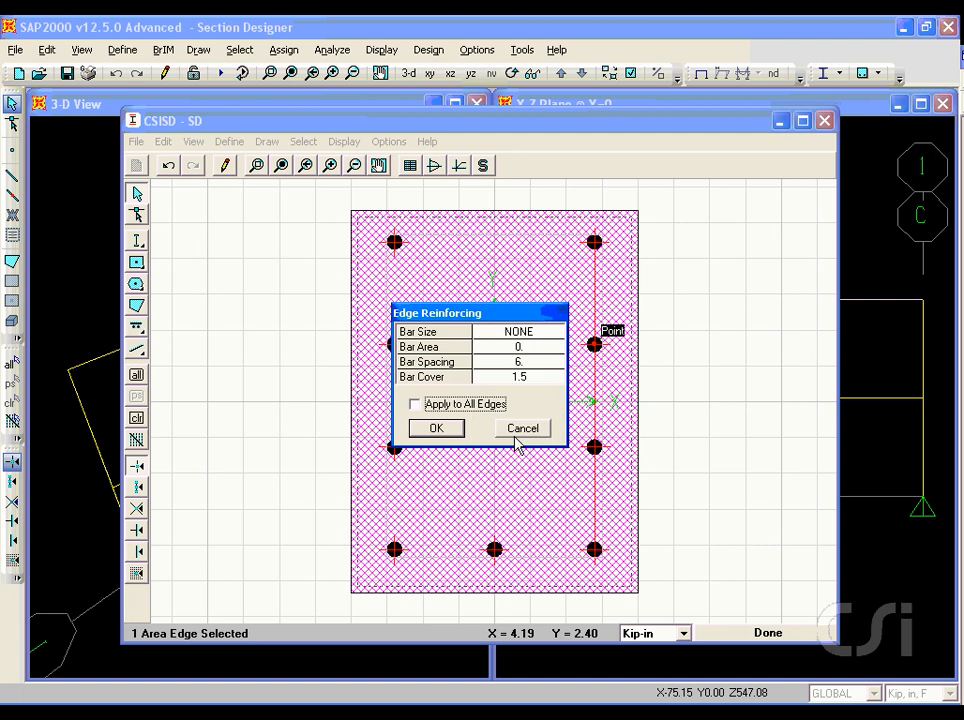
pyautogui.click(447, 430)
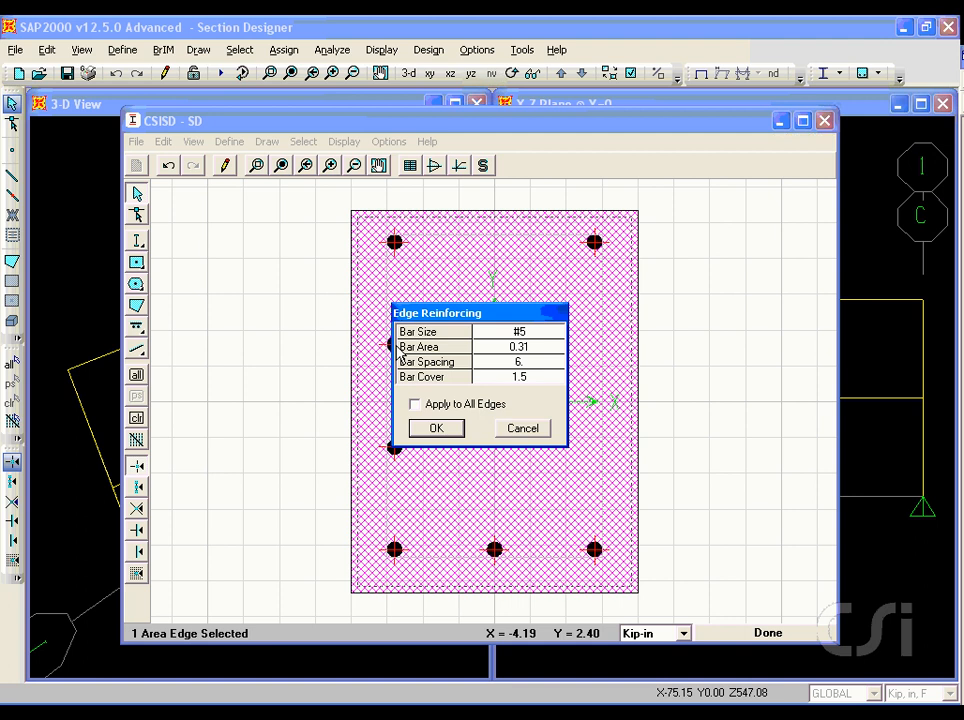
# - Remove the intermediate bars along the section's left edge by setting its bar size to NONE
pyautogui.click(551, 334)
pyautogui.click(554, 336)
pyautogui.click(556, 390)
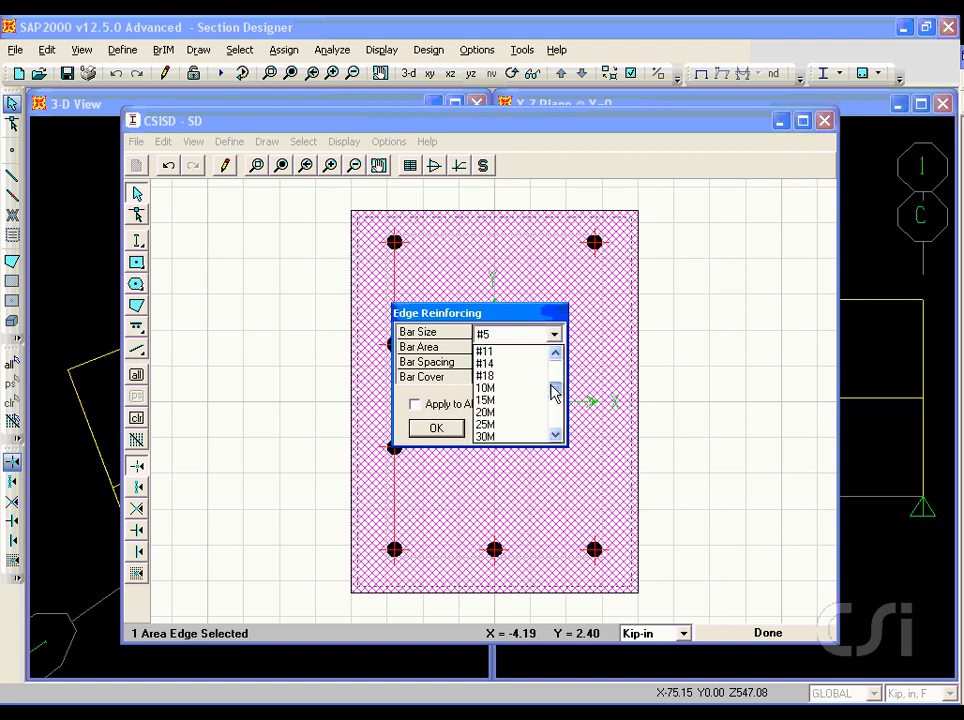
pyautogui.moveTo(556, 390); pyautogui.dragTo(555, 433)
pyautogui.click(499, 437)
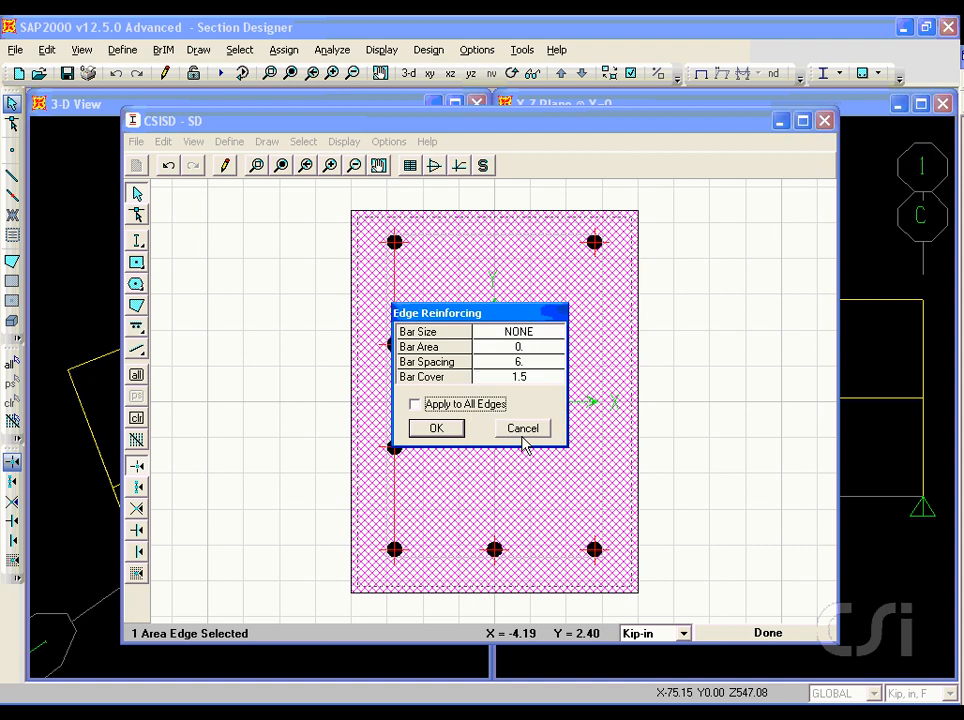
pyautogui.click(445, 428)
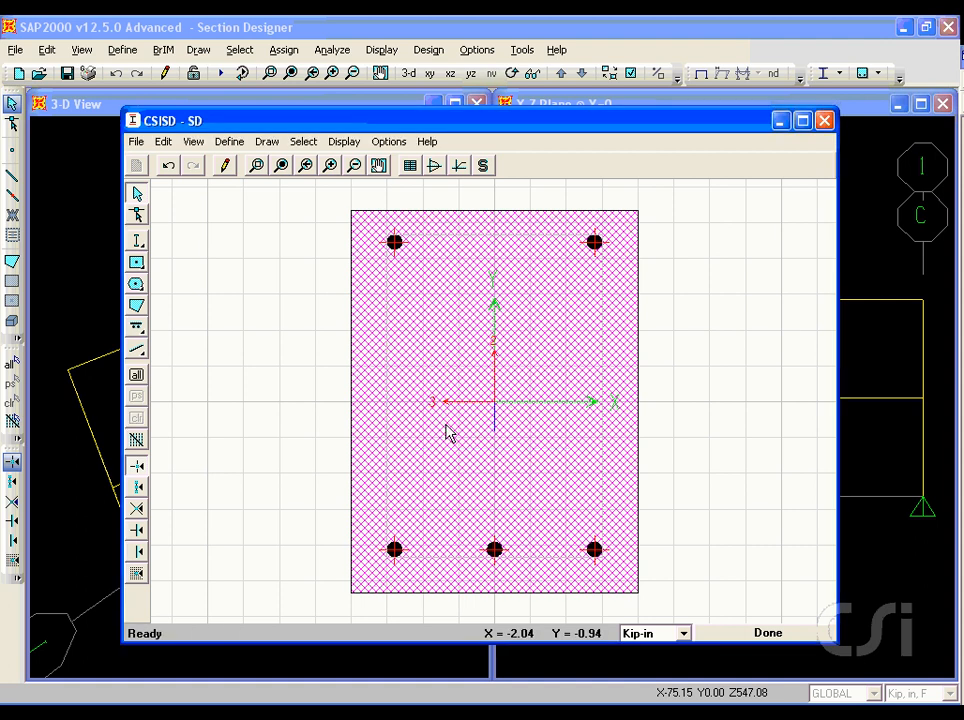
# - Set the corner bar size to #8 and apply it to all corners of the section
pyautogui.rightClick(596, 250)
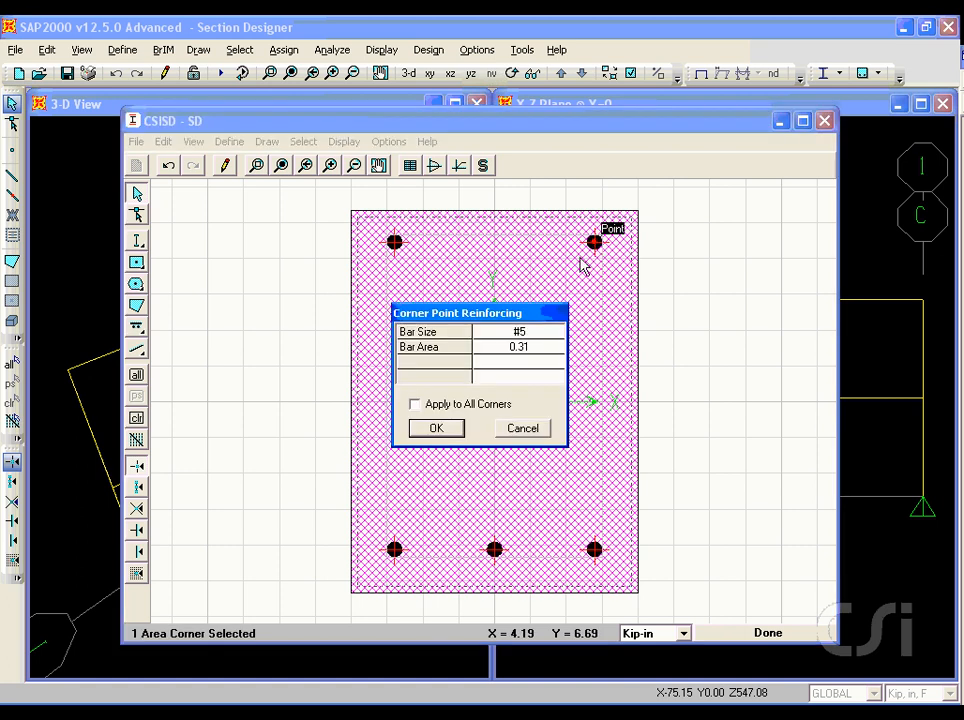
pyautogui.click(529, 333)
pyautogui.click(529, 338)
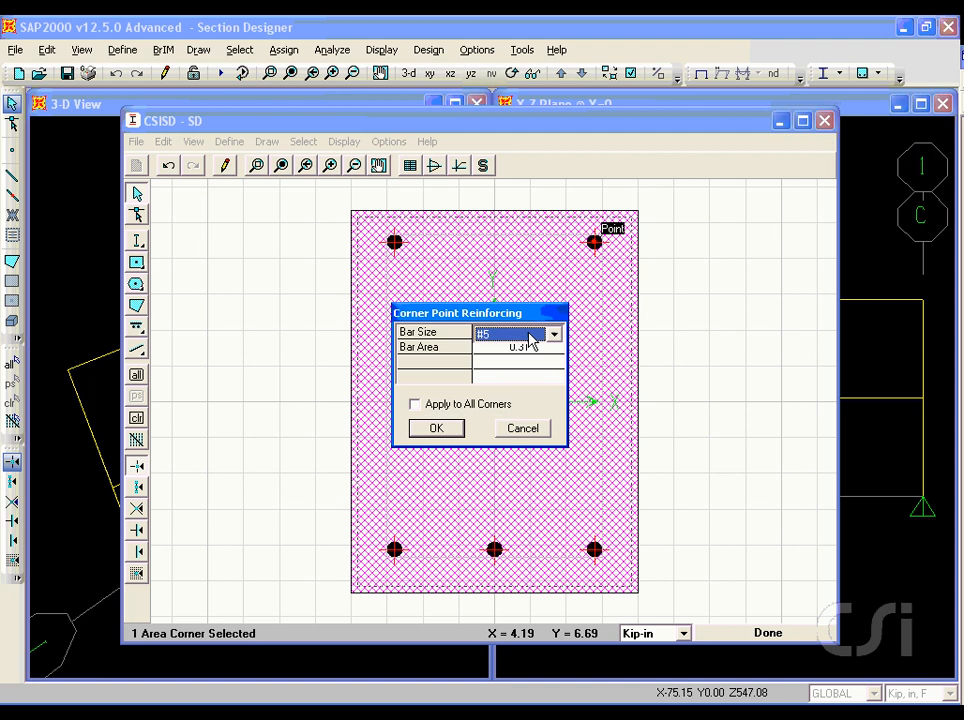
pyautogui.click(553, 335)
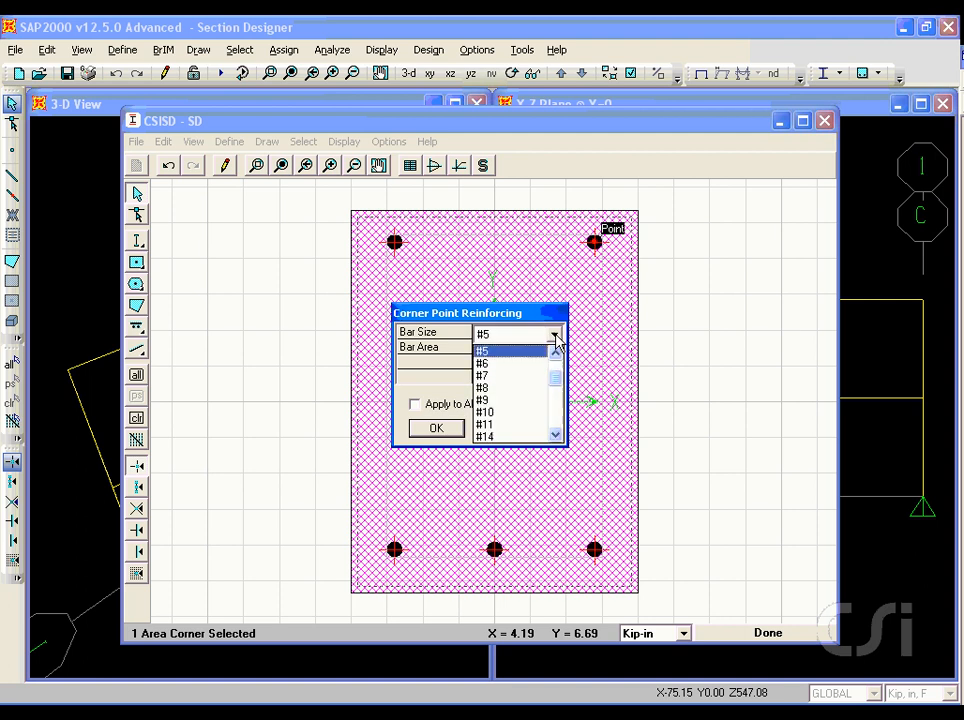
pyautogui.click(493, 390)
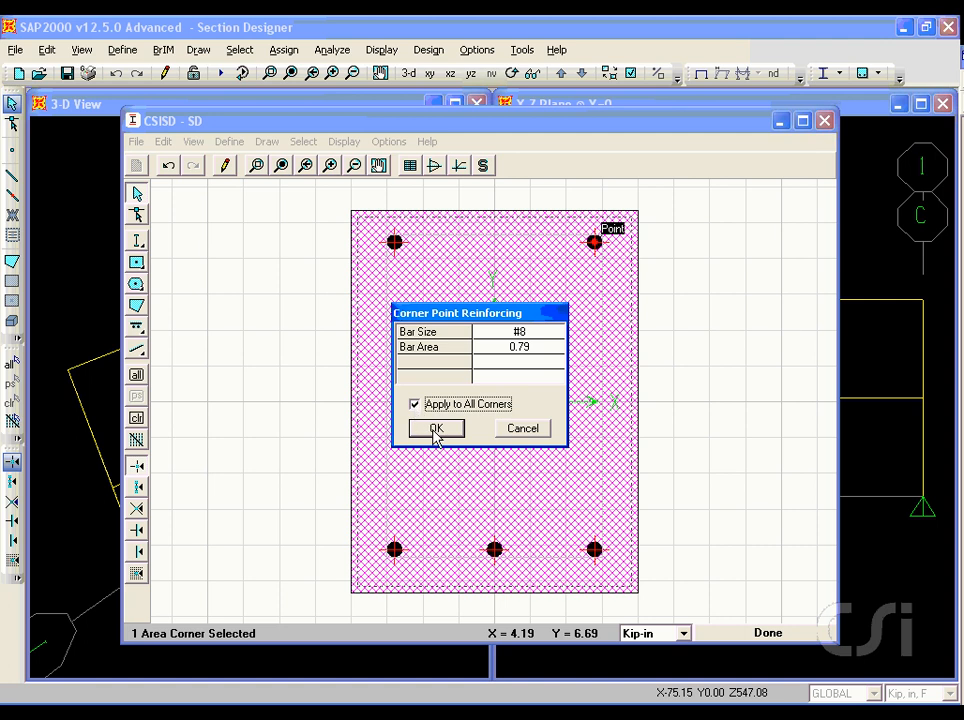
pyautogui.click(436, 429)
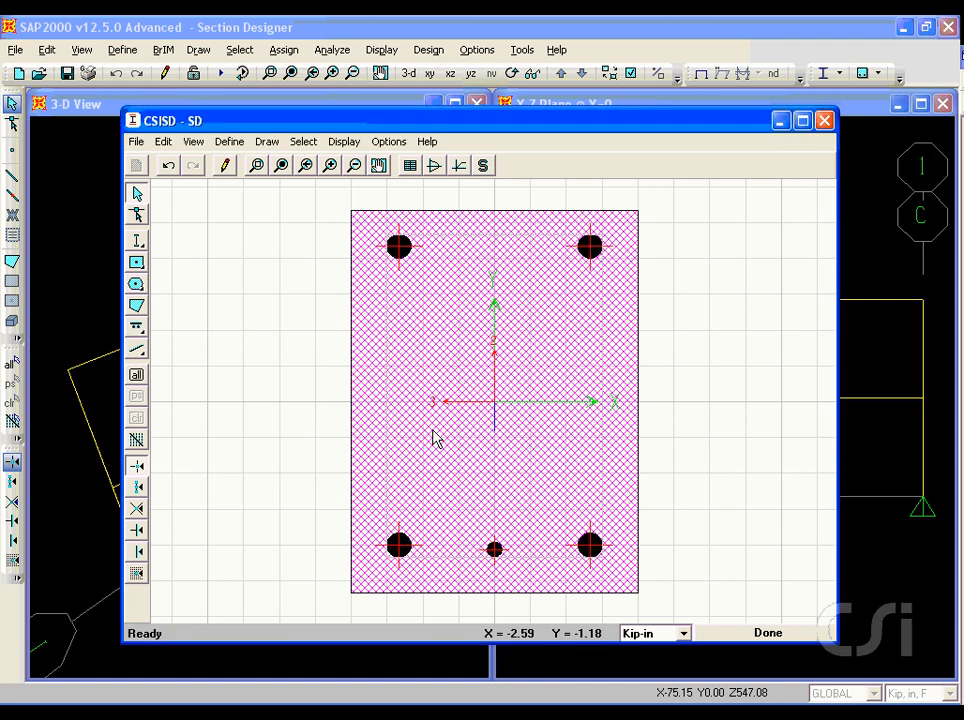
# - Set the section's bottom edge reinforcing to #6 bars with a bar spacing of 4.2 in
pyautogui.rightClick(493, 550)
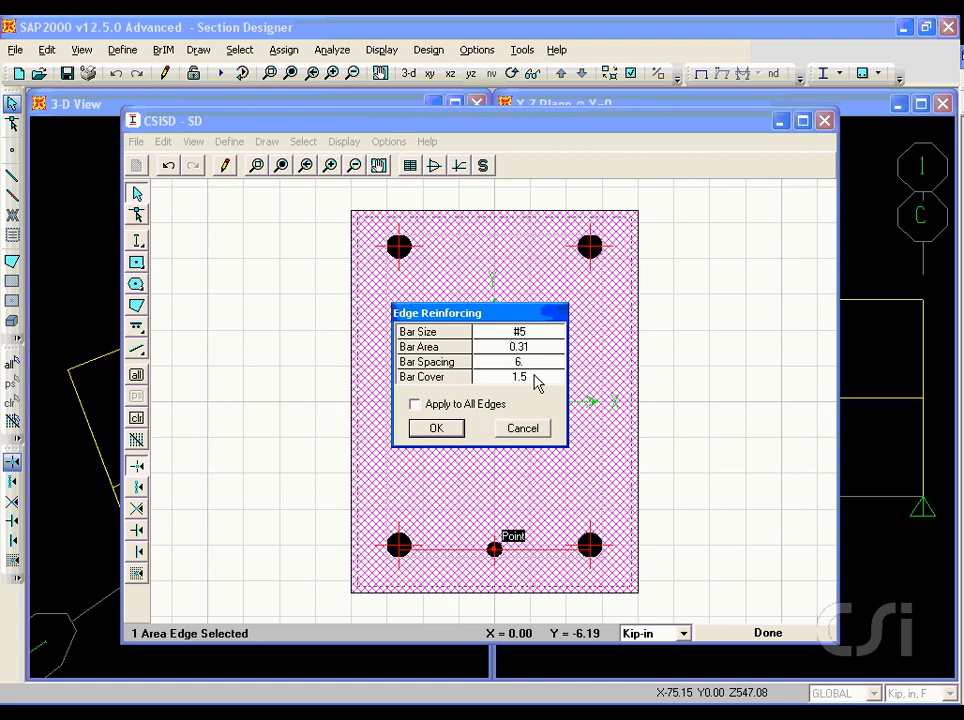
pyautogui.click(526, 334)
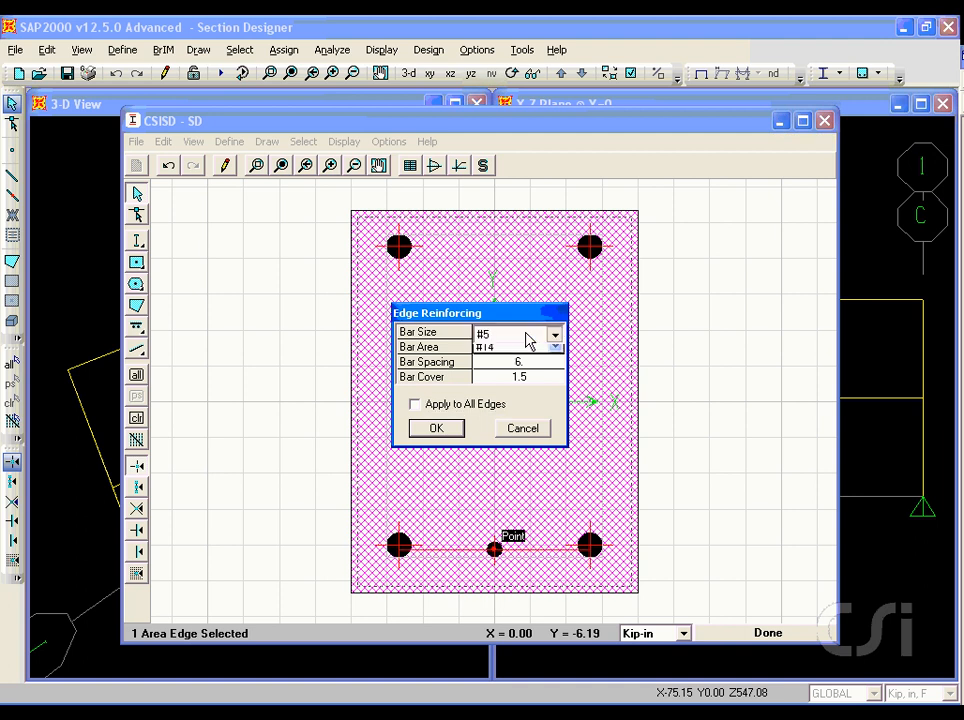
pyautogui.click(527, 338)
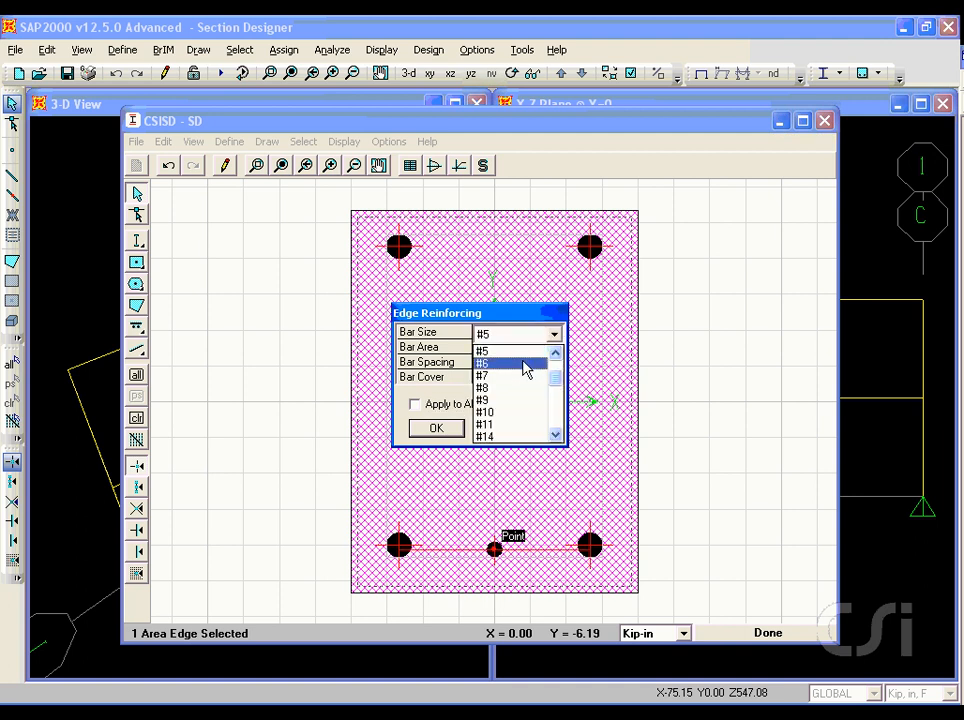
pyautogui.click(526, 365)
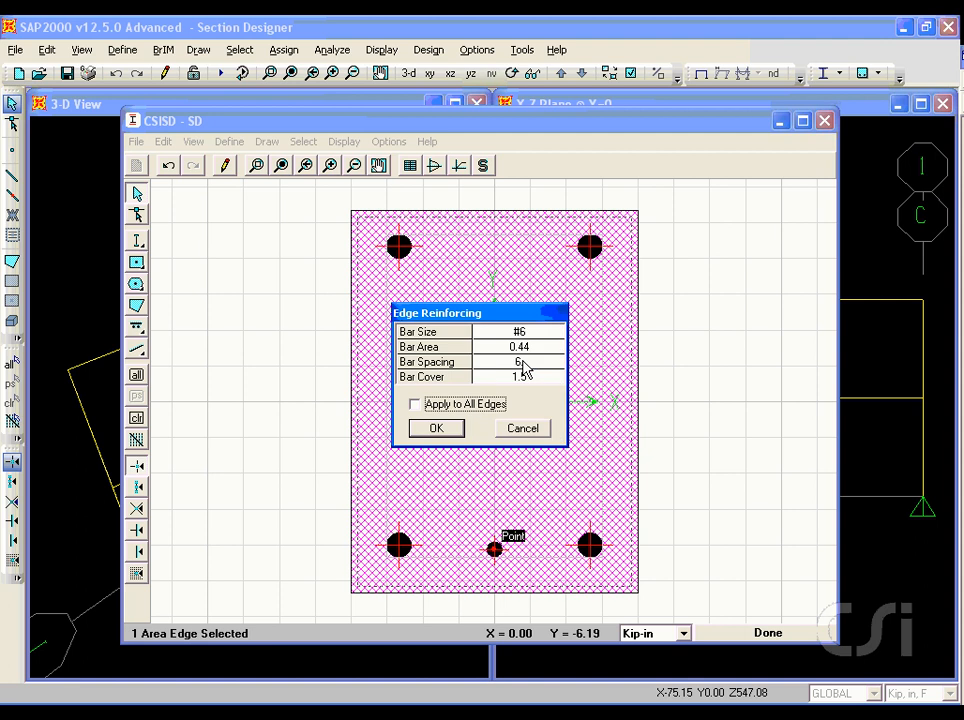
pyautogui.click(521, 361)
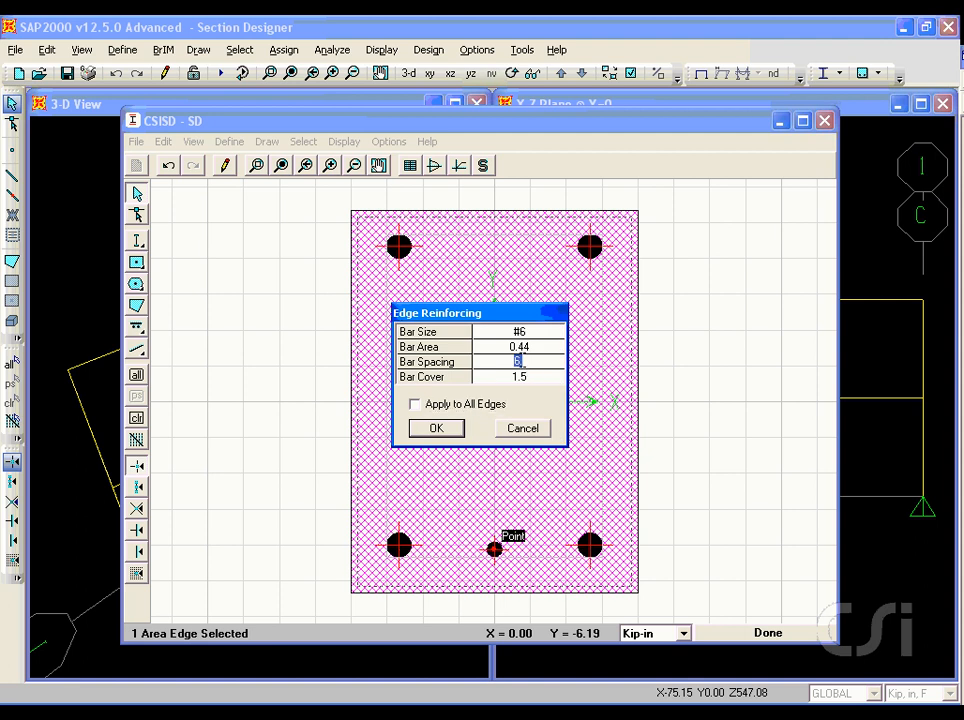
pyautogui.write('4.2')
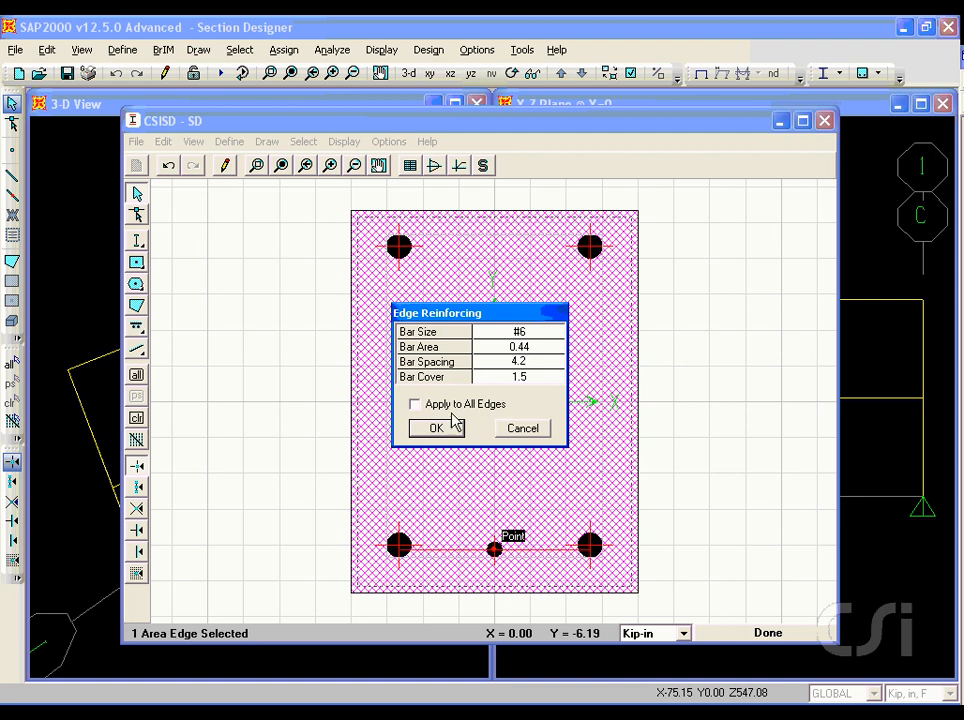
pyautogui.click(437, 429)
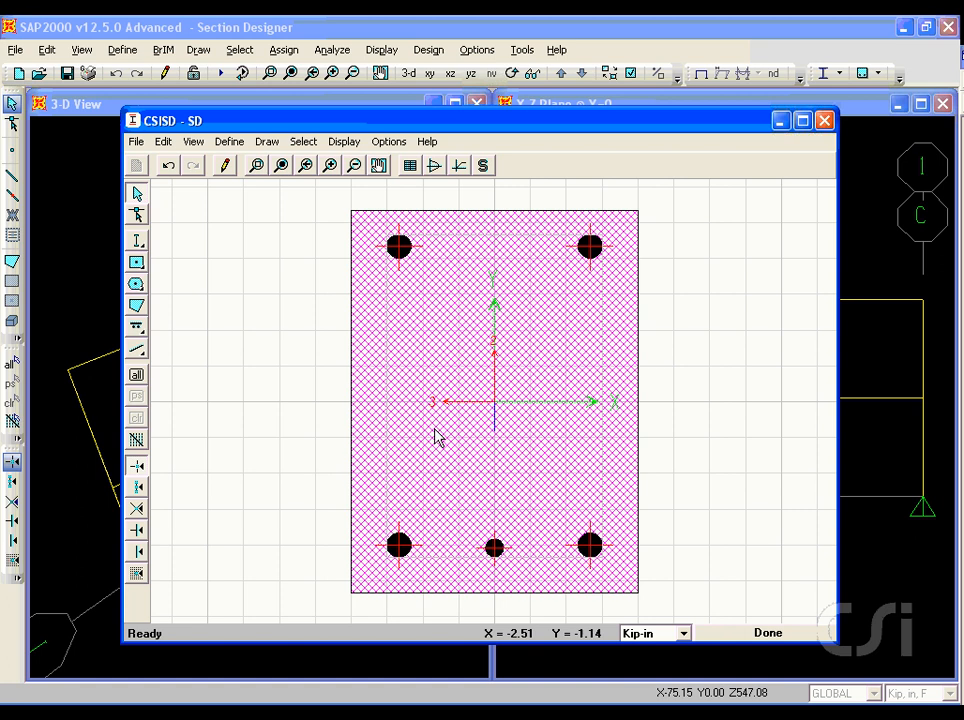
# - Set the bottom-right corner bar of the section to size #6
pyautogui.rightClick(591, 556)
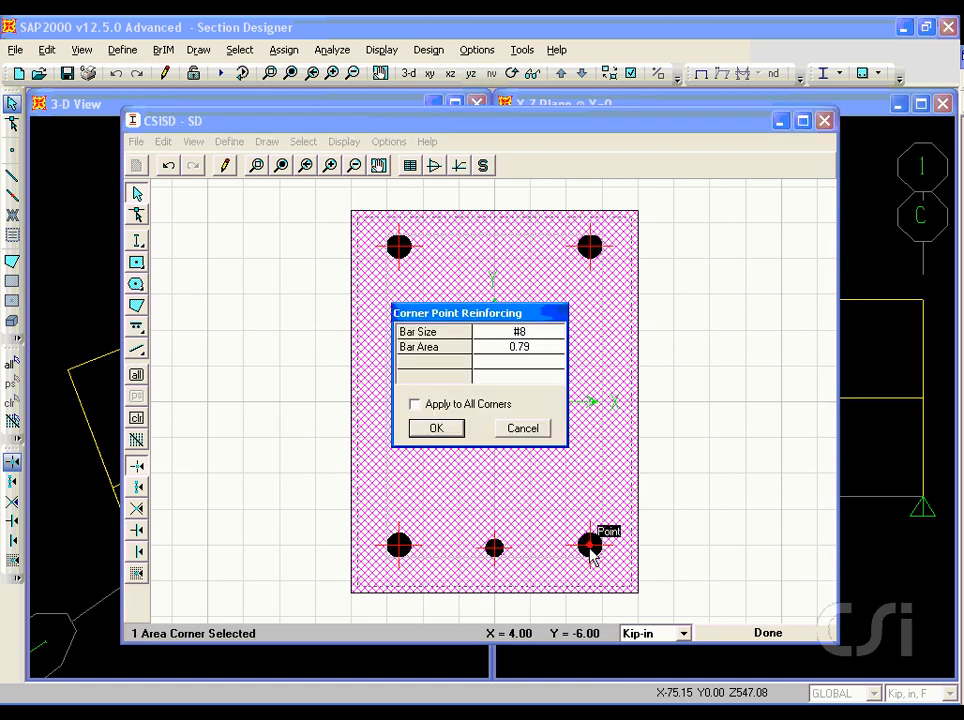
pyautogui.click(530, 336)
pyautogui.click(530, 336)
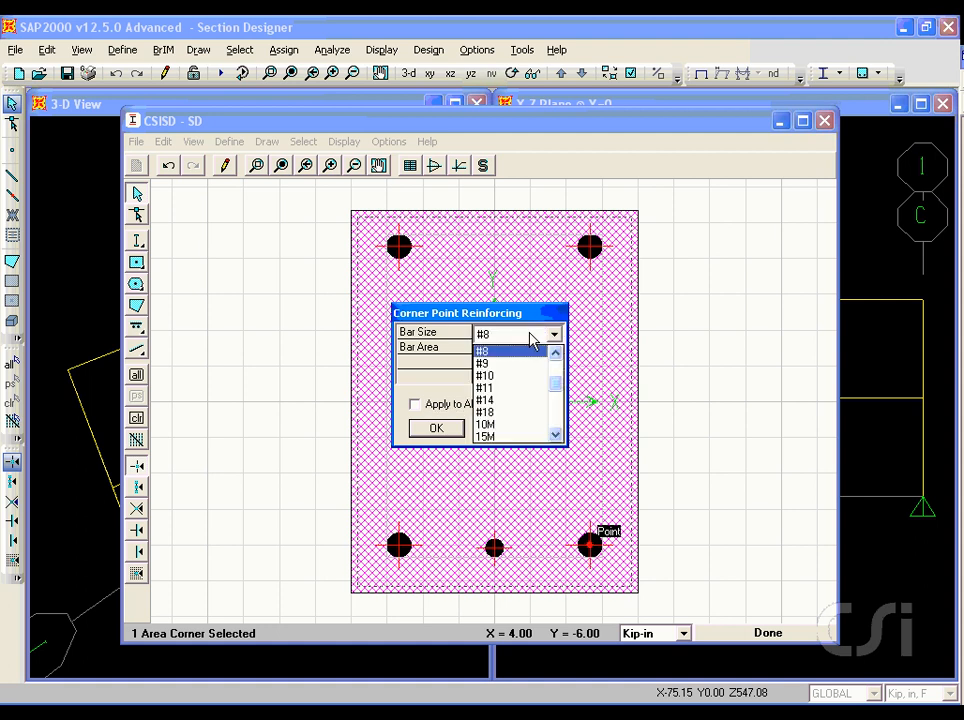
pyautogui.click(556, 354)
pyautogui.click(556, 354)
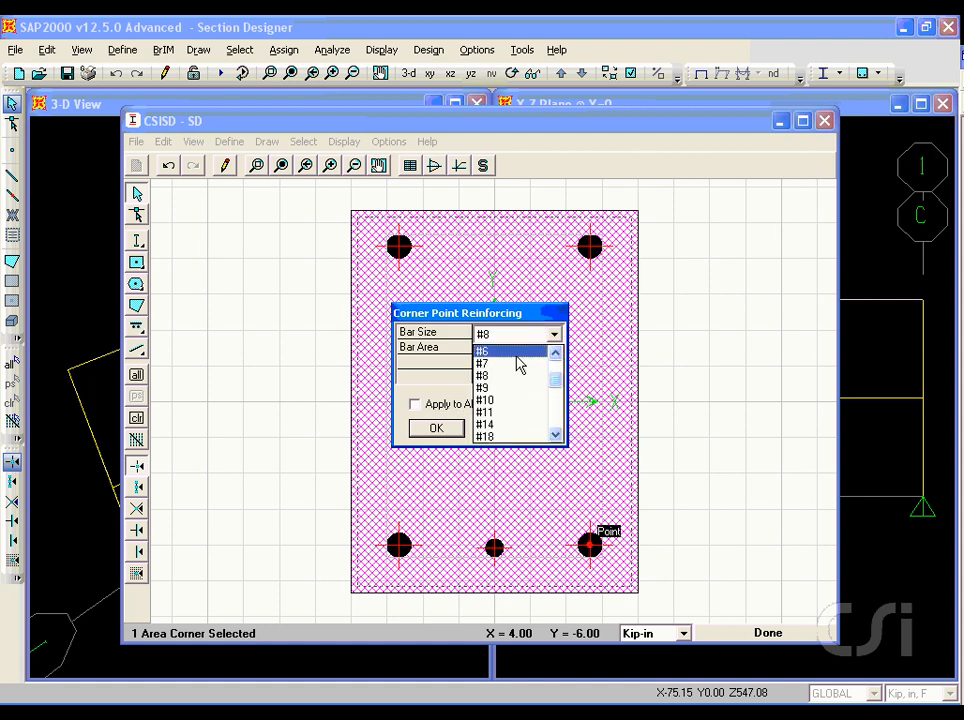
pyautogui.click(510, 352)
pyautogui.click(448, 428)
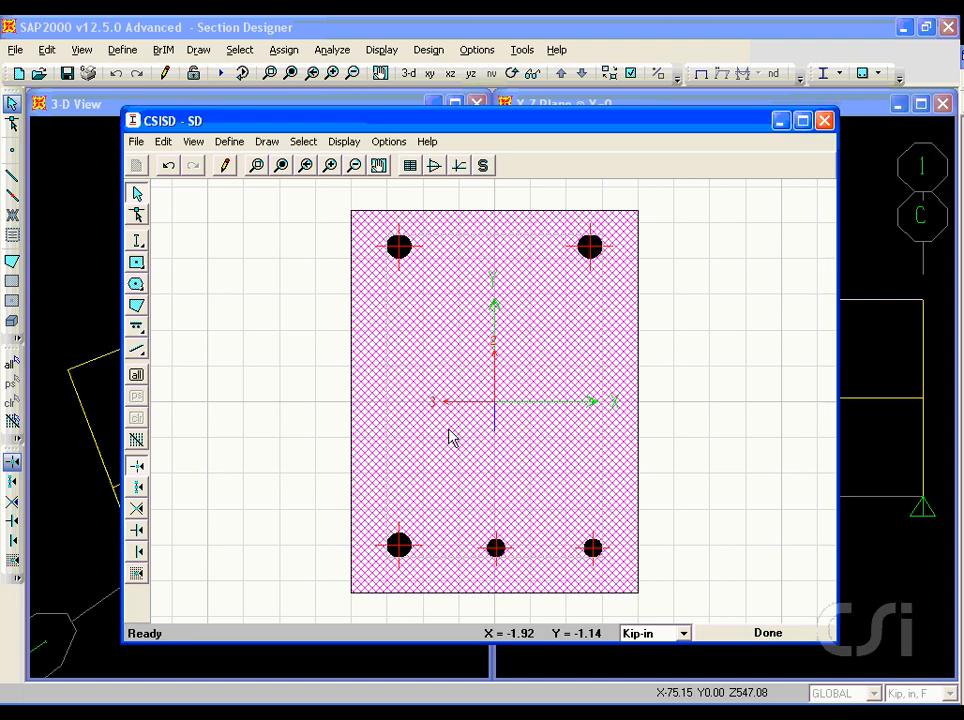
# - Set the bottom-left corner bar of the section to size #6
pyautogui.rightClick(398, 543)
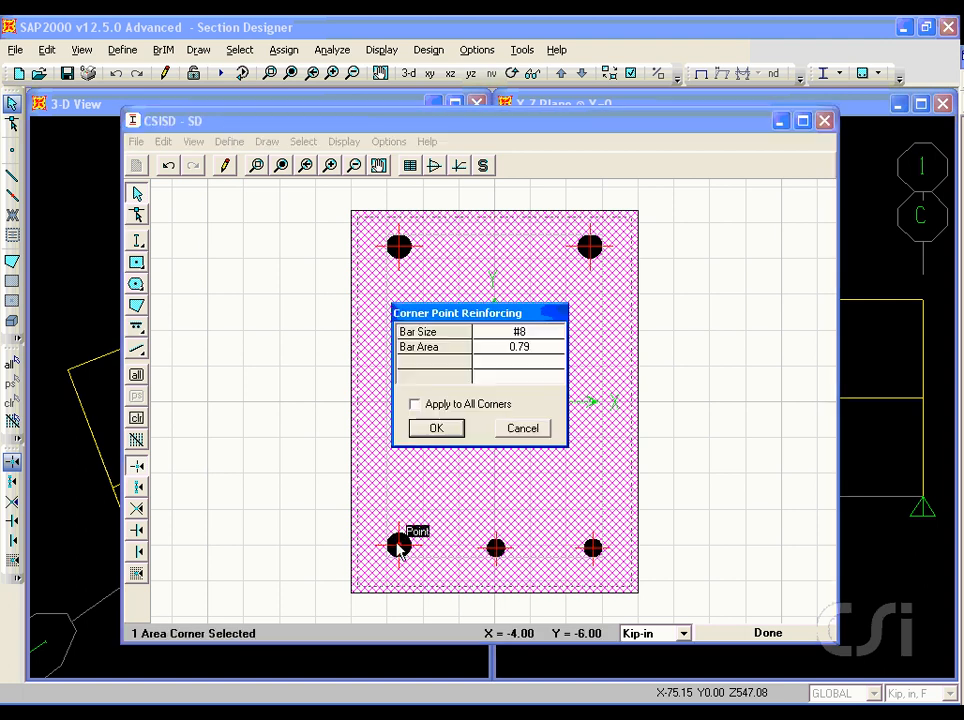
pyautogui.click(522, 336)
pyautogui.click(553, 334)
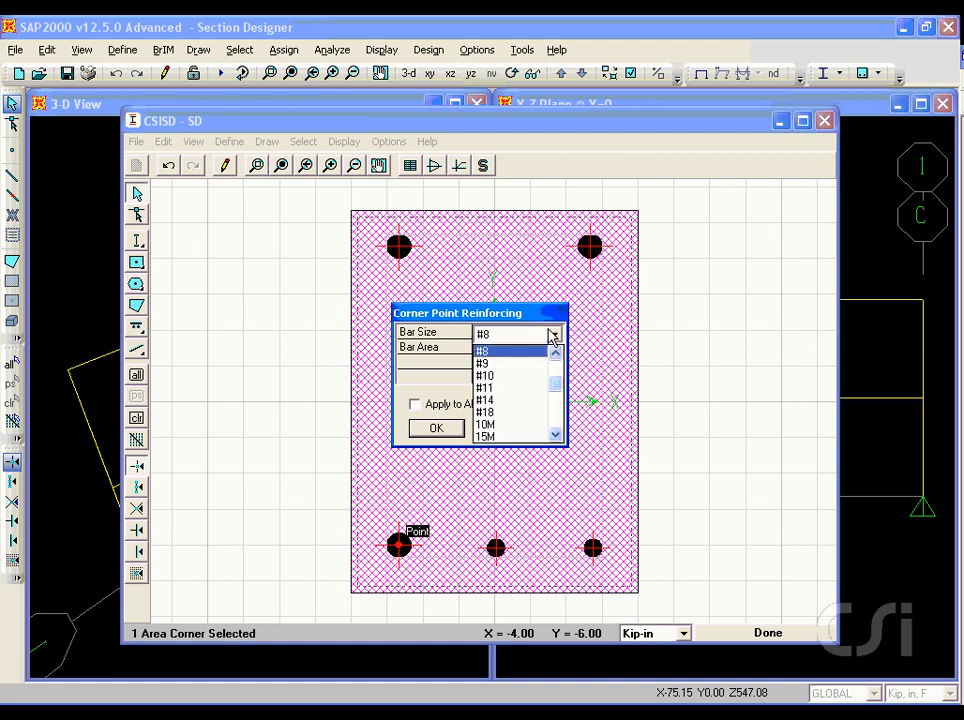
pyautogui.click(555, 352)
pyautogui.click(555, 352)
pyautogui.click(555, 352)
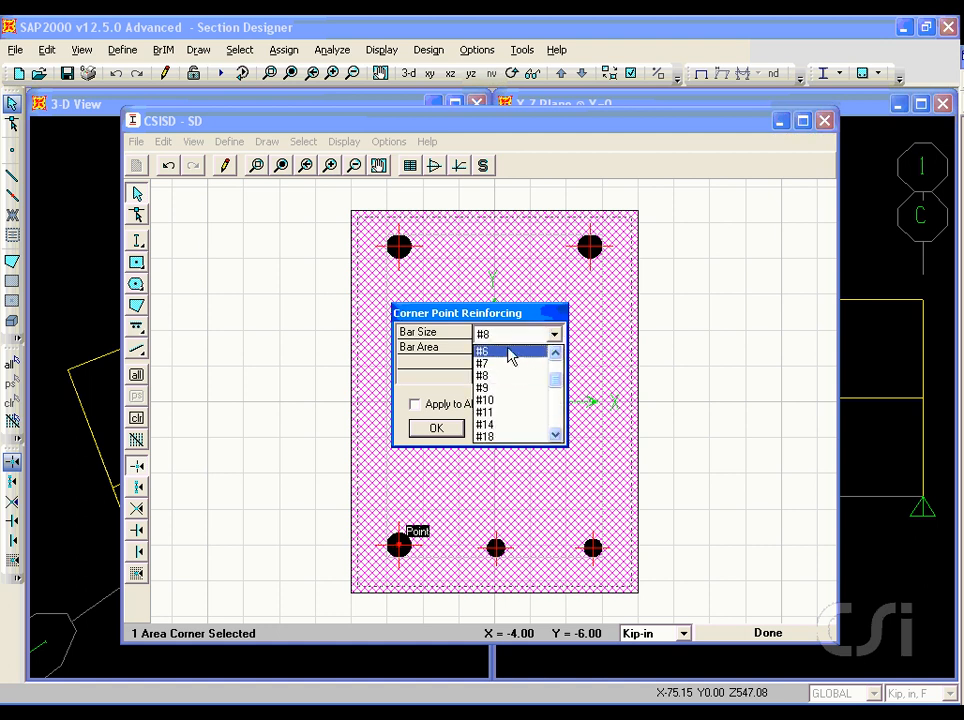
pyautogui.click(510, 355)
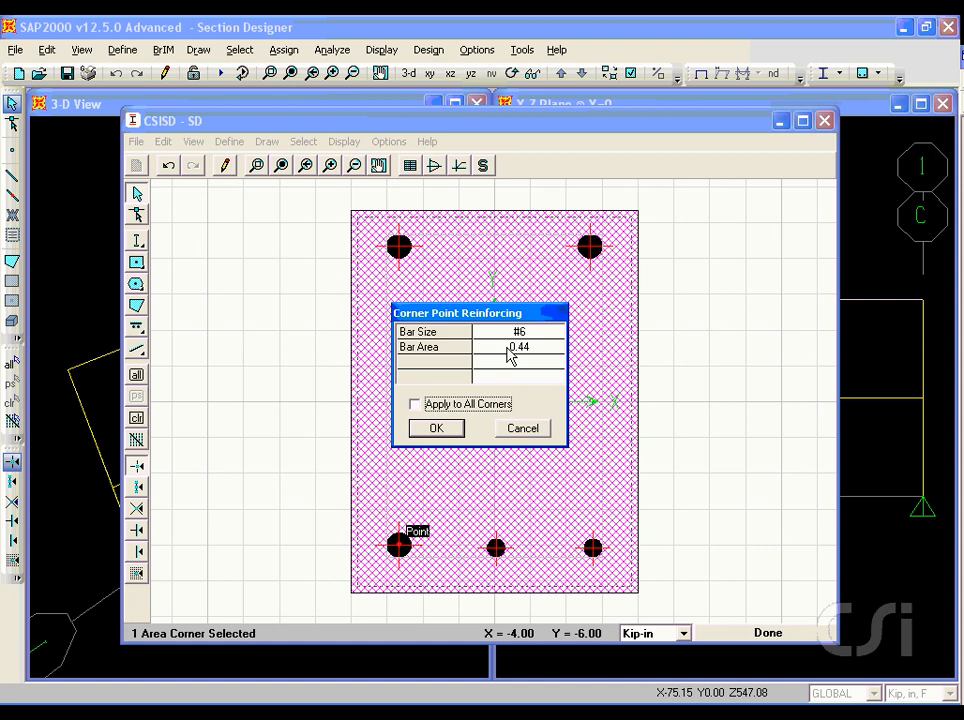
pyautogui.click(445, 429)
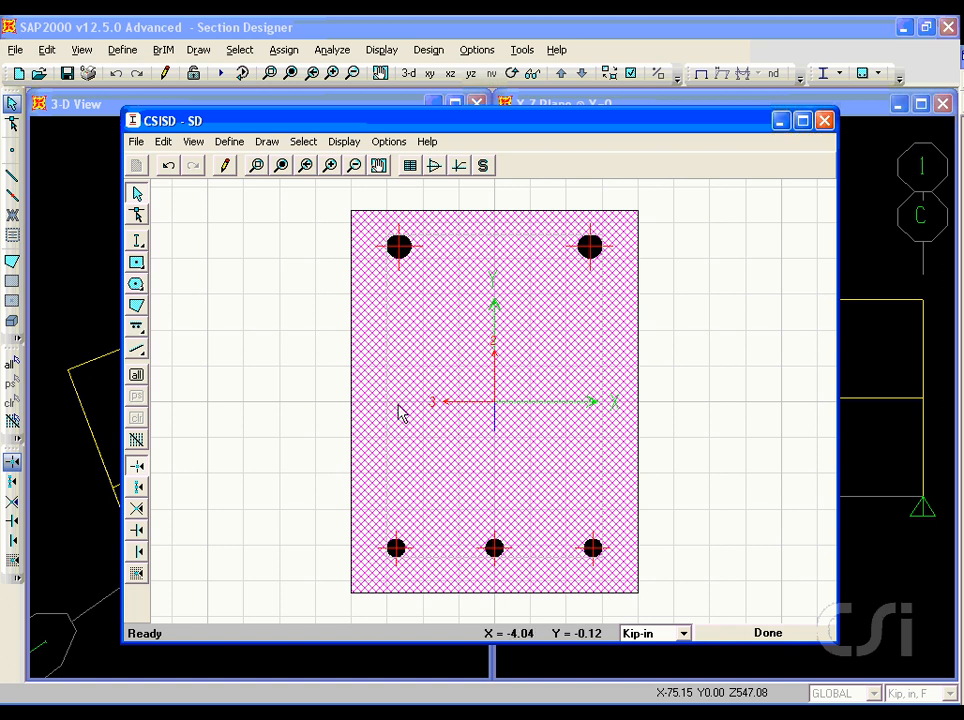
# - Draw a line bar across the section above the bottom reinforcement, from about (-4.51, -3.73) to (4.87, -3.92)
pyautogui.click(138, 330)
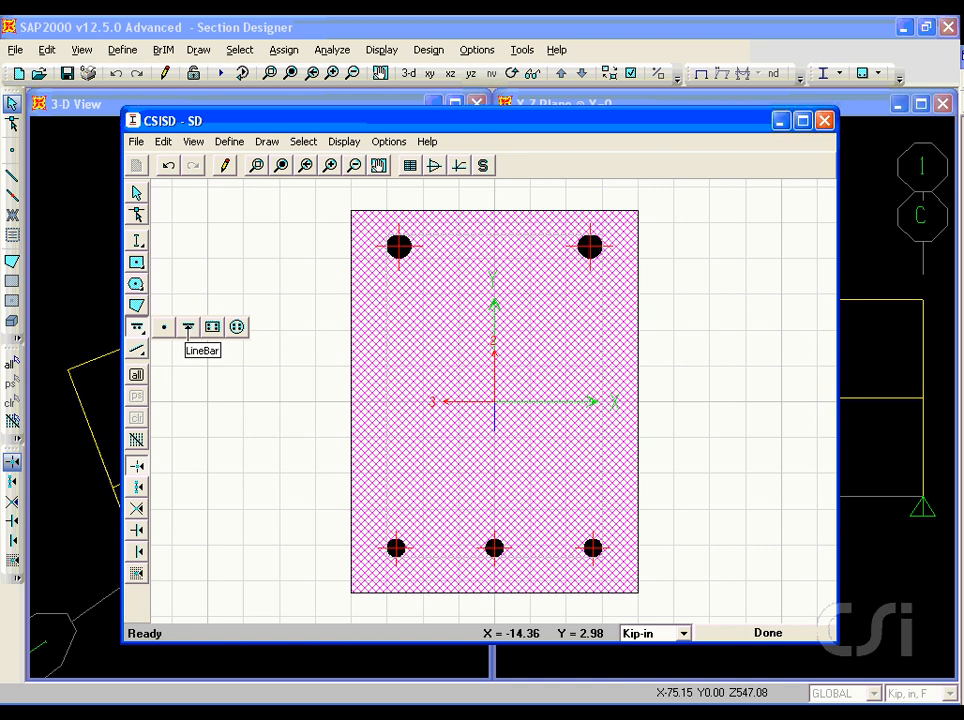
pyautogui.click(188, 327)
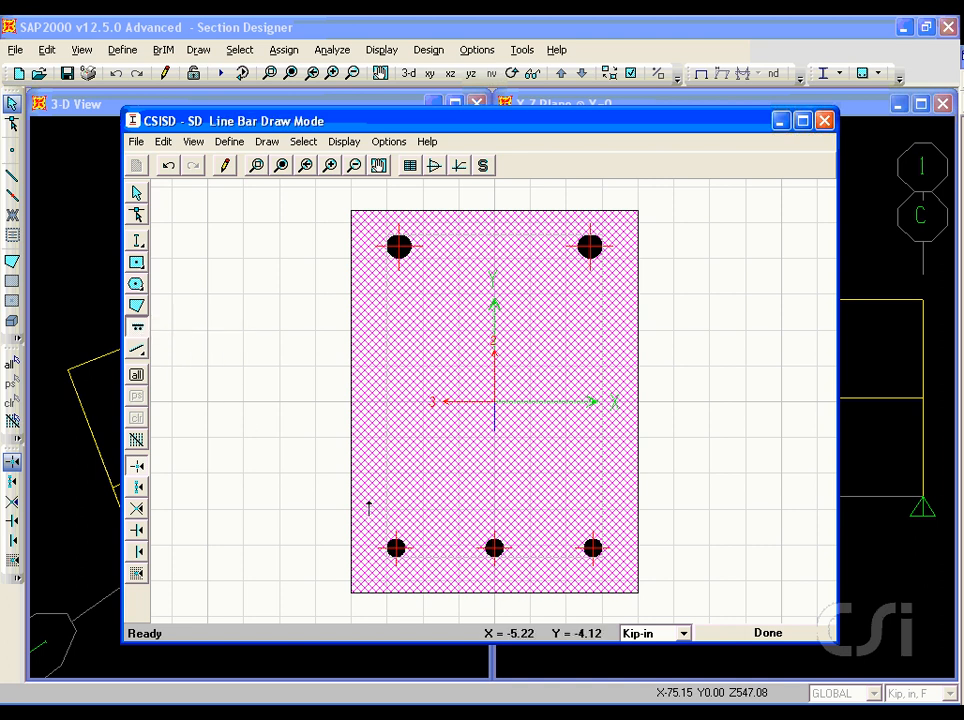
pyautogui.click(387, 492)
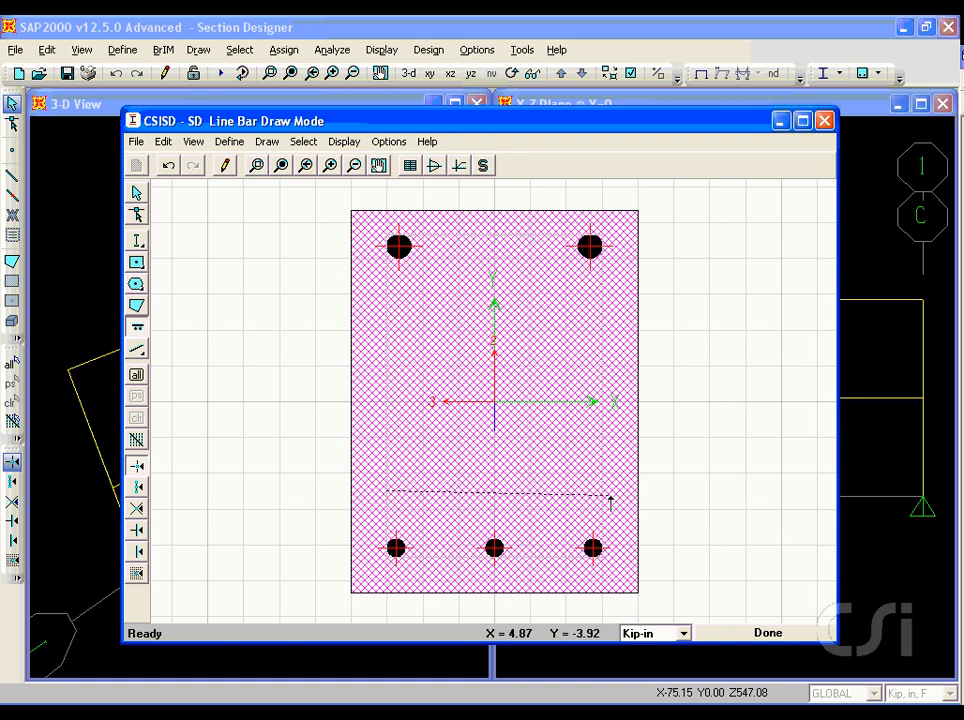
pyautogui.click(610, 497)
# - Set the new line bar's endpoints to X1 -4.125, Y1 -4.625 and X2 4.125, Y2 -4.625
pyautogui.rightClick(498, 492)
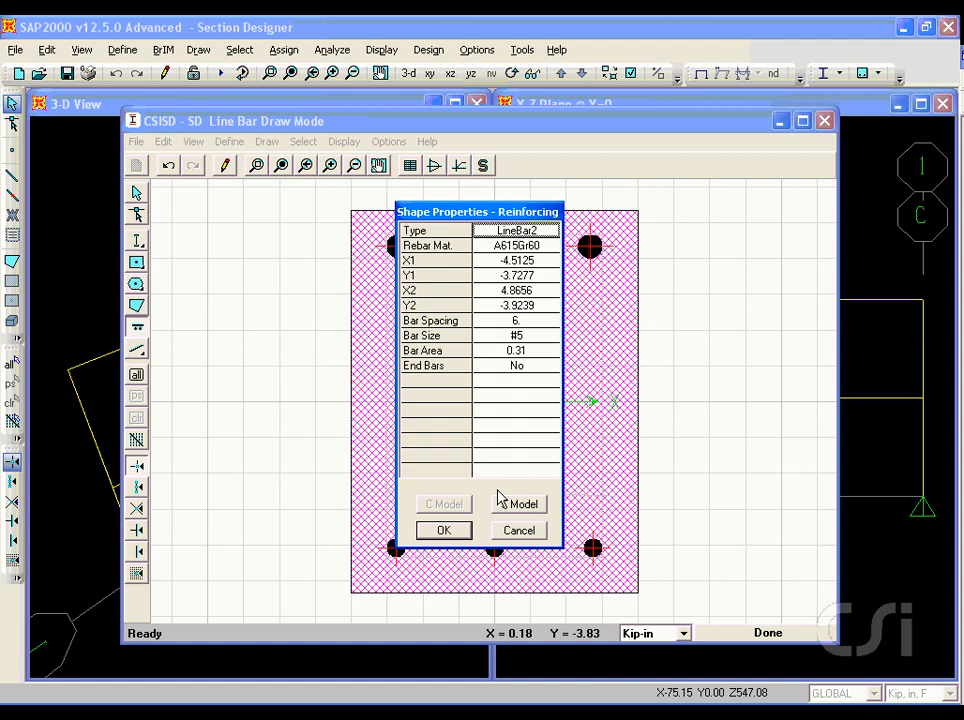
pyautogui.click(527, 265)
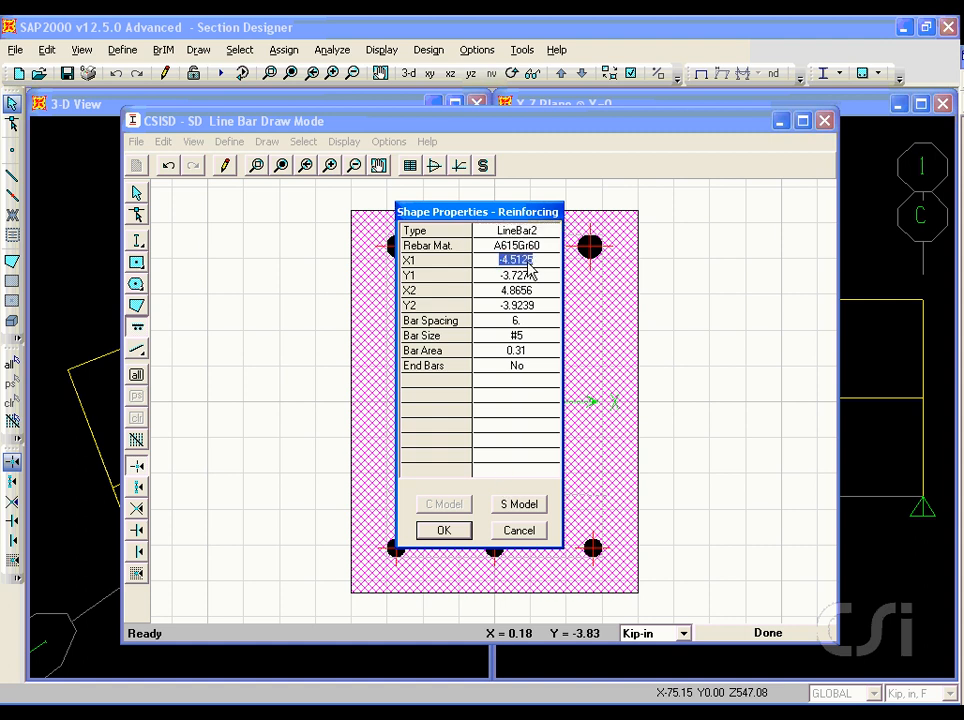
pyautogui.write('-4.125')
pyautogui.click(524, 276)
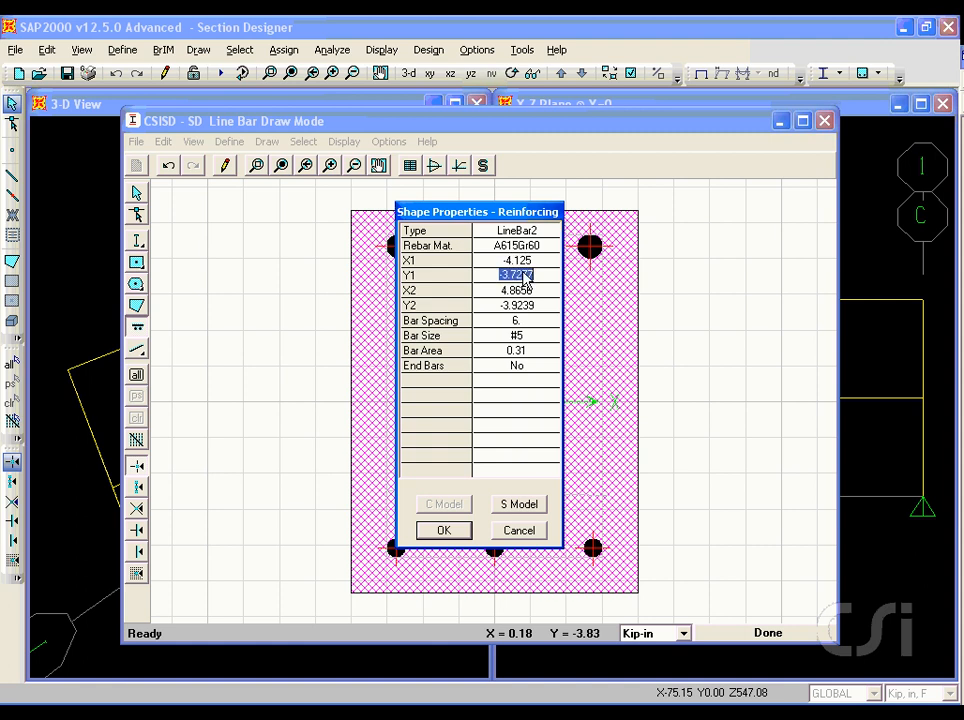
pyautogui.press('BackSpace')
pyautogui.write('-4.625')
pyautogui.click(531, 291)
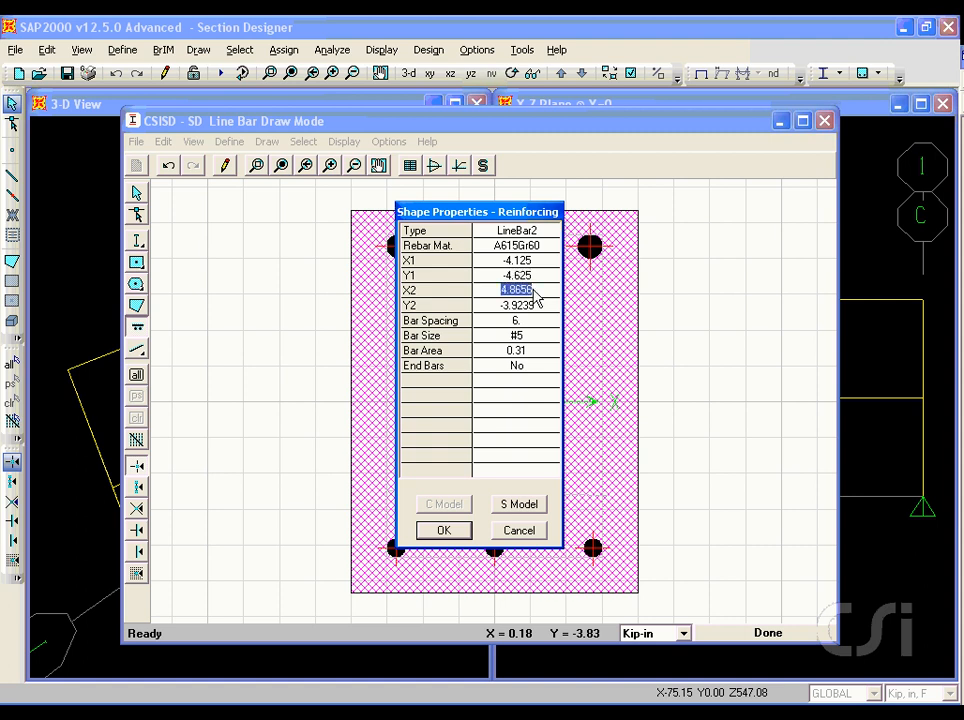
pyautogui.write('4.125')
pyautogui.click(535, 313)
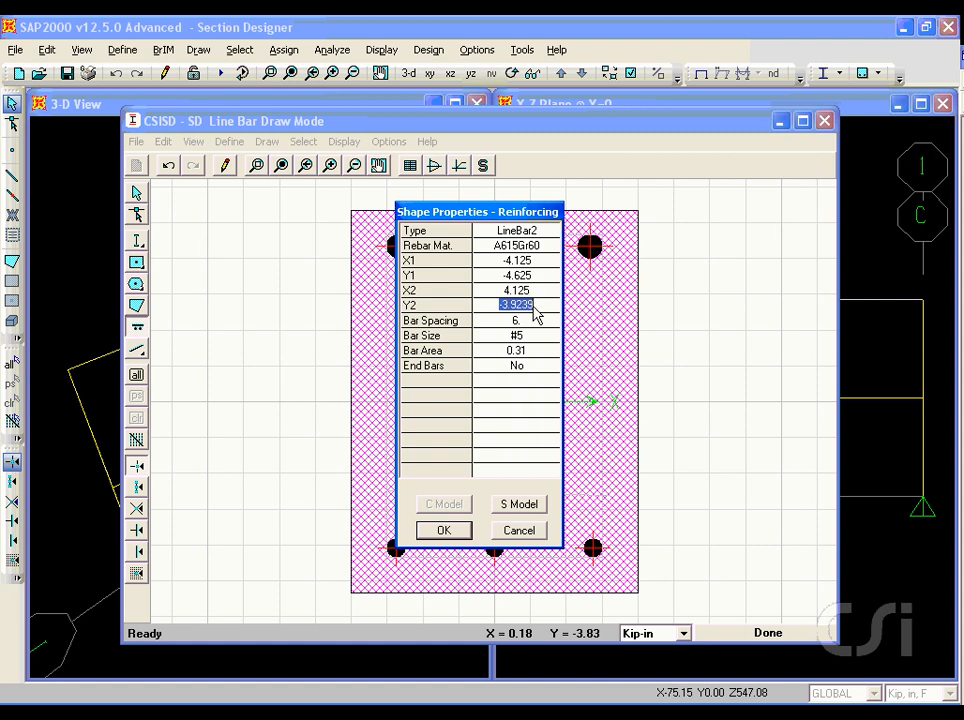
pyautogui.write('-4.625')
# - Give the line bar a bar spacing of 4.2, bar size #6 and end bars set to Yes
pyautogui.click(526, 320)
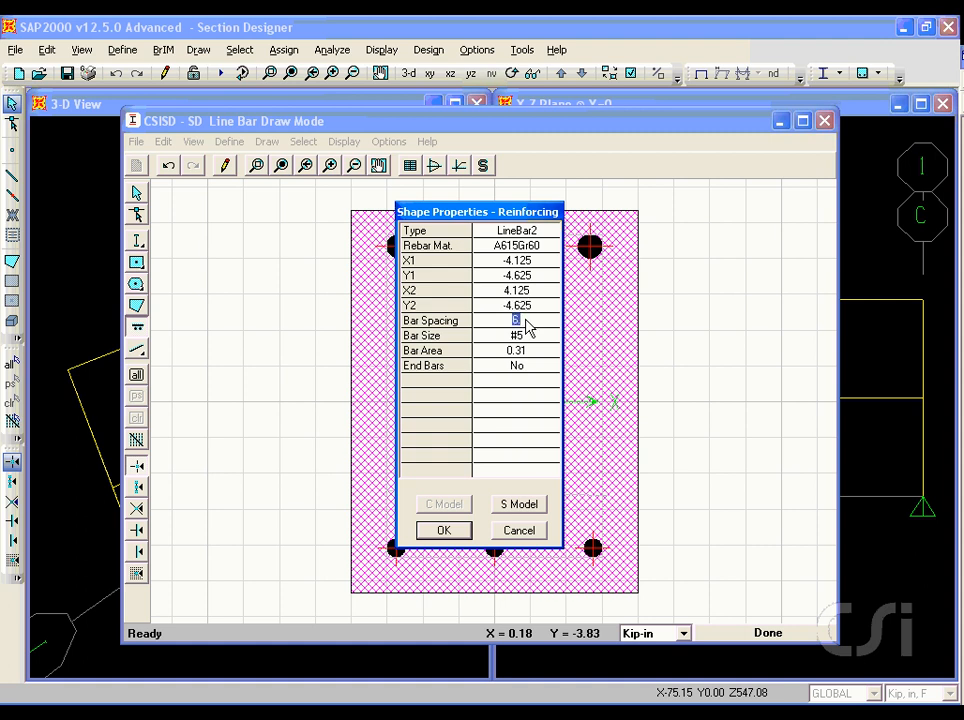
pyautogui.write('4.2')
pyautogui.click(519, 338)
pyautogui.click(548, 340)
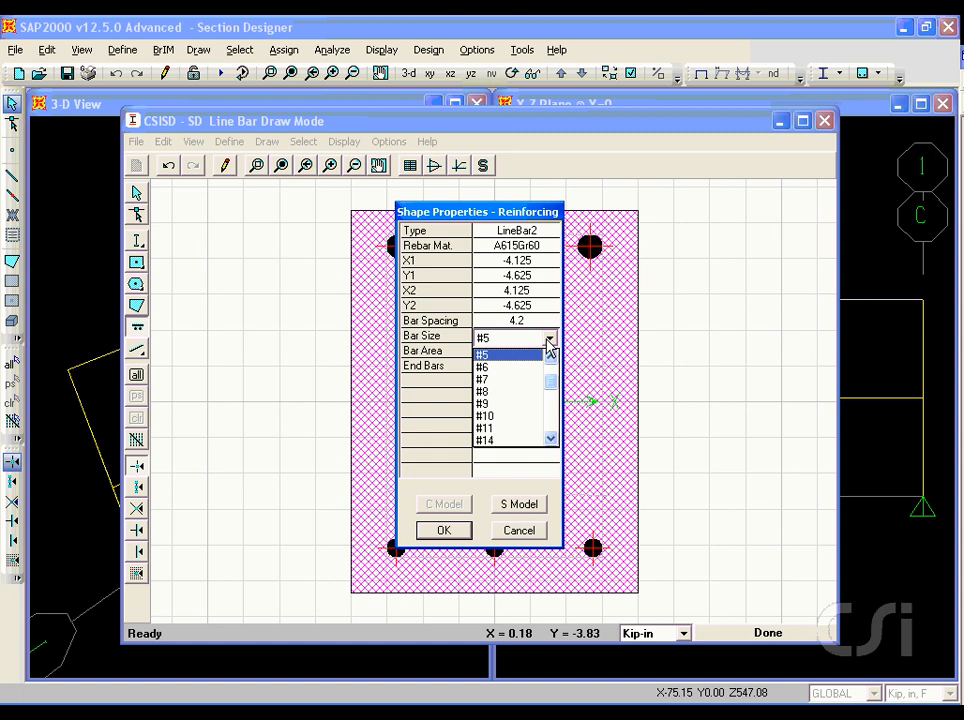
pyautogui.click(497, 369)
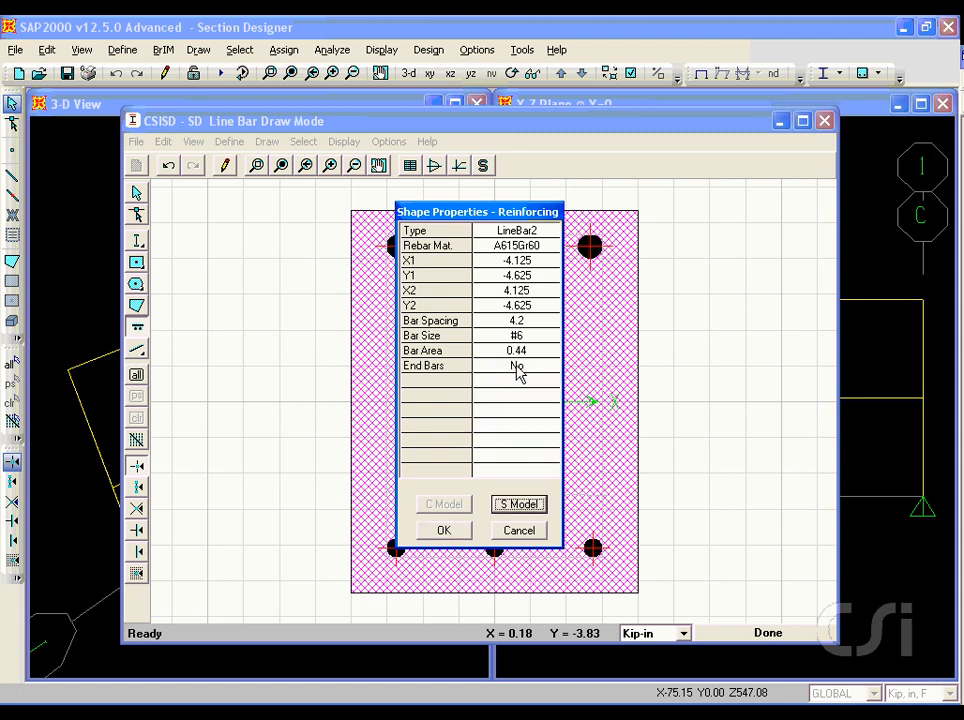
pyautogui.click(527, 370)
pyautogui.click(546, 370)
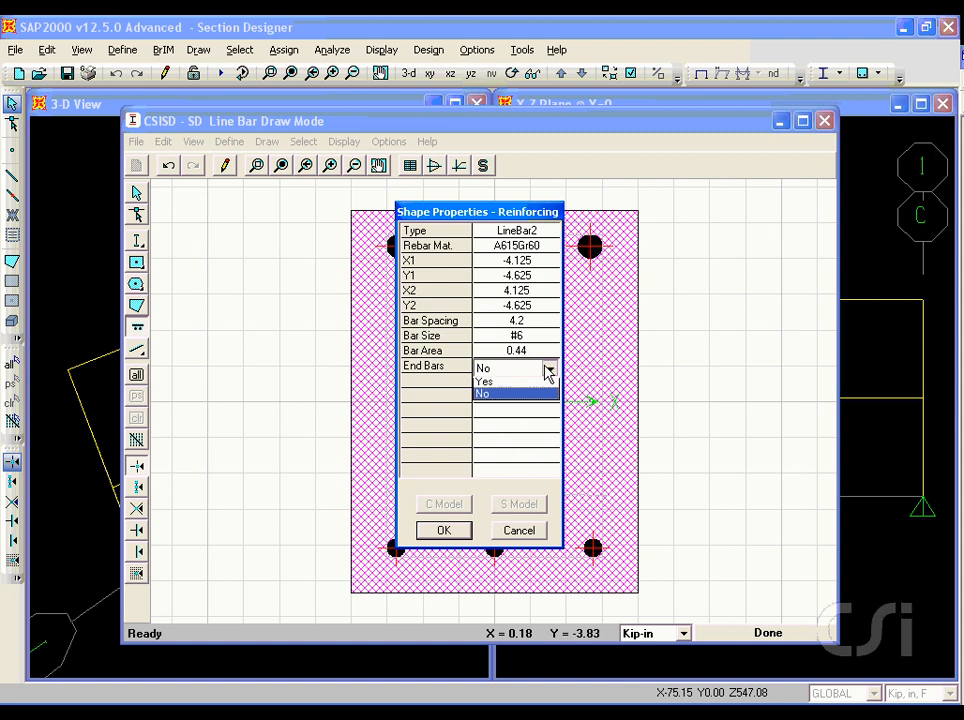
pyautogui.click(485, 386)
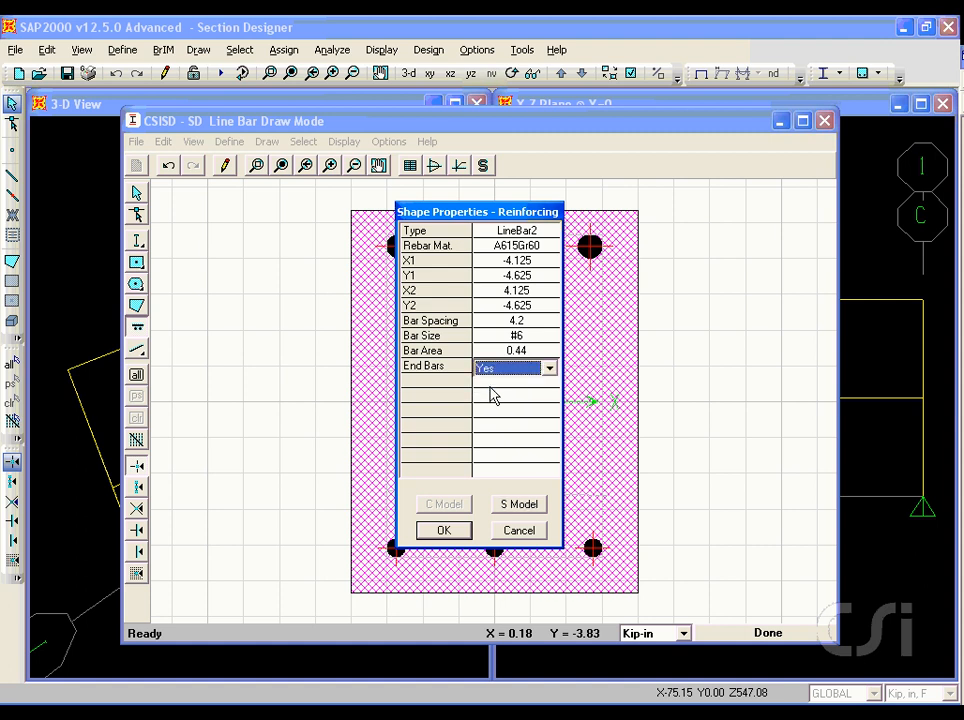
pyautogui.click(440, 532)
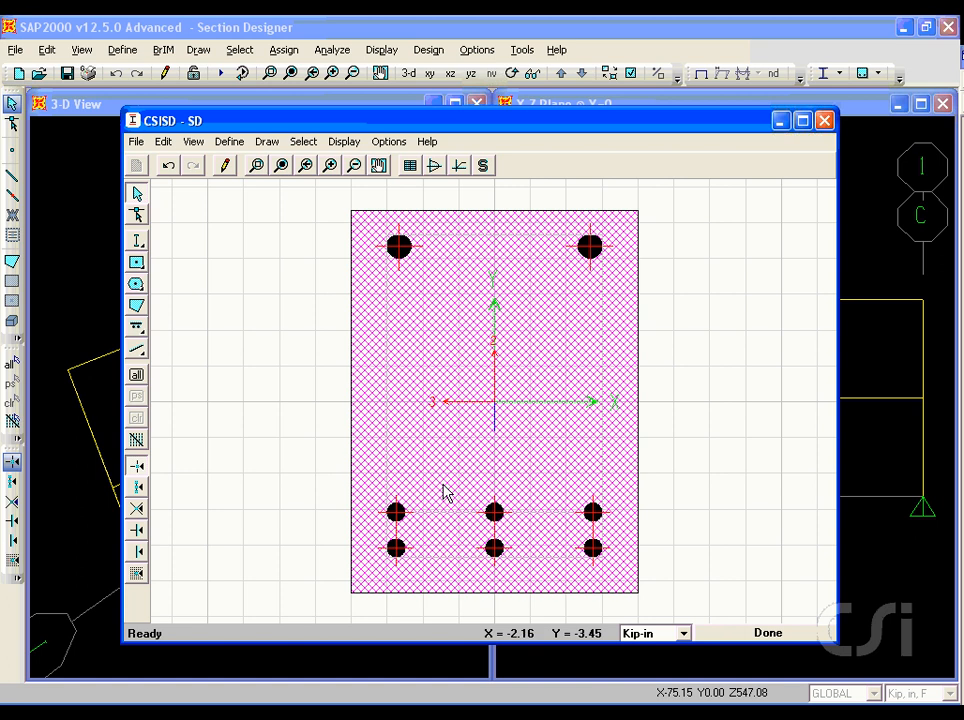
# - Examine the computed section properties of the finished column section, moving the properties window clear of the drawing
pyautogui.click(344, 142)
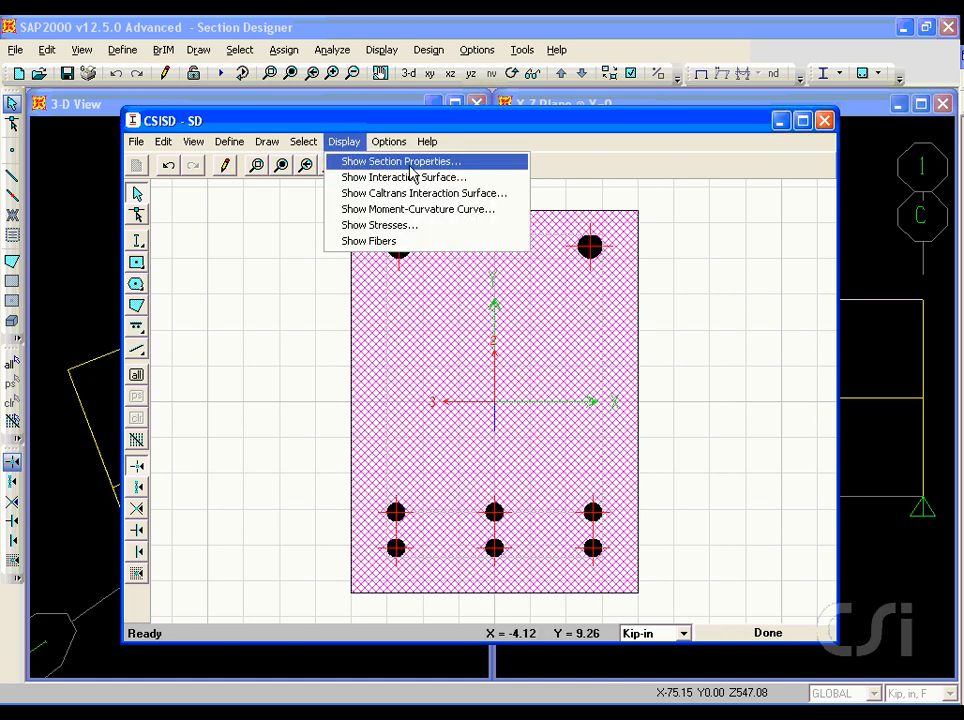
pyautogui.click(411, 163)
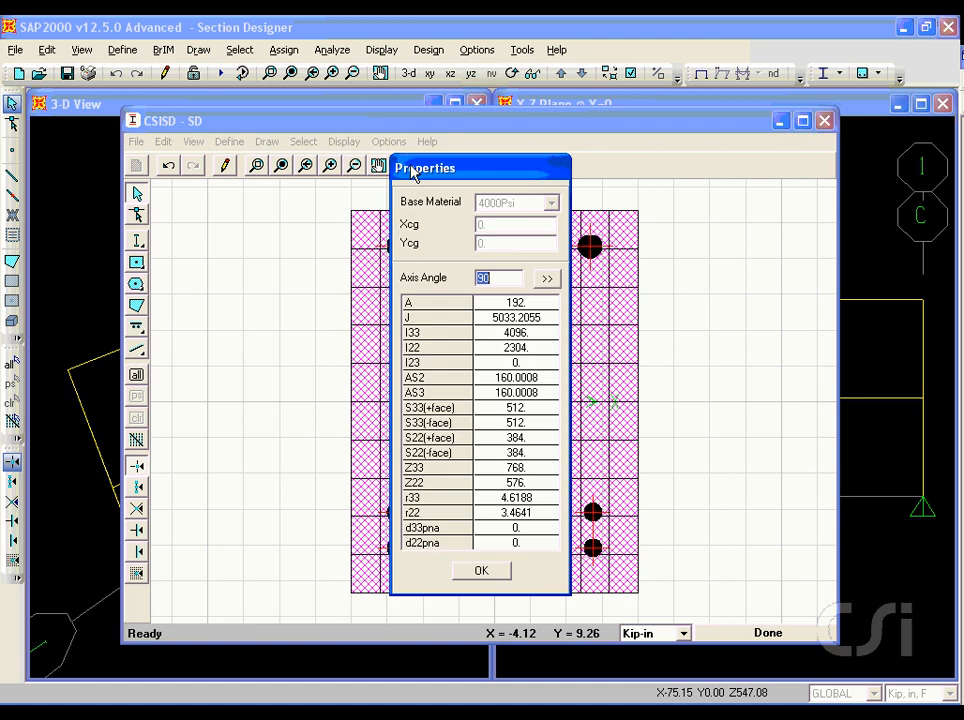
pyautogui.moveTo(411, 170); pyautogui.dragTo(209, 150)
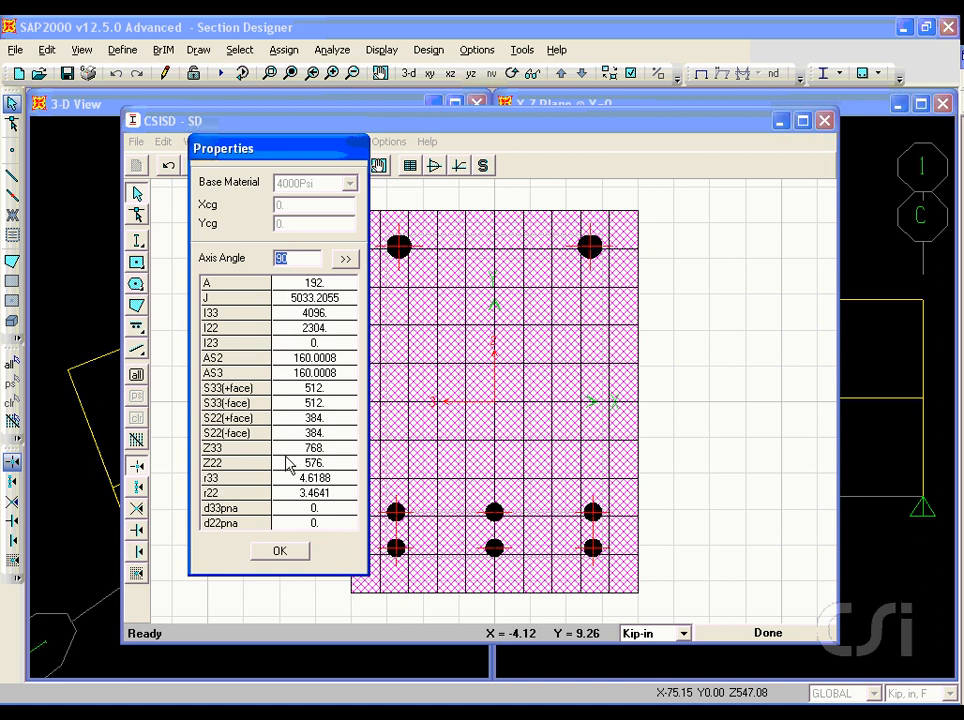
pyautogui.click(279, 553)
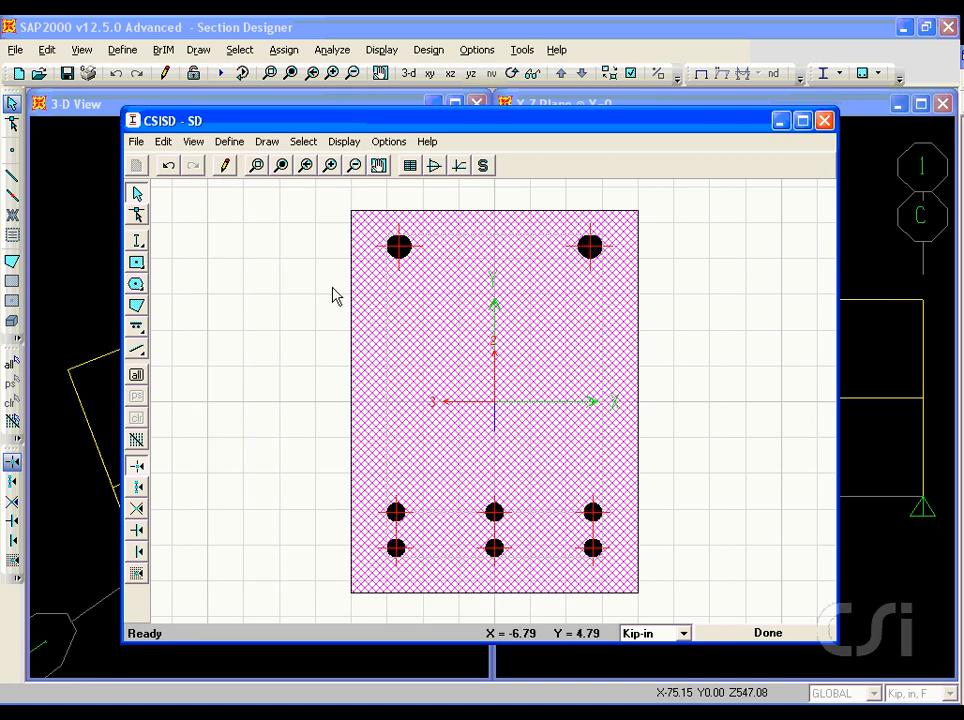
# - Display the section's interaction surface and rotate its 3D view to a plan angle of 360
pyautogui.click(351, 151)
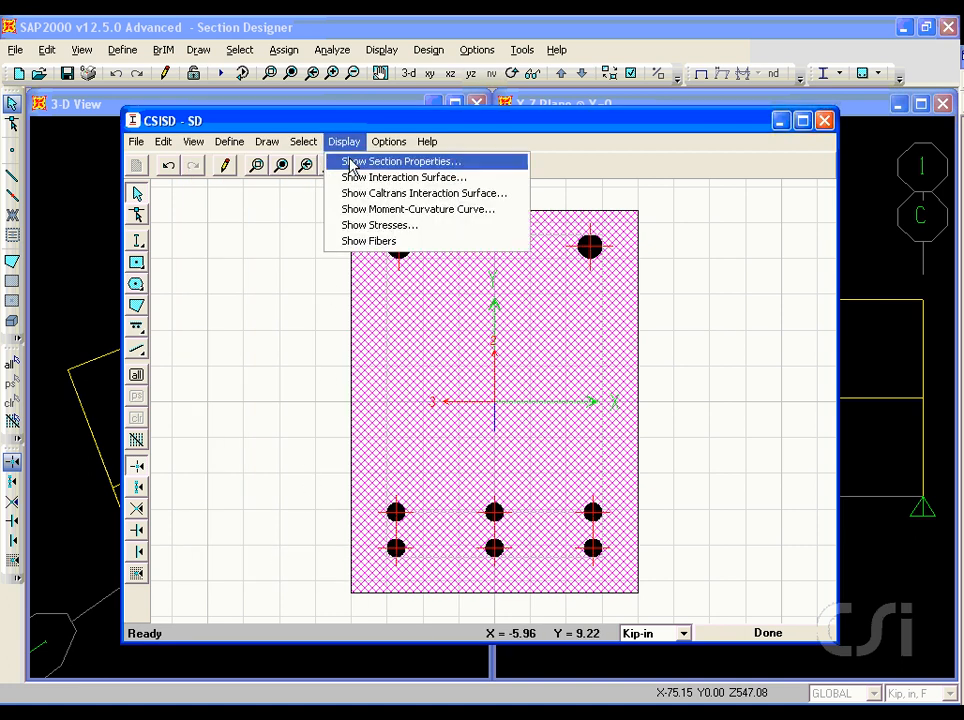
pyautogui.click(393, 178)
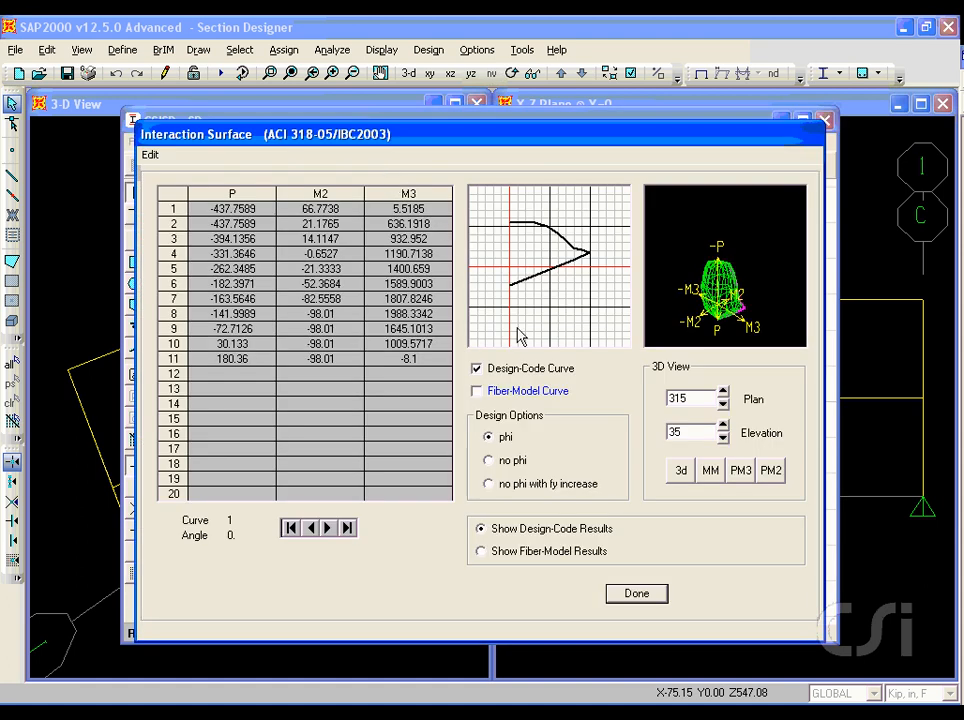
pyautogui.click(723, 393)
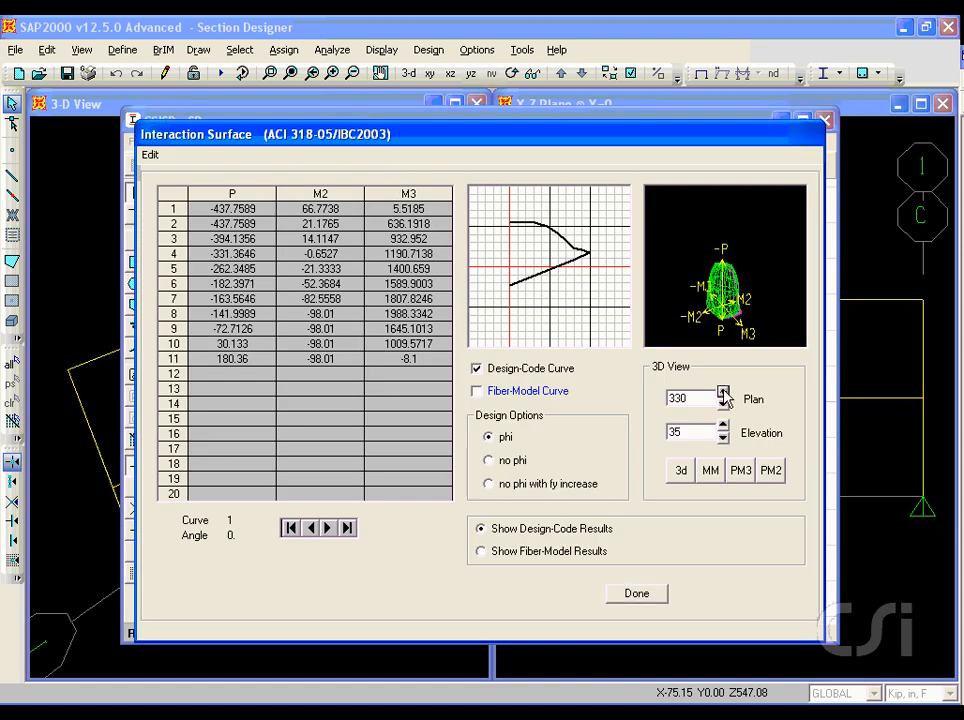
pyautogui.click(723, 393)
pyautogui.click(723, 393)
pyautogui.click(723, 393)
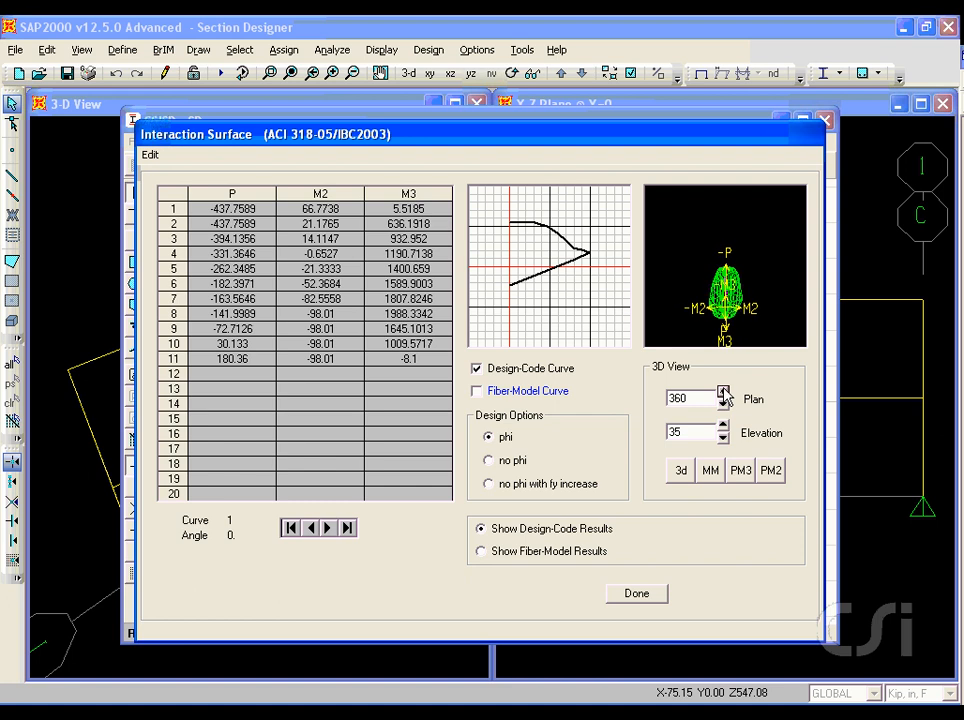
# - Step through the interaction curves to curve 5 at 60 degrees, and close the interaction surface
pyautogui.click(327, 529)
pyautogui.click(327, 529)
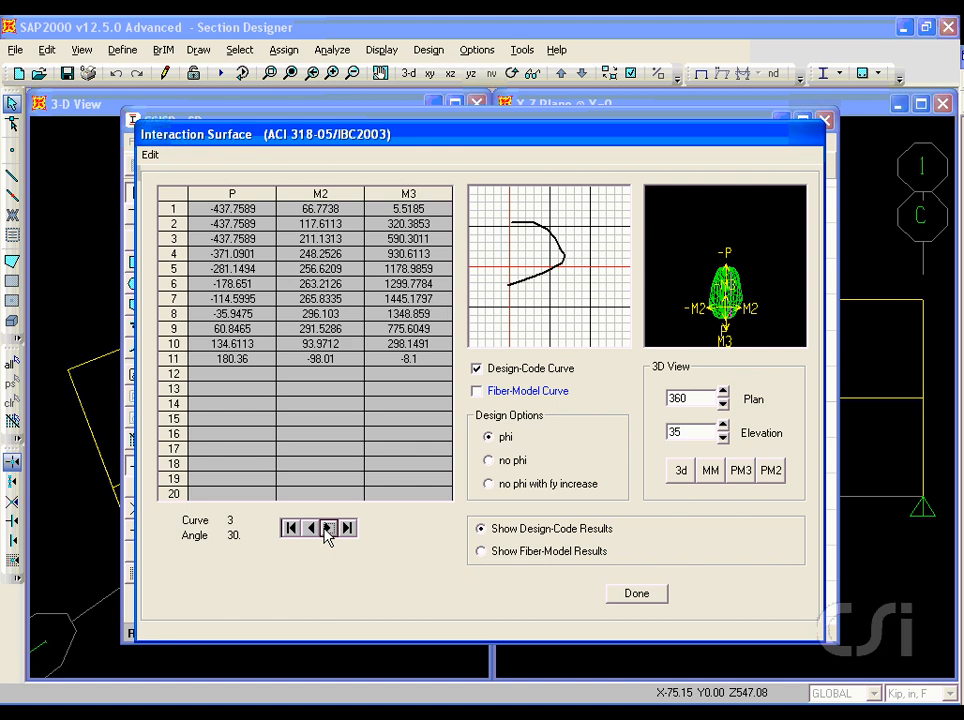
pyautogui.click(327, 529)
pyautogui.click(327, 529)
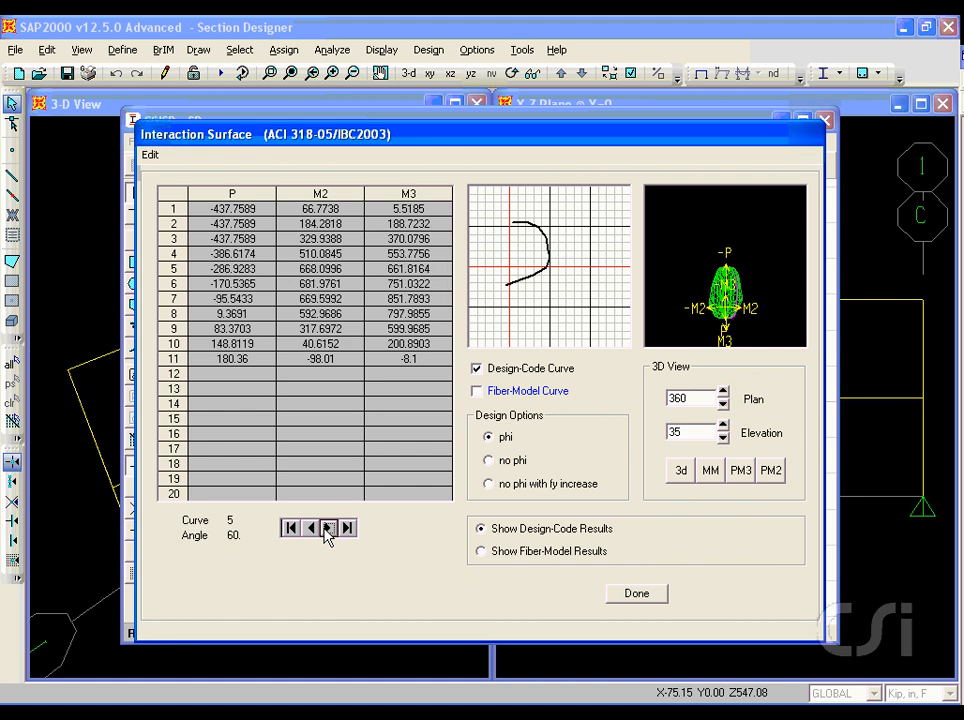
pyautogui.click(637, 594)
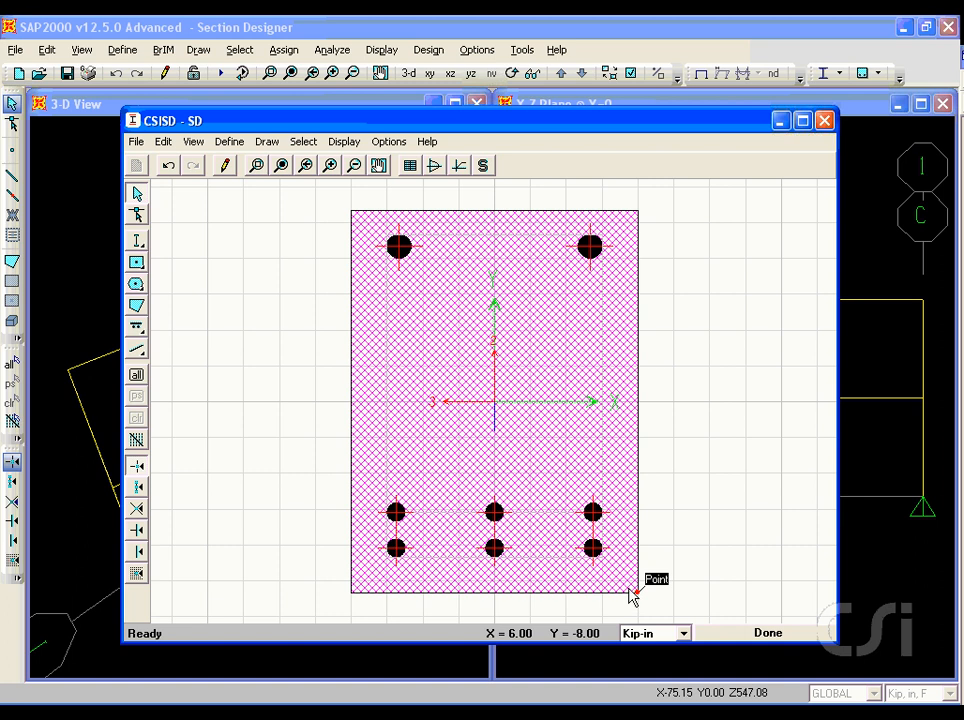
# - Examine the section's moment-curvature curve and the strain diagram at points along it, and close the display
pyautogui.click(344, 142)
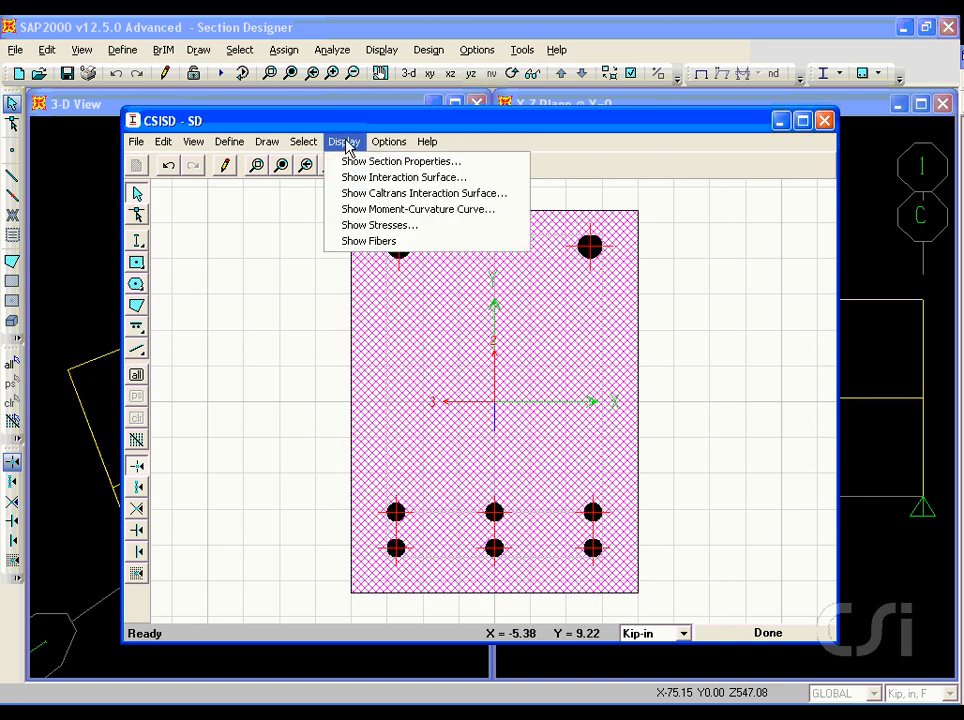
pyautogui.click(441, 210)
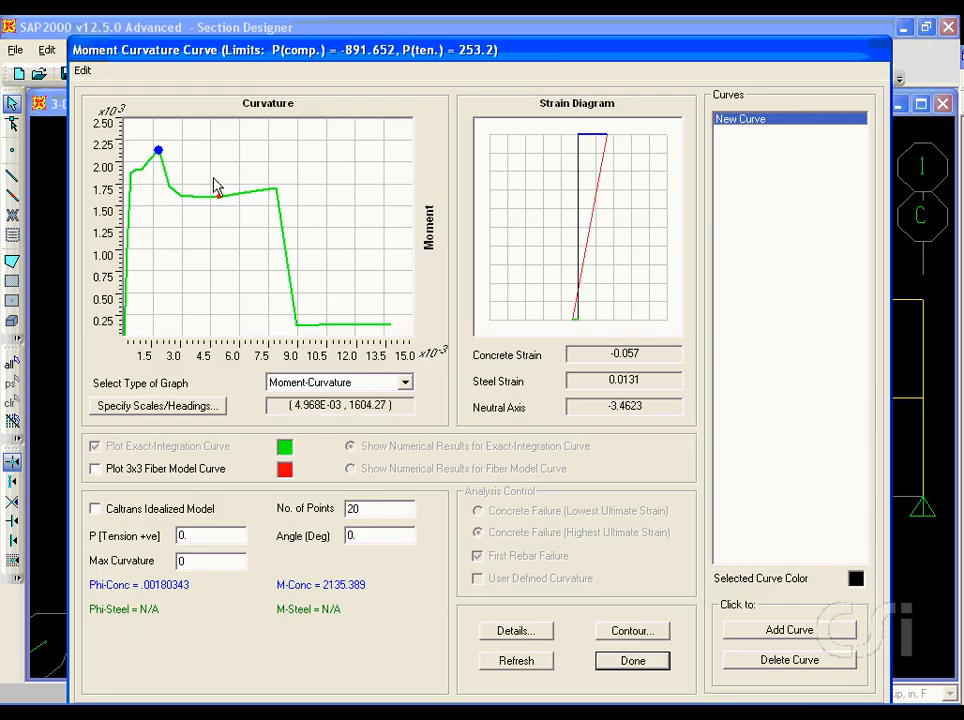
pyautogui.moveTo(158, 152)
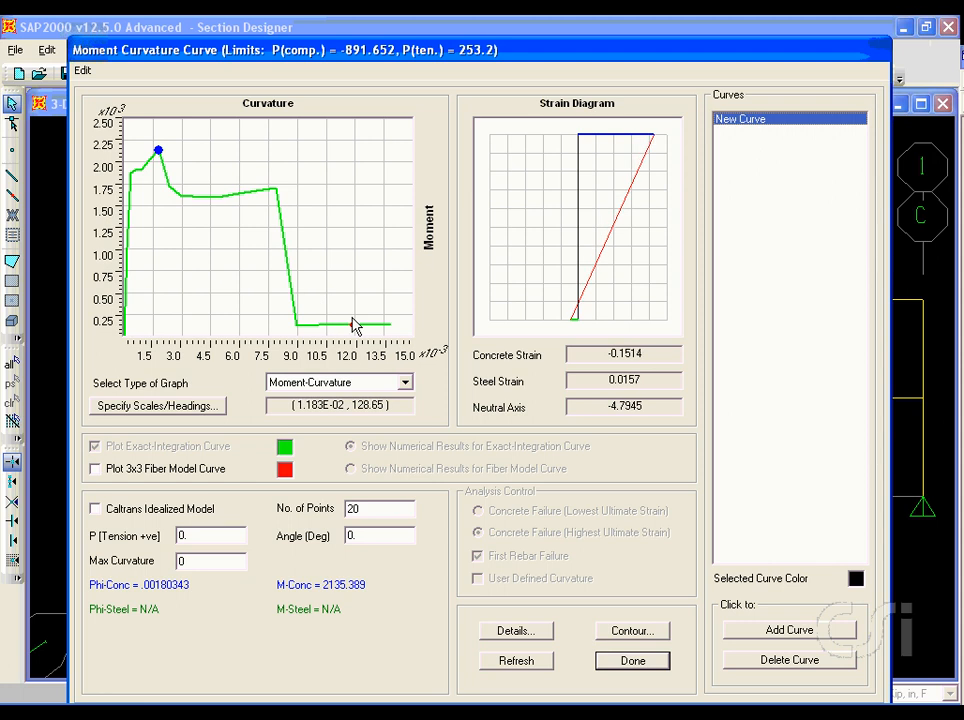
pyautogui.click(622, 665)
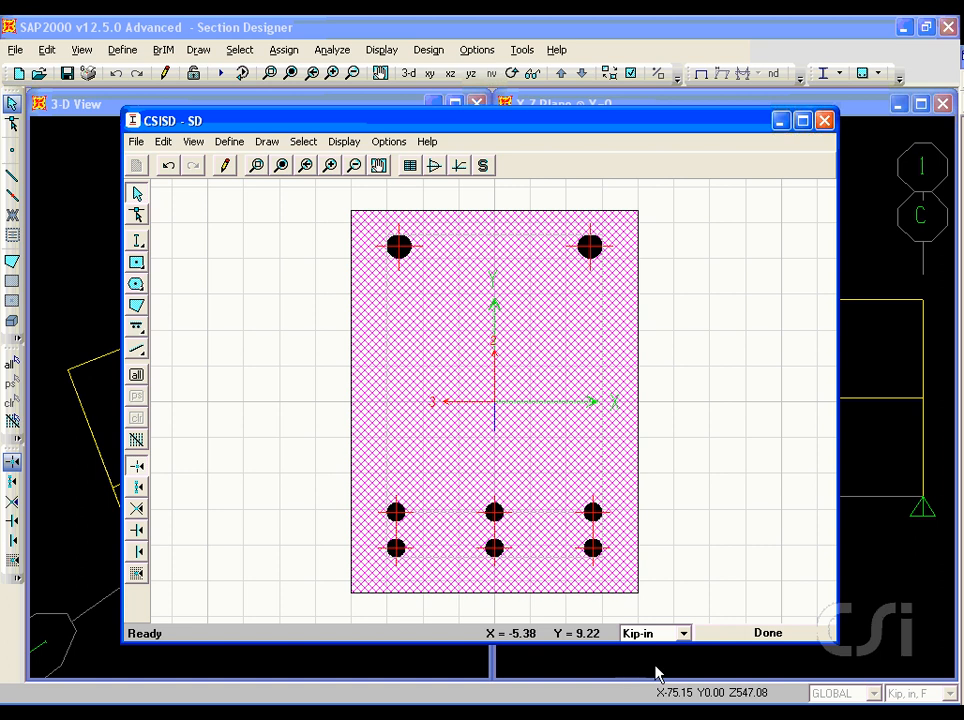
# - Finish the section drawing and return to the SD section data
pyautogui.click(756, 636)
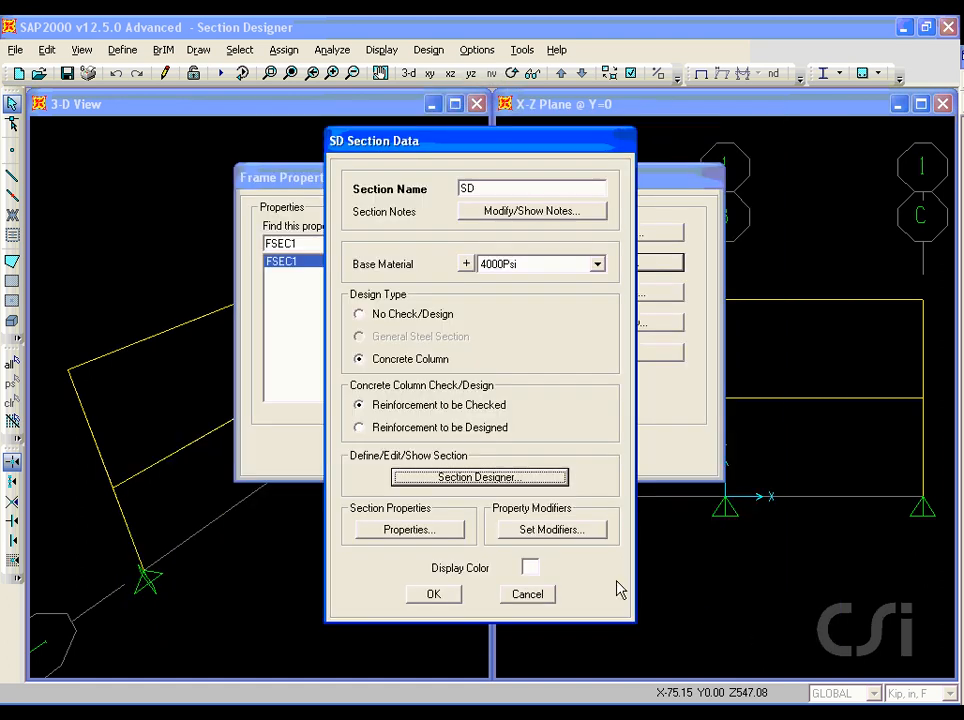
# - Accept the SD section data and close the frame property definitions
pyautogui.click(433, 595)
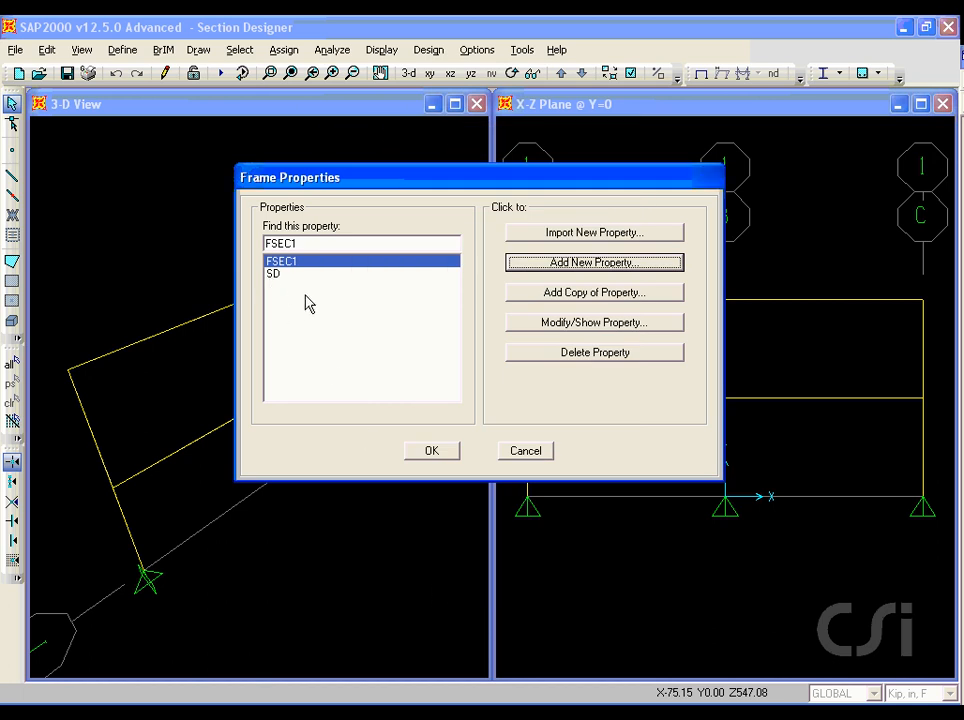
pyautogui.click(432, 452)
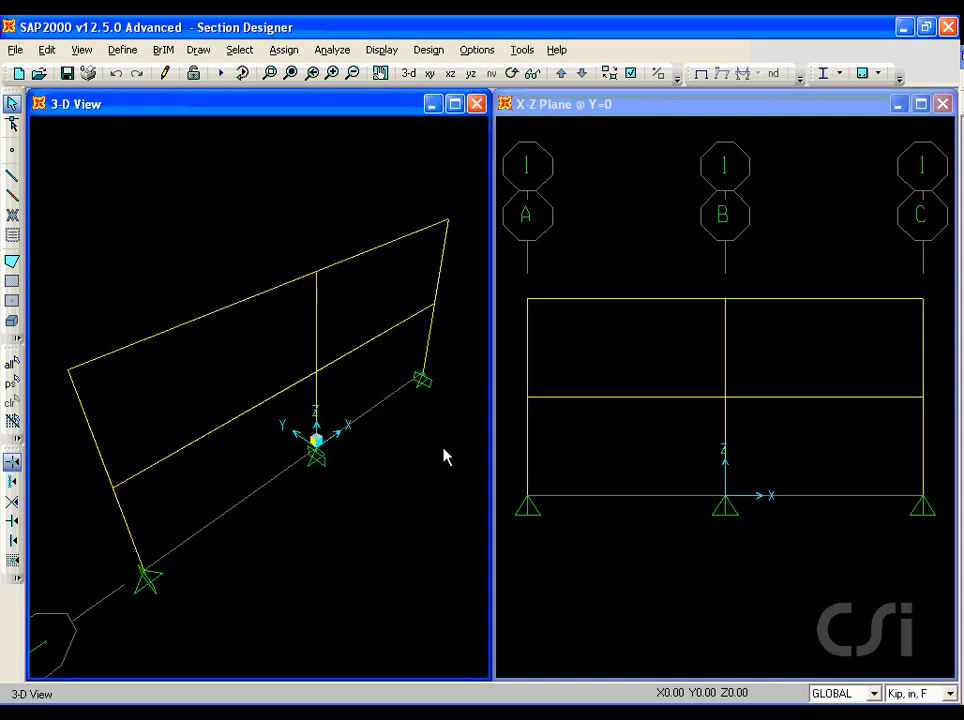
# - Assign the SD frame section to the four horizontal beams of the frame in the X-Z elevation
pyautogui.click(625, 270)
pyautogui.moveTo(630, 256); pyautogui.dragTo(600, 424)
pyautogui.moveTo(822, 270); pyautogui.dragTo(794, 447)
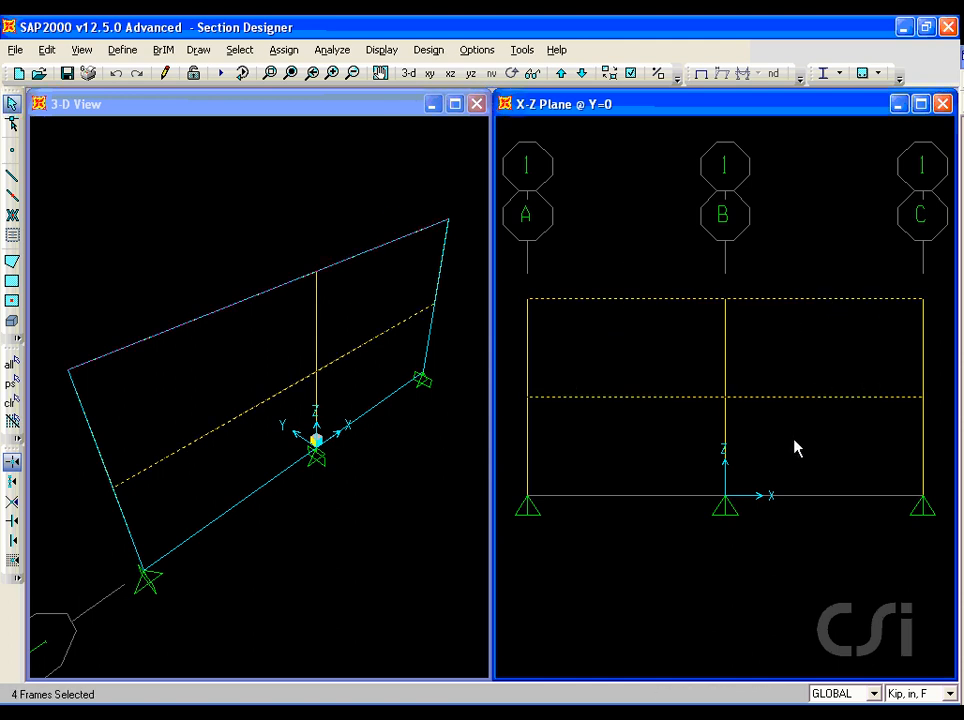
pyautogui.click(289, 51)
pyautogui.moveTo(301, 95)
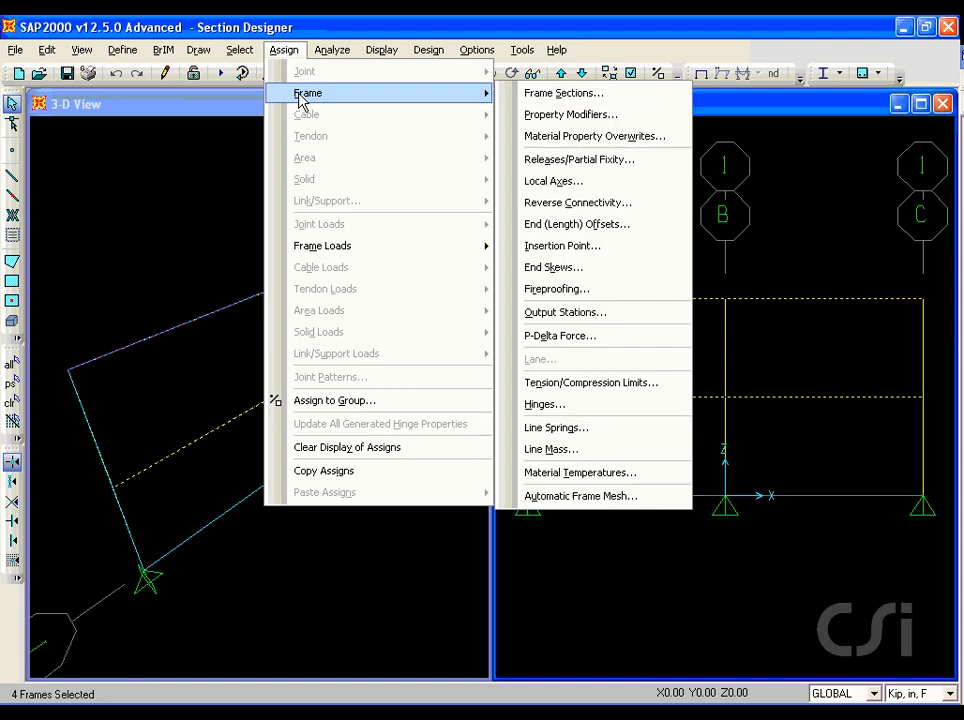
pyautogui.click(555, 98)
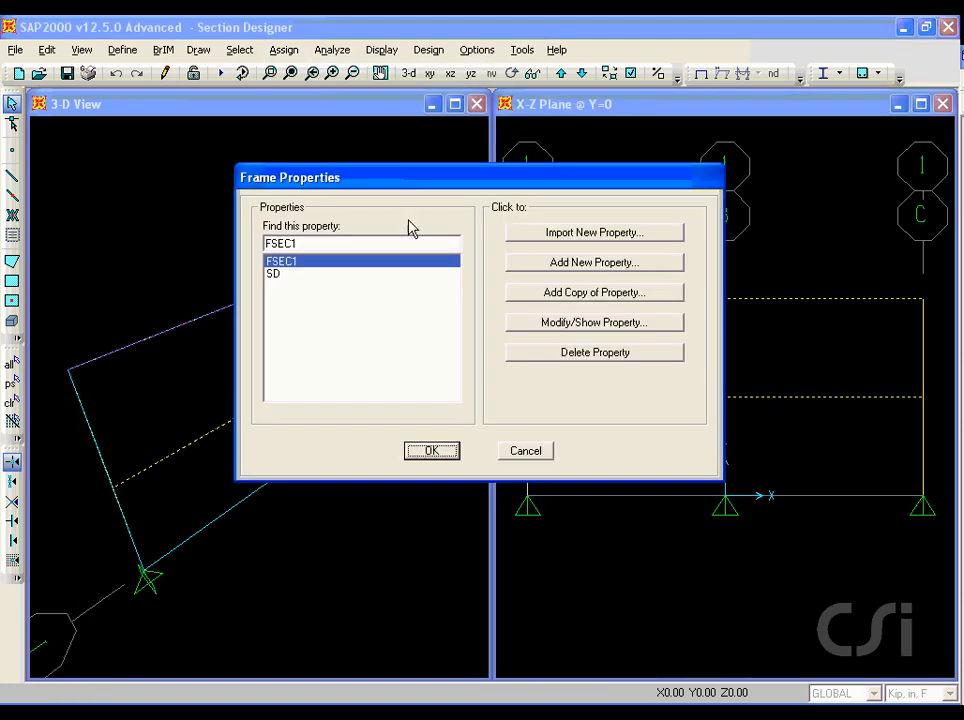
pyautogui.click(274, 274)
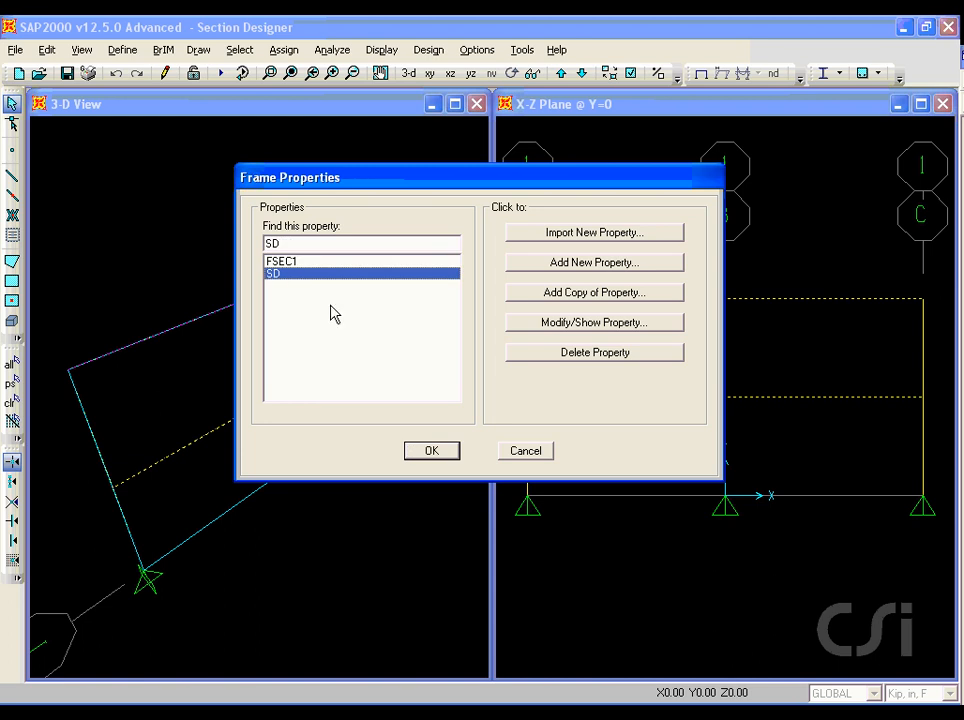
pyautogui.click(435, 453)
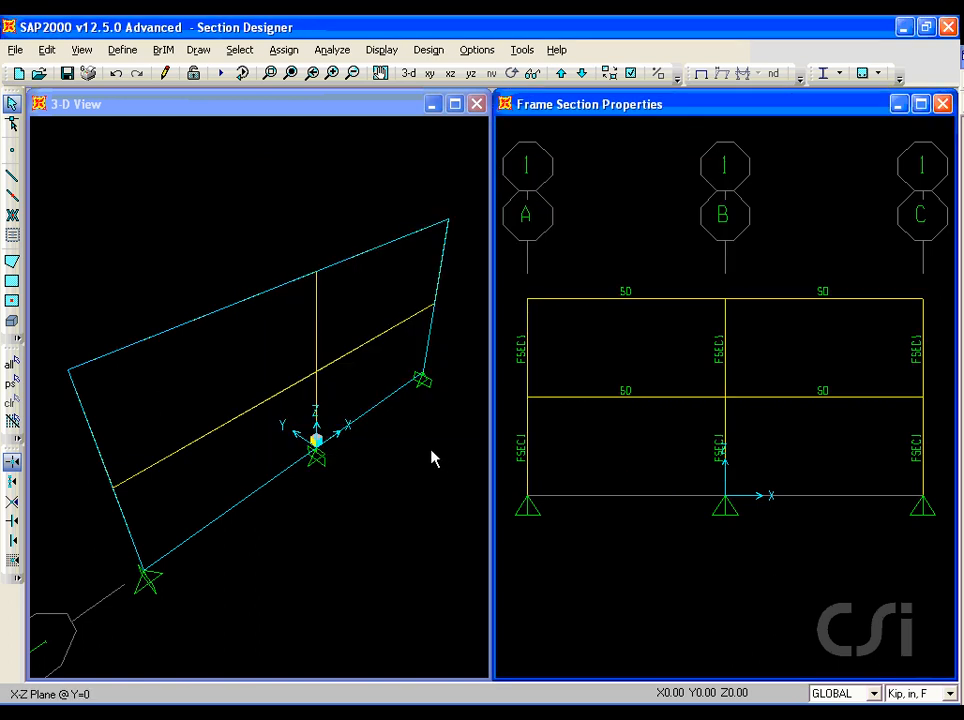
# - Run the analysis for the DEAD load case only, with the MODAL case set to Do Not Run, showing results in the 3-D view
pyautogui.click(340, 215)
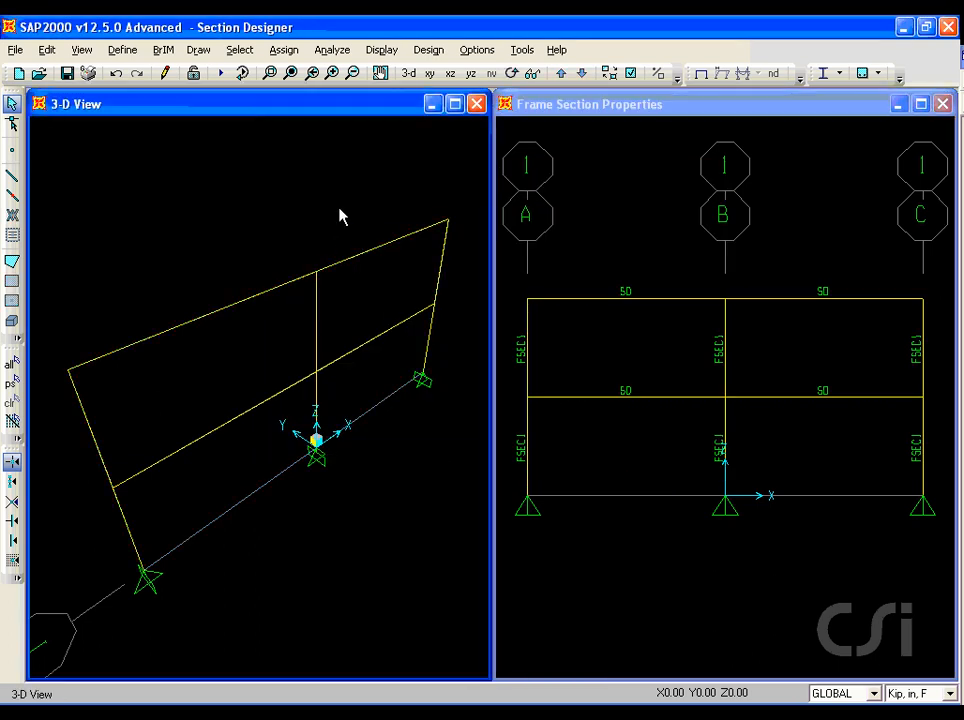
pyautogui.click(222, 75)
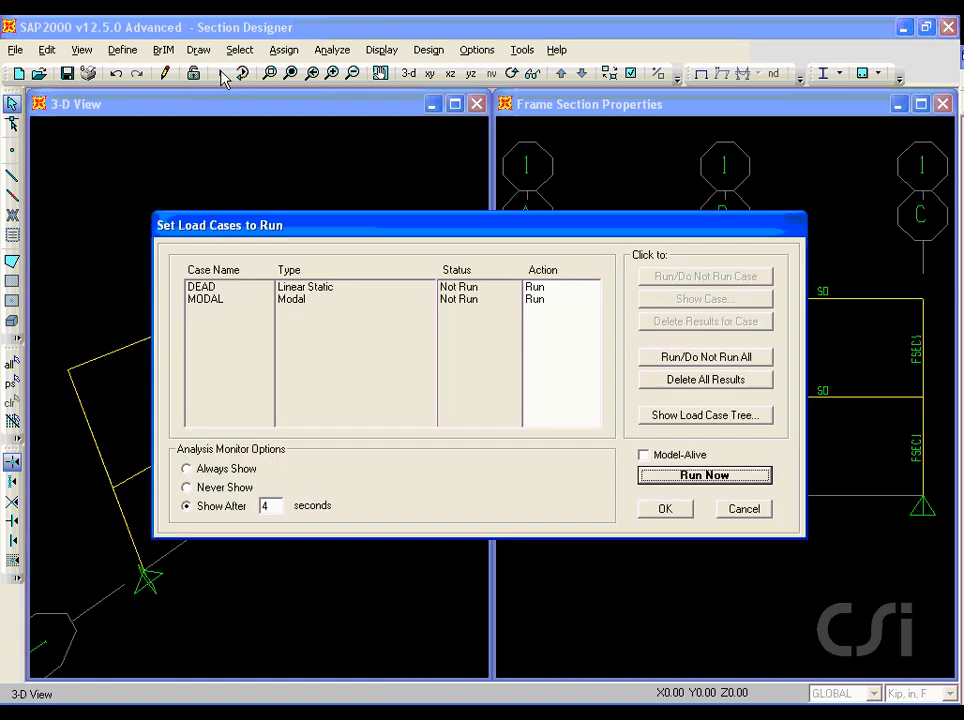
pyautogui.click(208, 299)
pyautogui.click(674, 279)
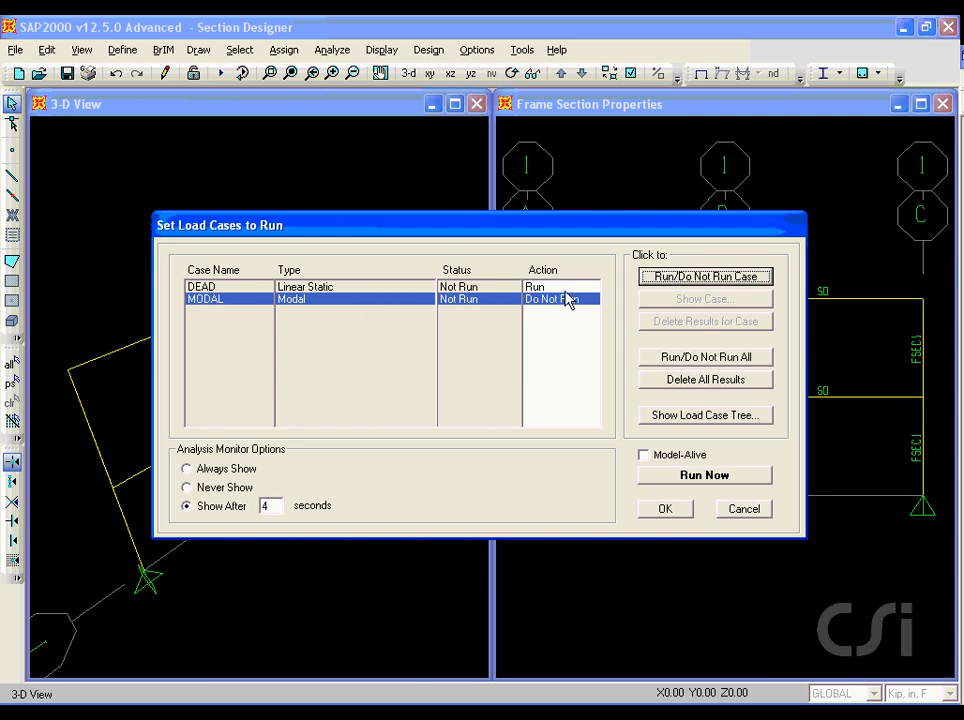
pyautogui.click(695, 477)
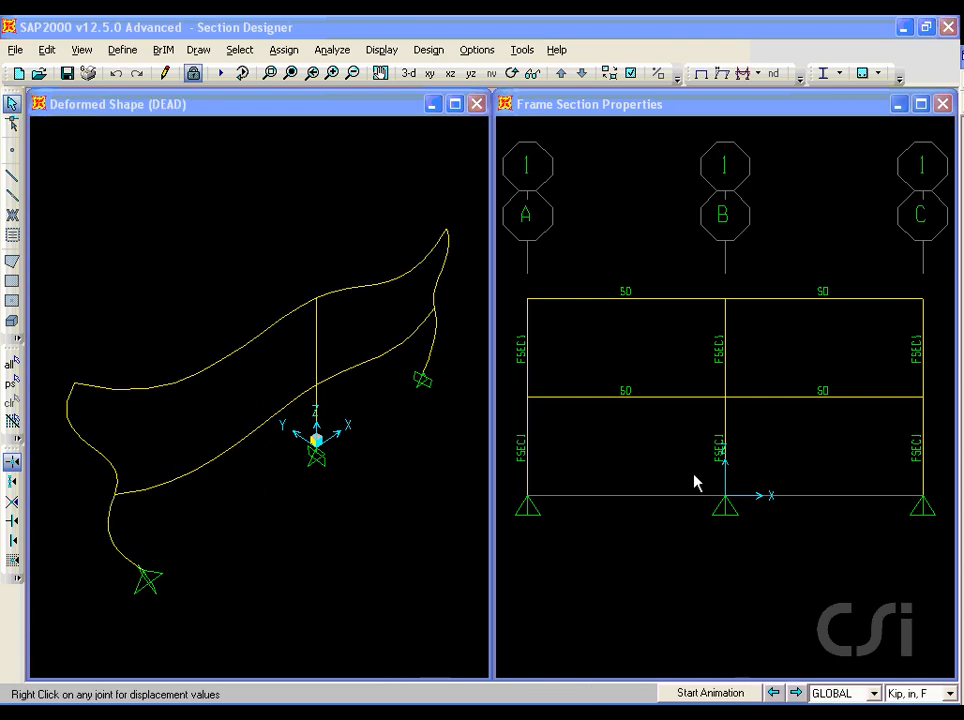
# - Start the concrete frame design check of the structure, with its results displayed in the X-Z elevation
pyautogui.click(627, 260)
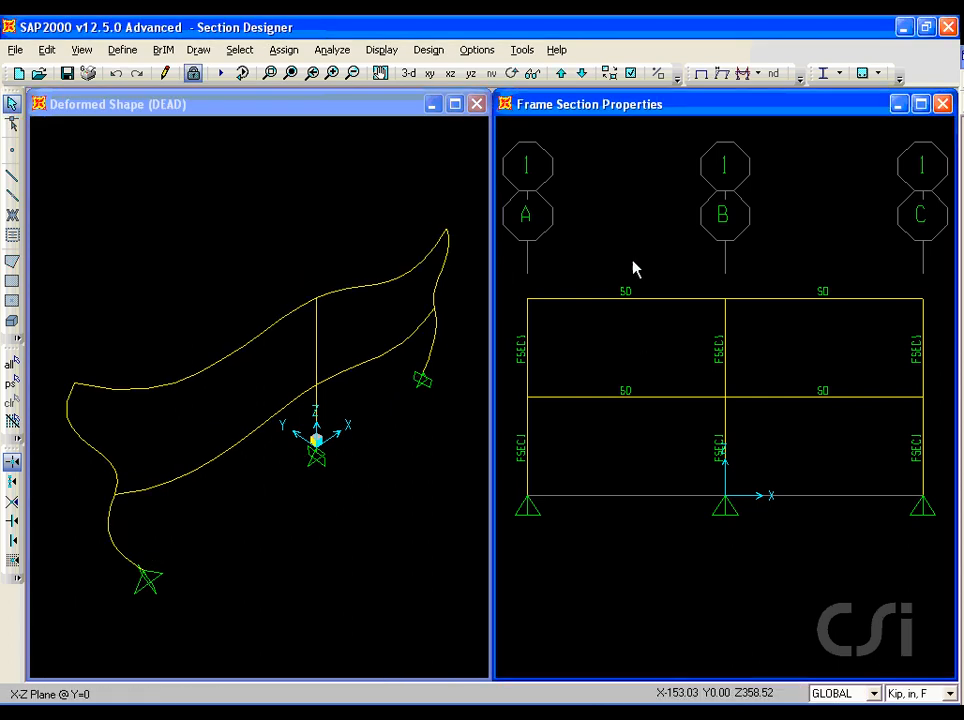
pyautogui.click(428, 50)
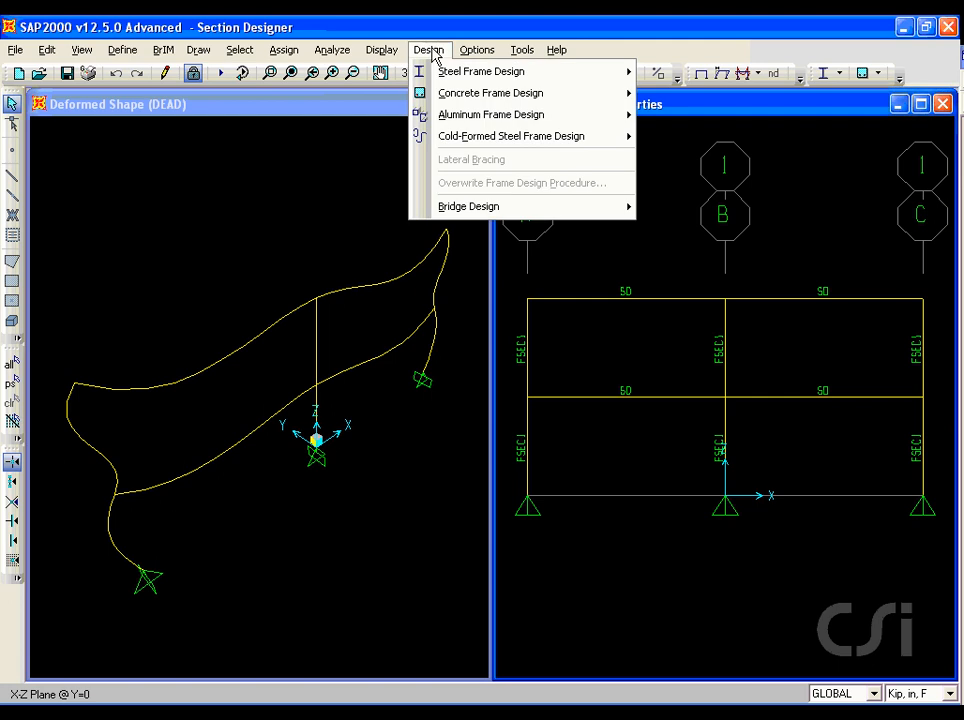
pyautogui.moveTo(435, 95)
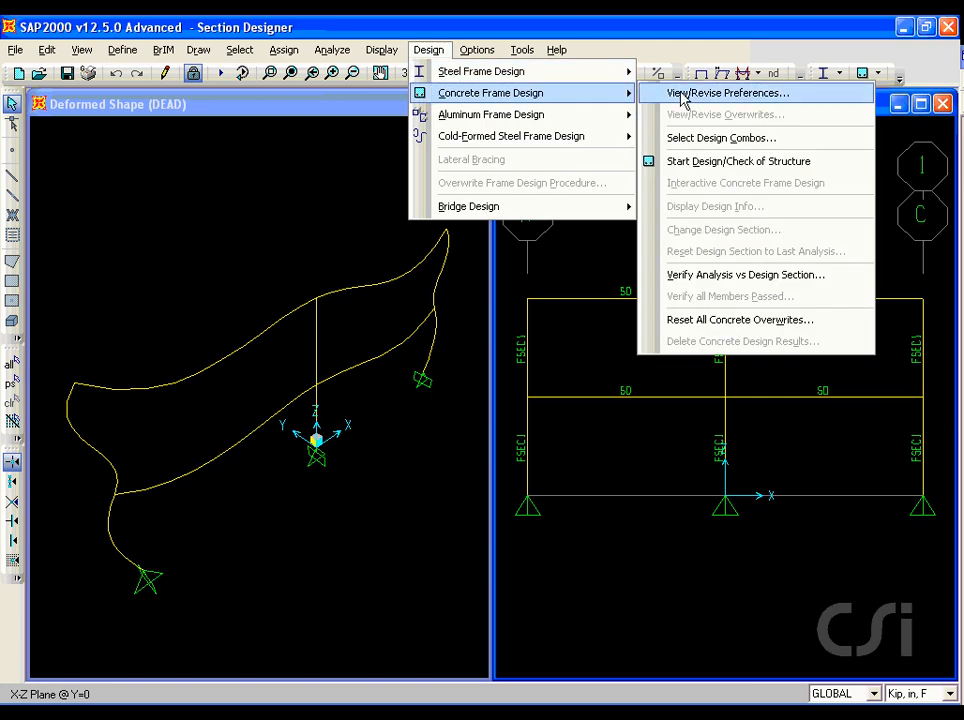
pyautogui.click(771, 170)
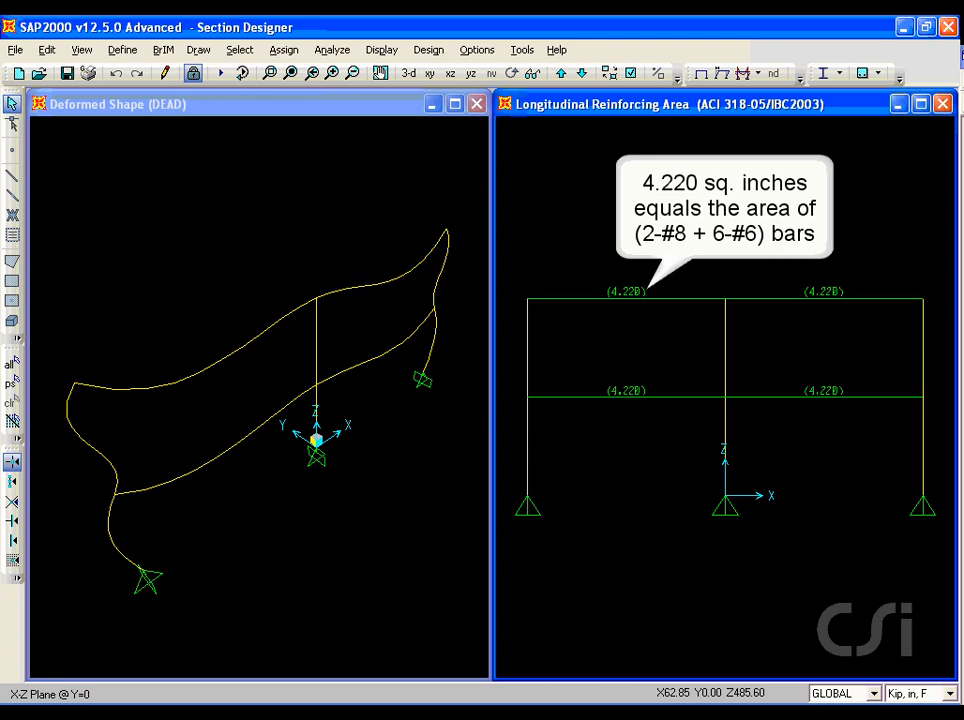
# - Open the concrete check information for the roof beam between grids A and B, and review its design summary
pyautogui.click(653, 299)
pyautogui.rightClick(653, 299)
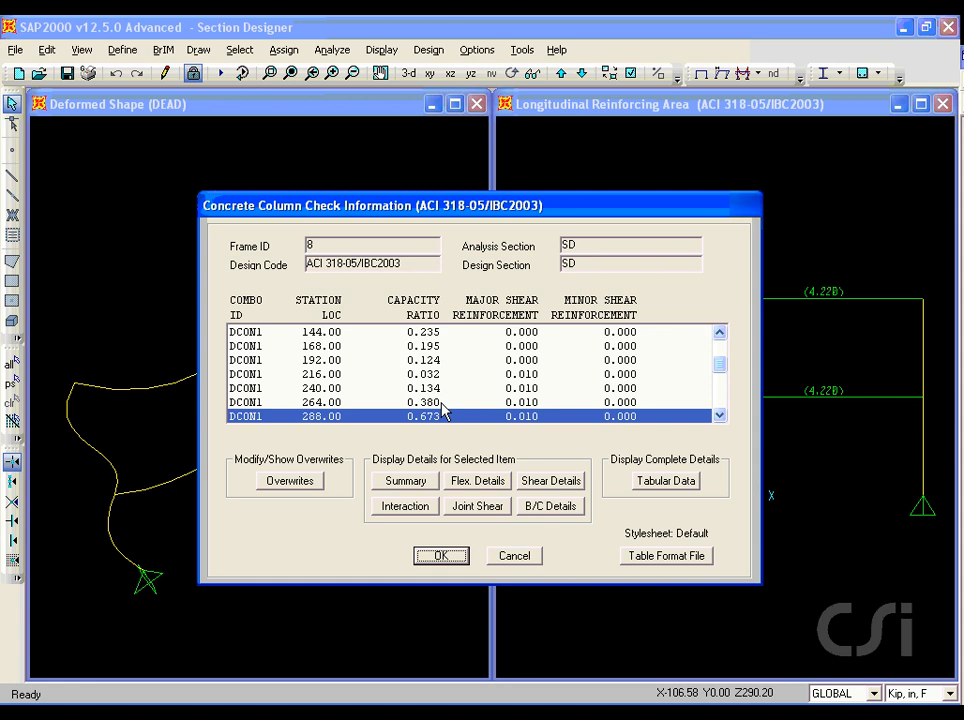
pyautogui.click(403, 486)
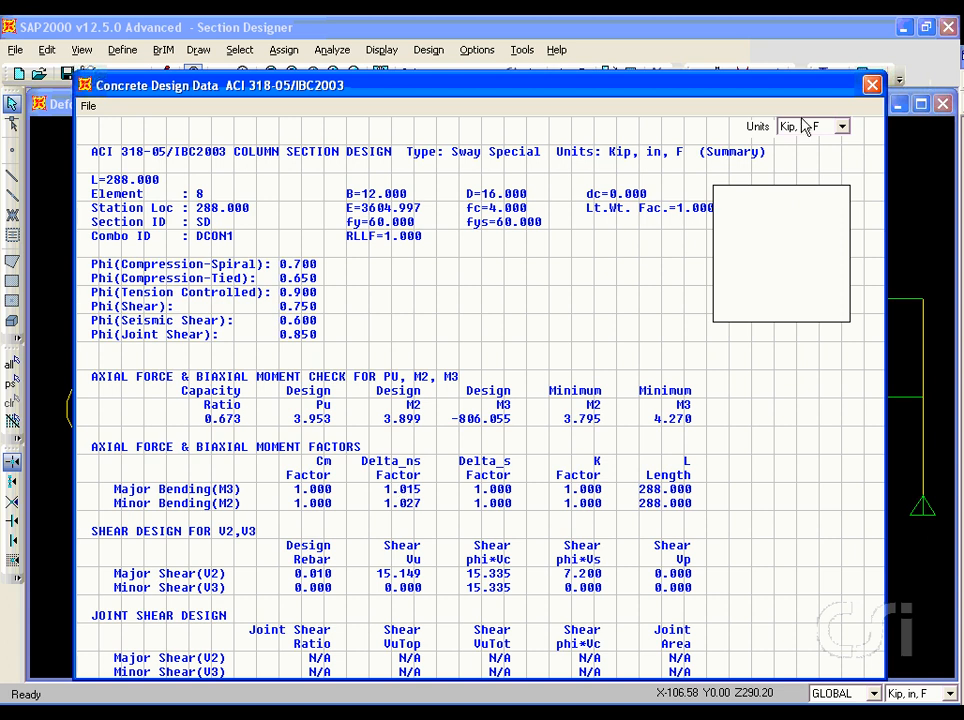
pyautogui.click(871, 85)
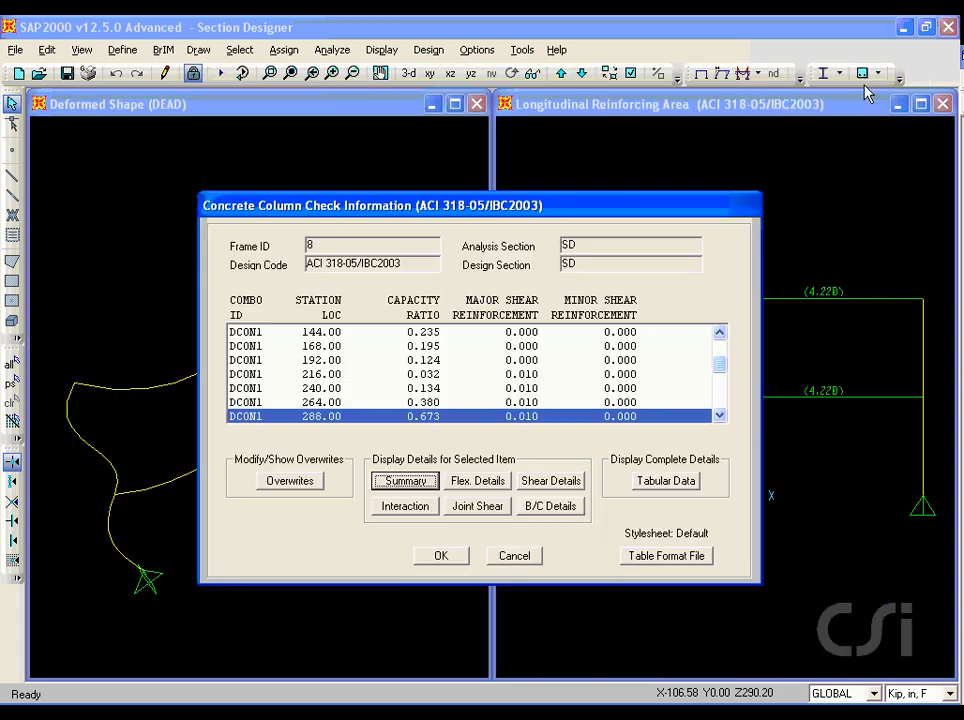
# - Examine all columns of the beam's tabular Column Summary Data, and close the table and the concrete check information
pyautogui.click(671, 487)
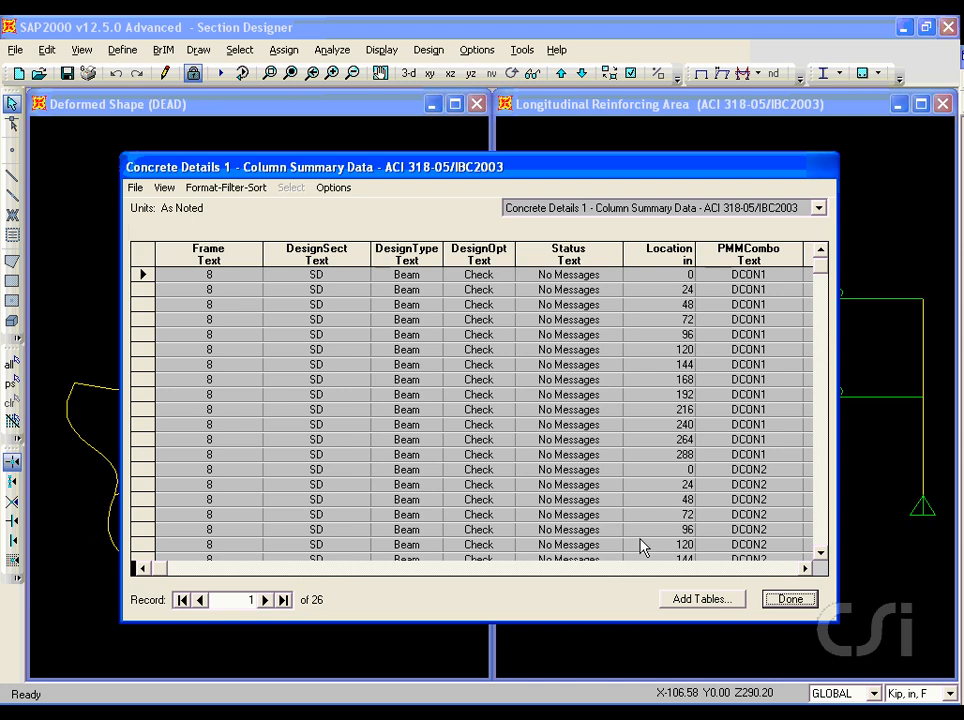
pyautogui.click(807, 569)
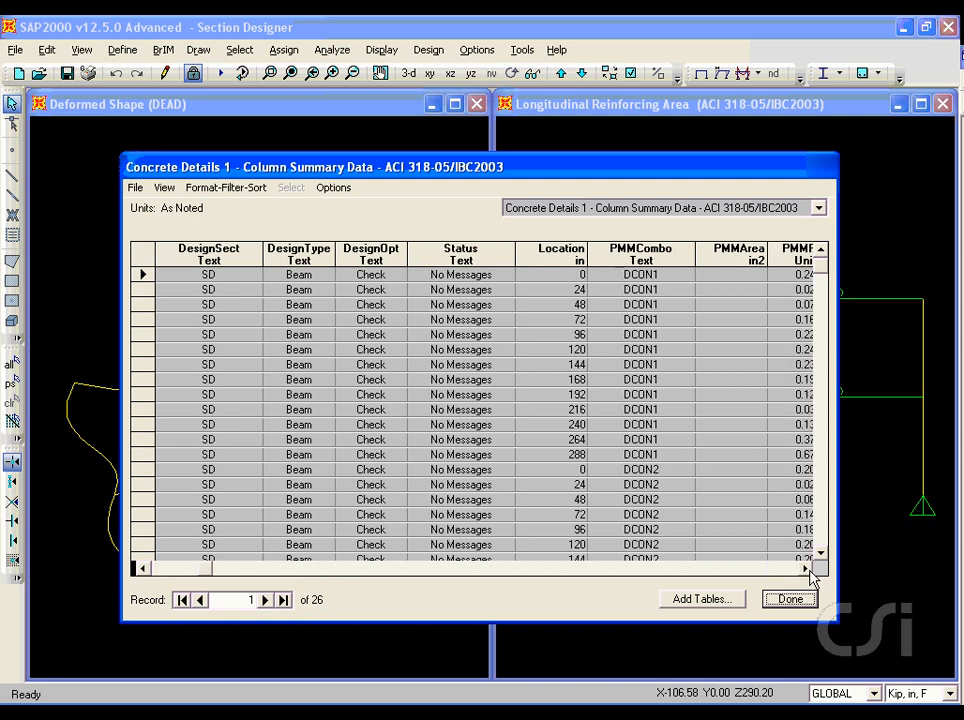
pyautogui.click(807, 569)
pyautogui.click(807, 569)
pyautogui.click(807, 569)
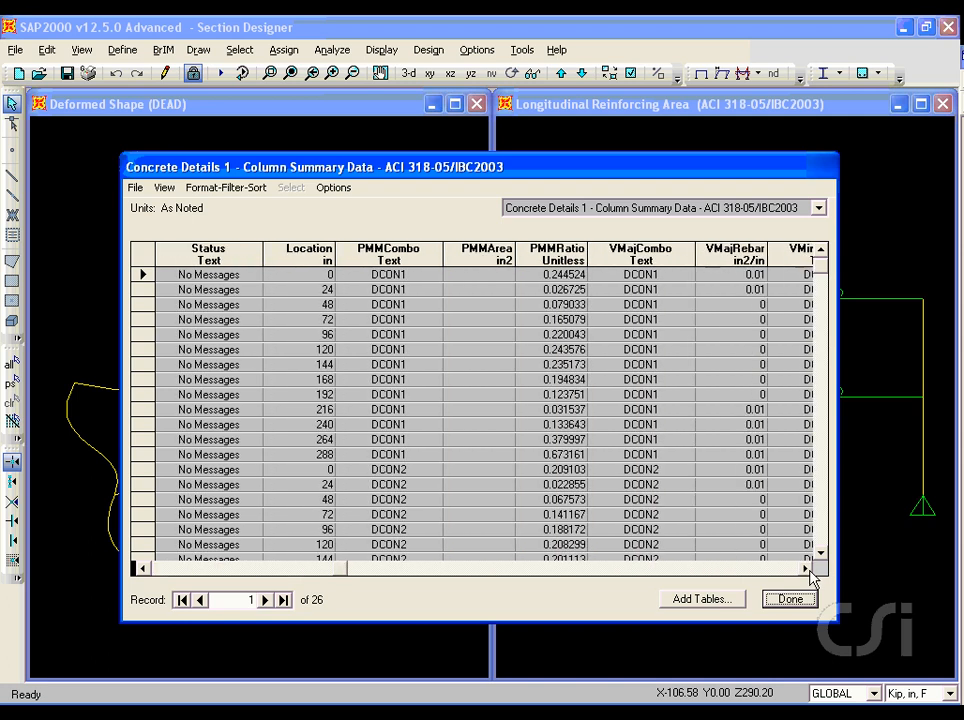
pyautogui.click(807, 569)
pyautogui.click(807, 569)
pyautogui.click(807, 569)
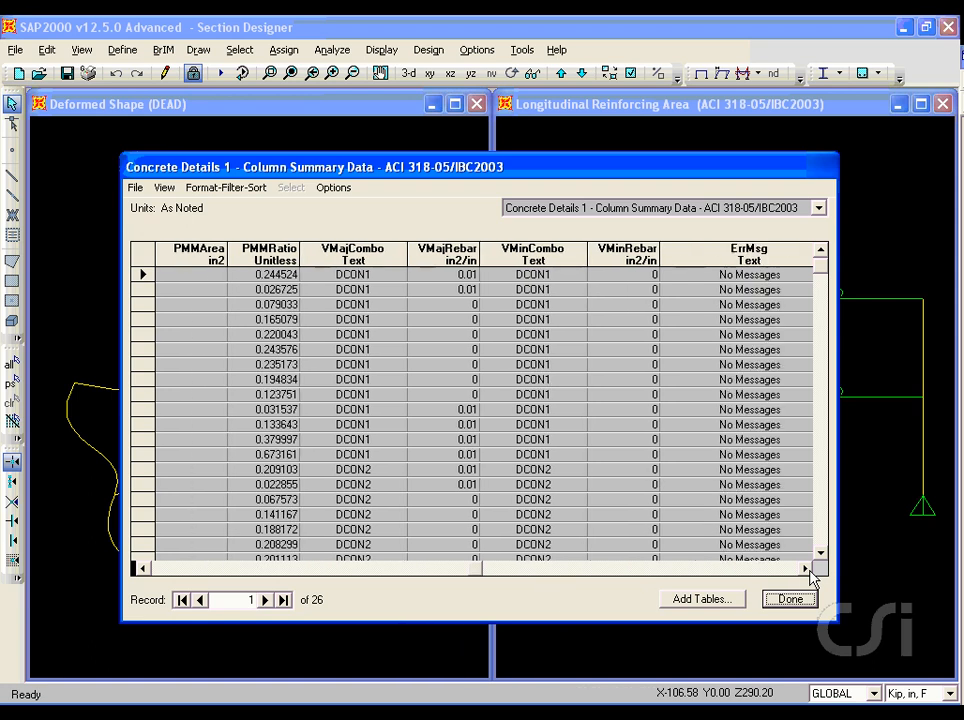
pyautogui.click(788, 600)
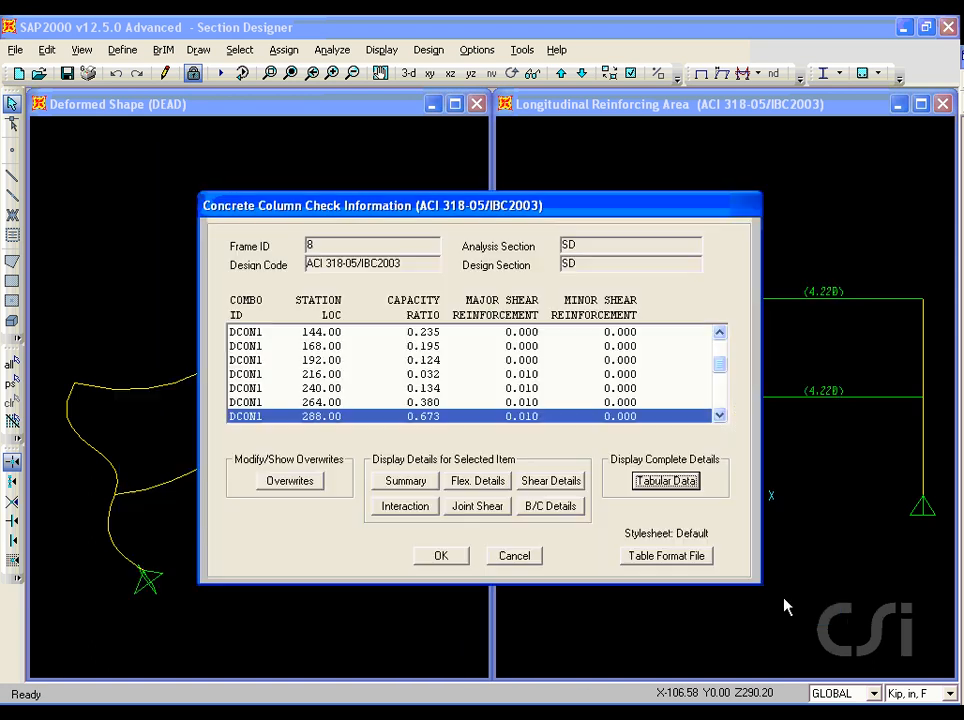
pyautogui.click(455, 560)
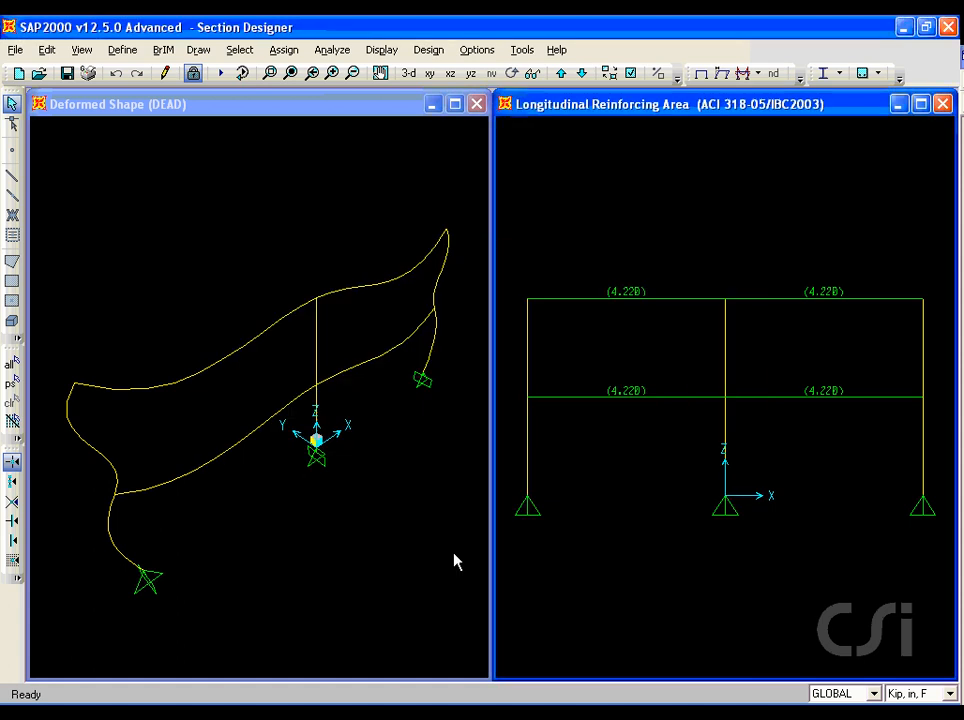